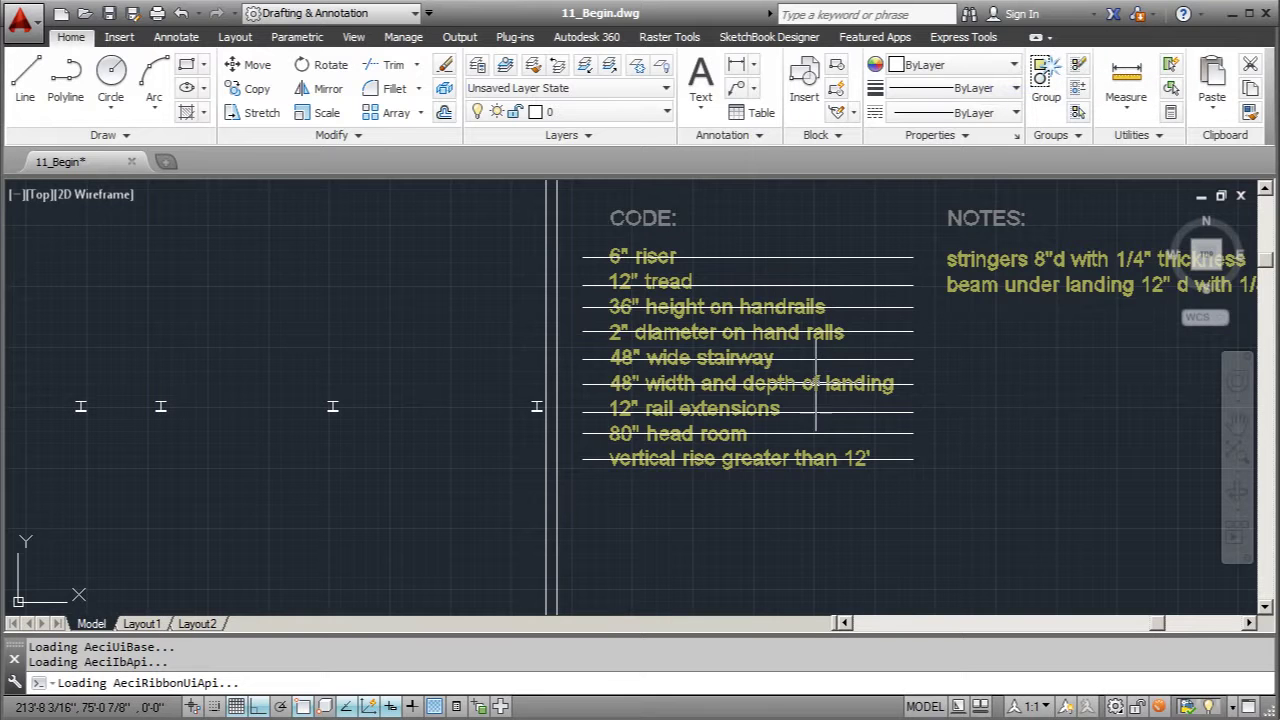
Review the stair code requirements and notes beside the floor plan and the stair section between the first and second levels.
scroll(663, 281, "down", 2)
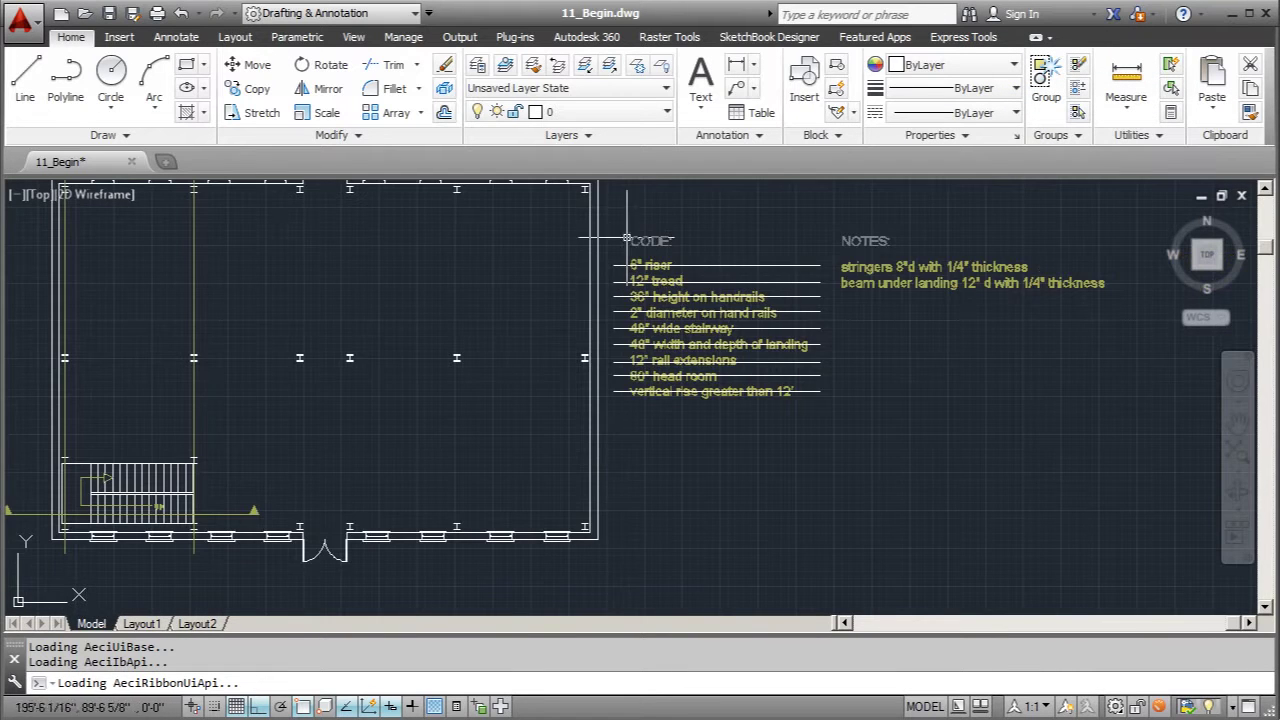
scroll(642, 296, "up", 2)
scroll(680, 271, "down", 5)
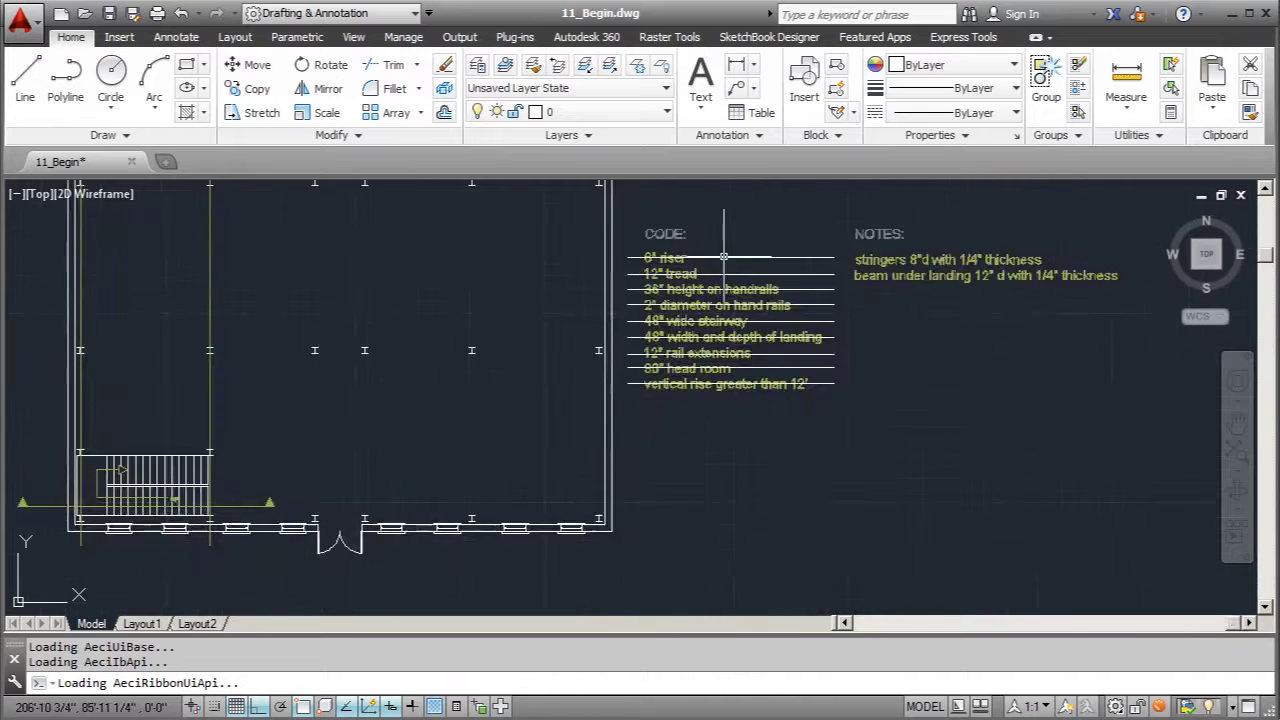
scroll(640, 405, "up", 5)
scroll(640, 410, "up", 2)
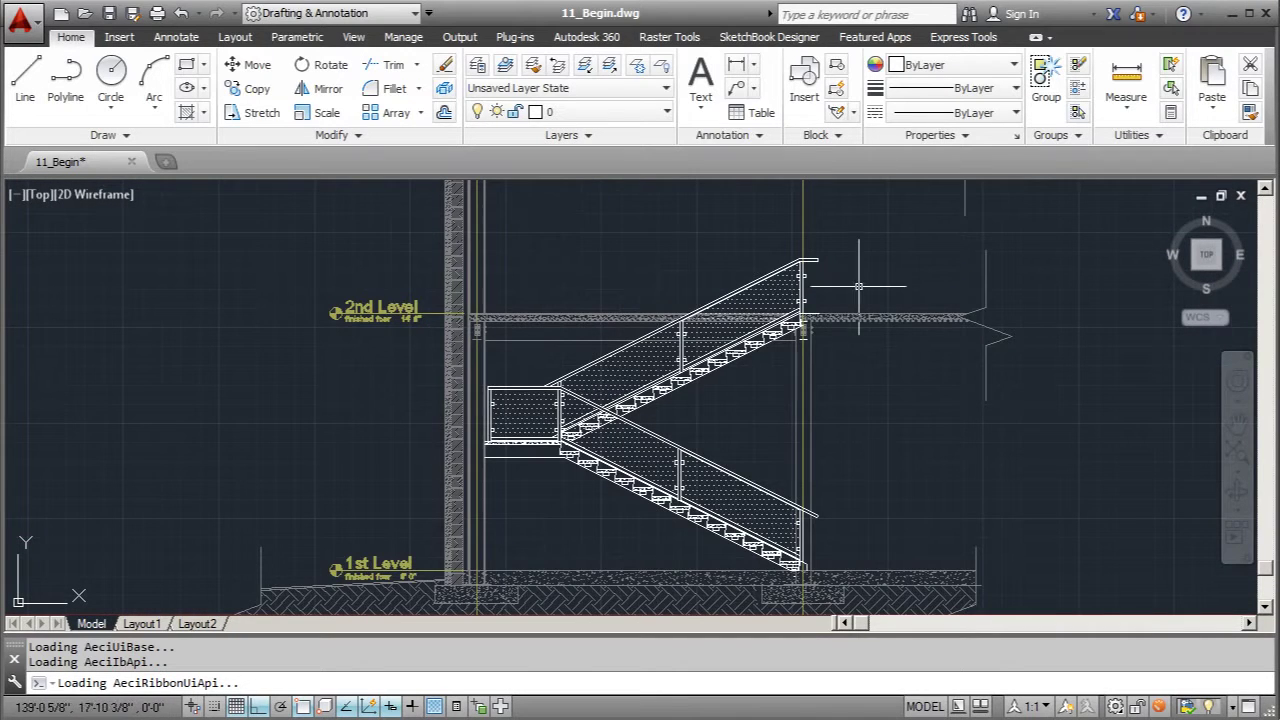
scroll(880, 327, "up", 2)
scroll(477, 455, "down", 1)
scroll(663, 366, "up", 3)
scroll(722, 350, "up", 1)
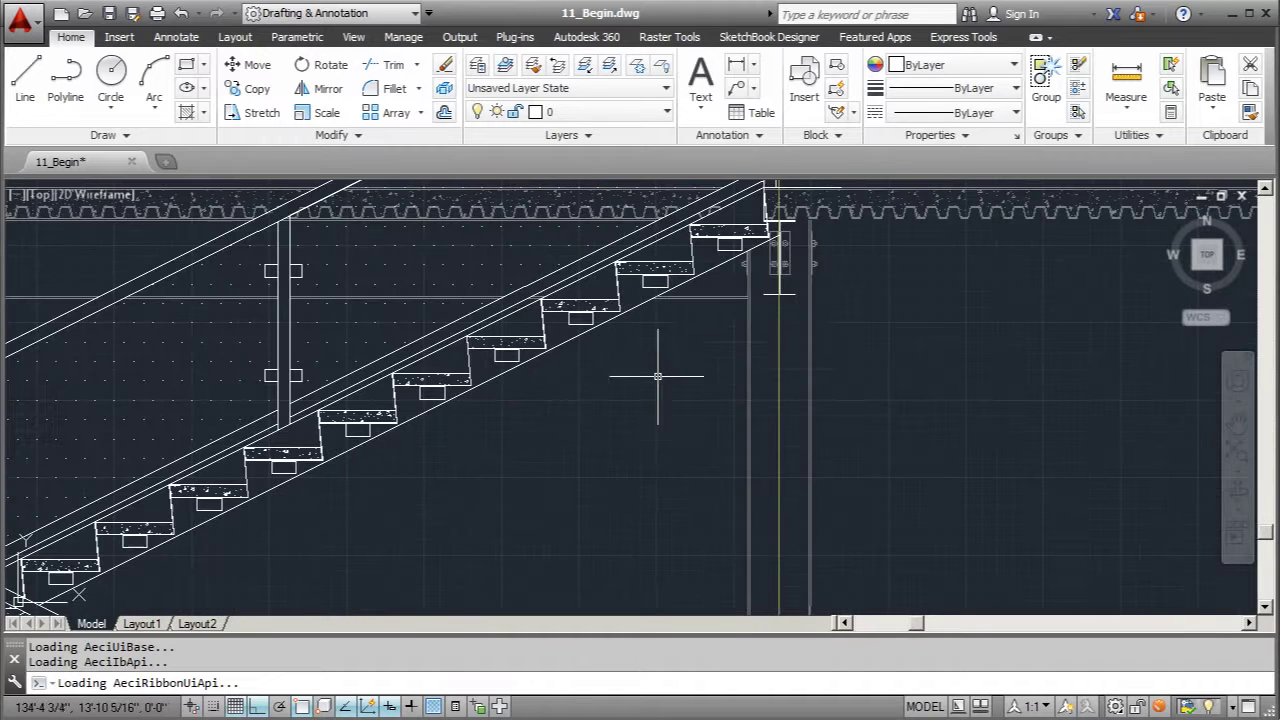
Try to move the two horizontal beam lines below the upper flight to the far face of the column.
scroll(668, 333, "down", 2)
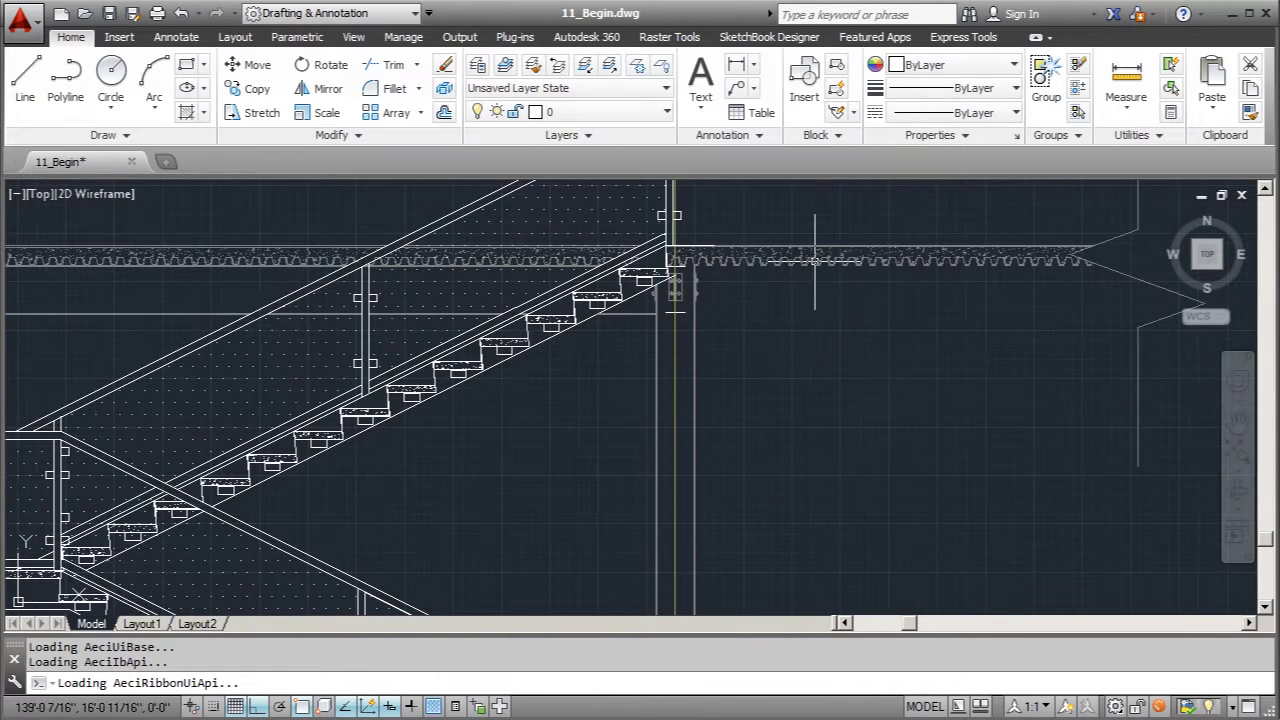
scroll(651, 323, "up", 4)
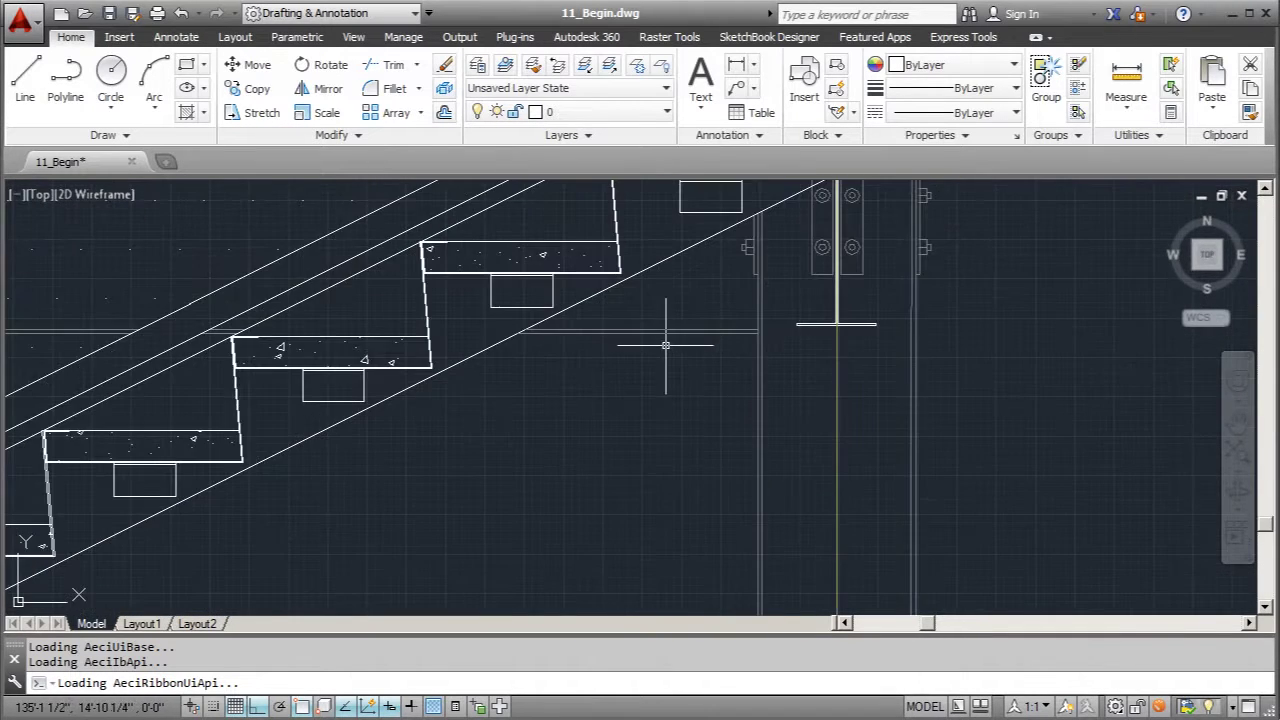
left_click(664, 333)
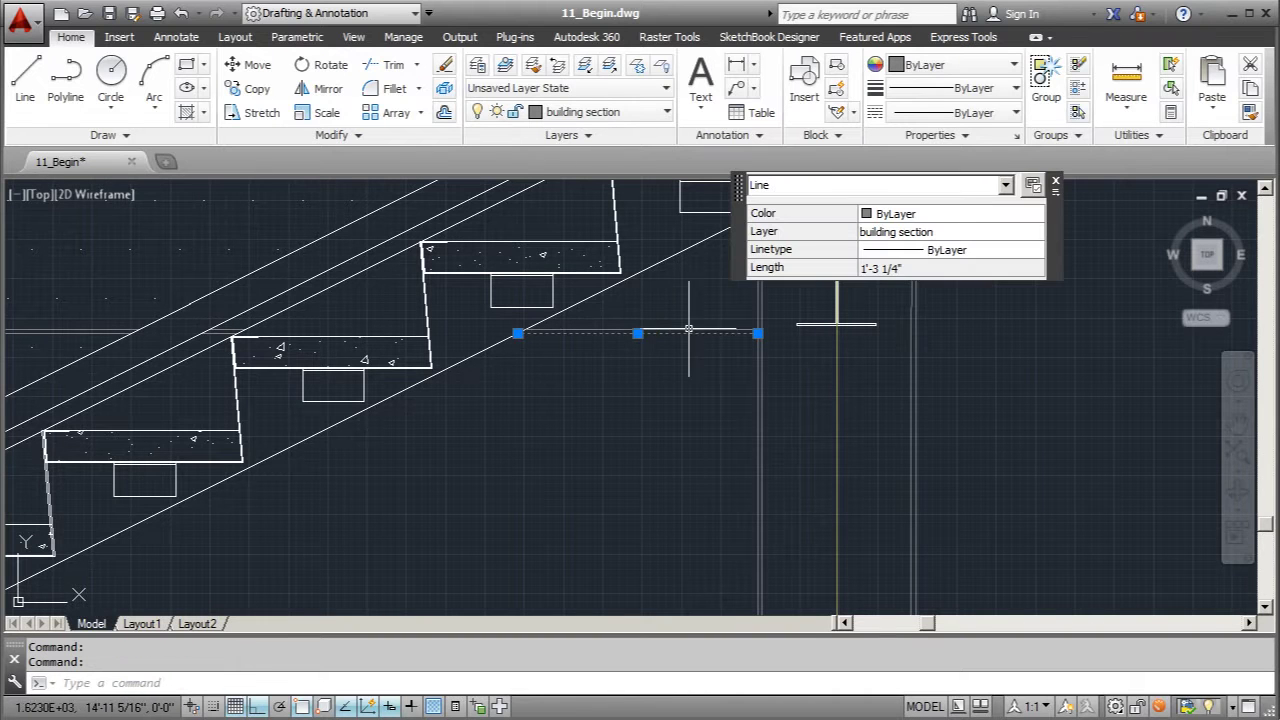
left_click(1057, 185)
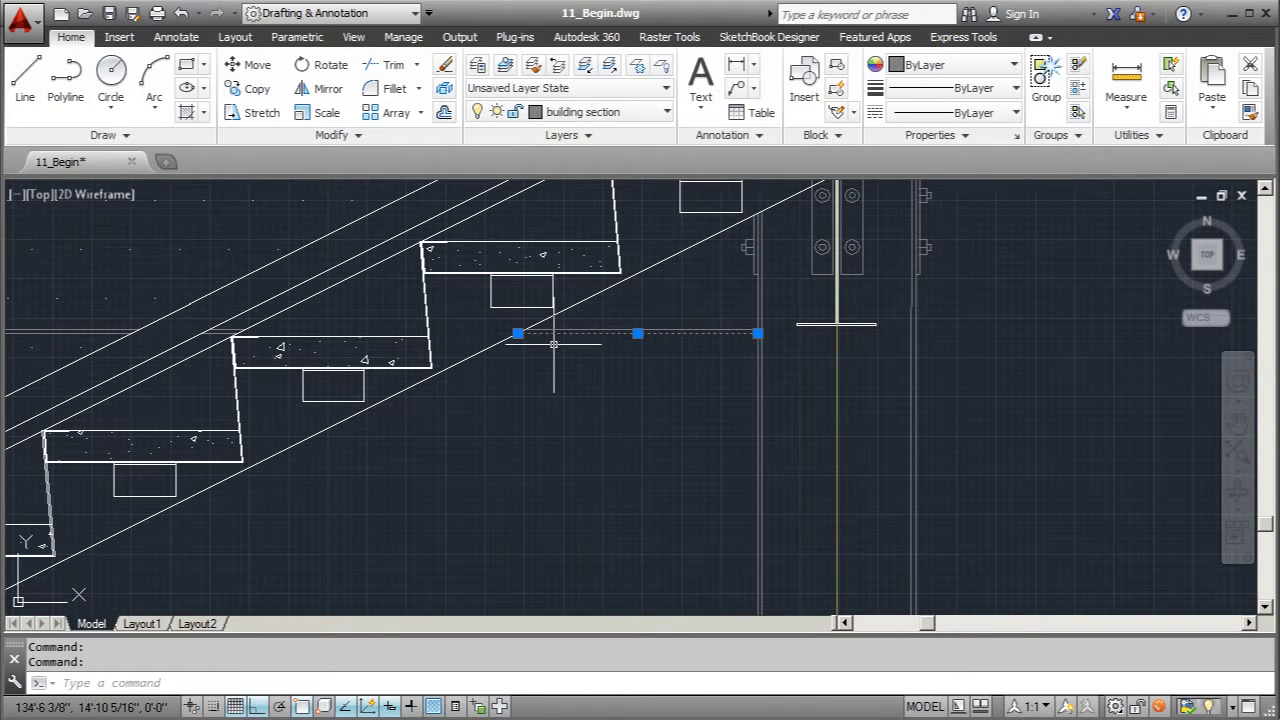
left_click(257, 64)
scroll(553, 325, "up", 4)
left_click(447, 350)
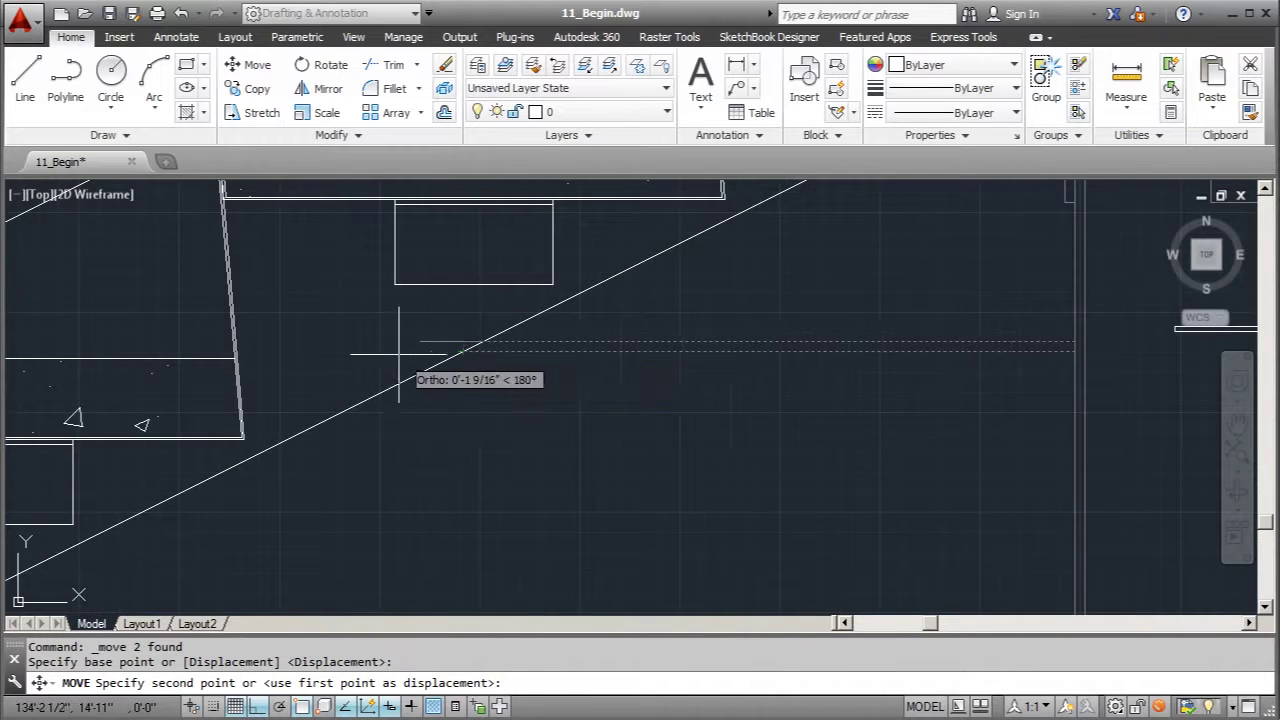
scroll(430, 340, "down", 4)
scroll(720, 357, "up", 5)
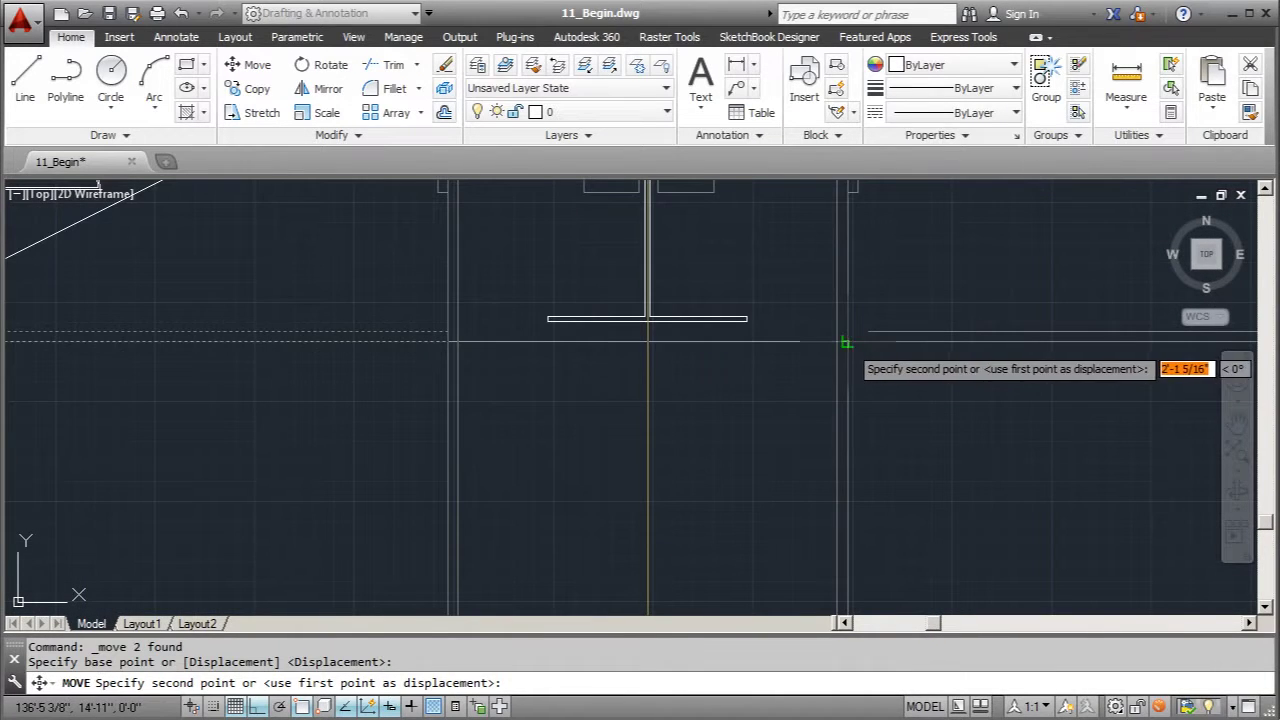
key("Escape")
Try to stretch the moved beam line's end to the column face, and undo both the grip edit and the move.
left_click(868, 333)
left_click(867, 331)
key("Escape")
mouse_move(893, 338)
key("Escape")
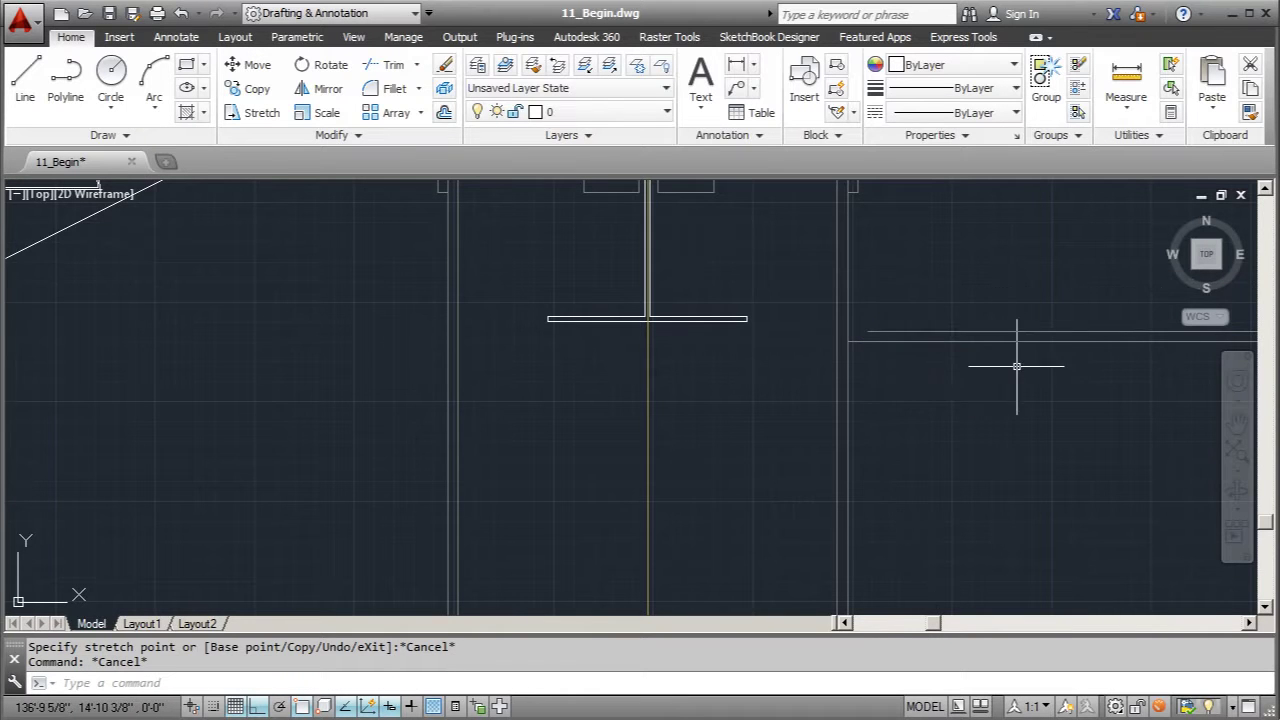
key("ctrl+z")
key("ctrl+z")
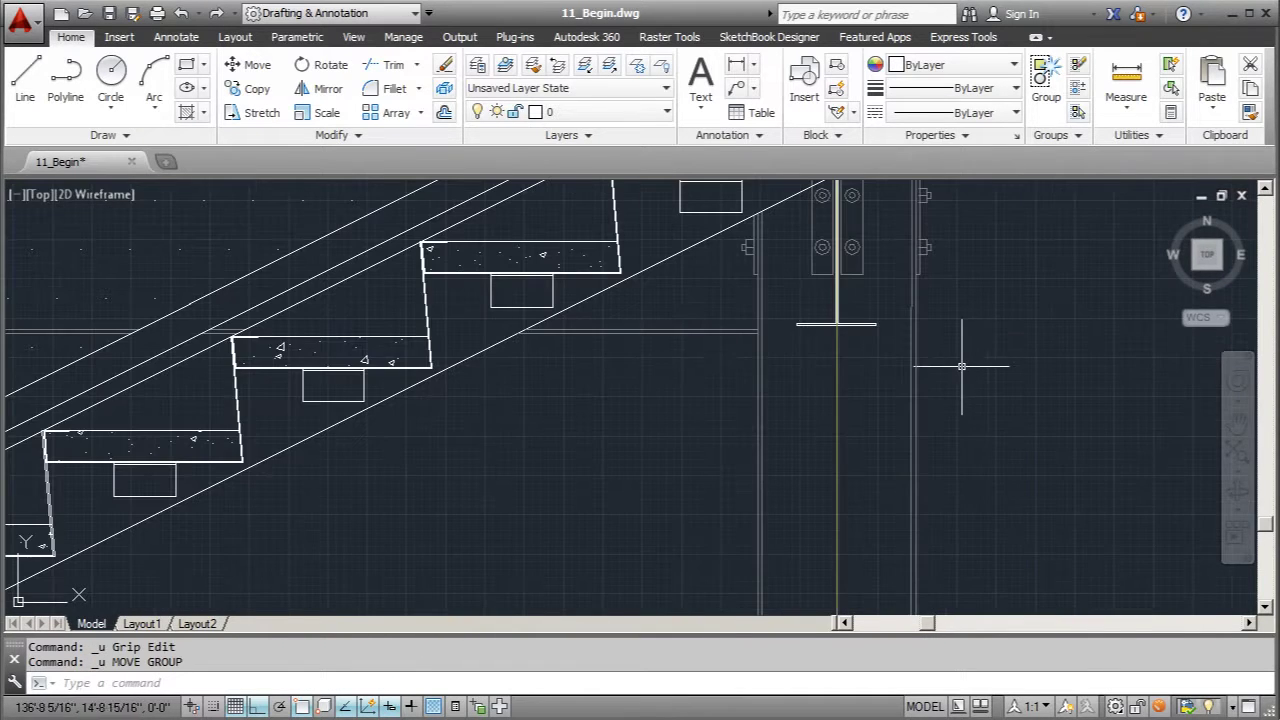
Copy the two short horizontal beam lines from the stringer edge to the column's far outer face.
left_click(672, 331)
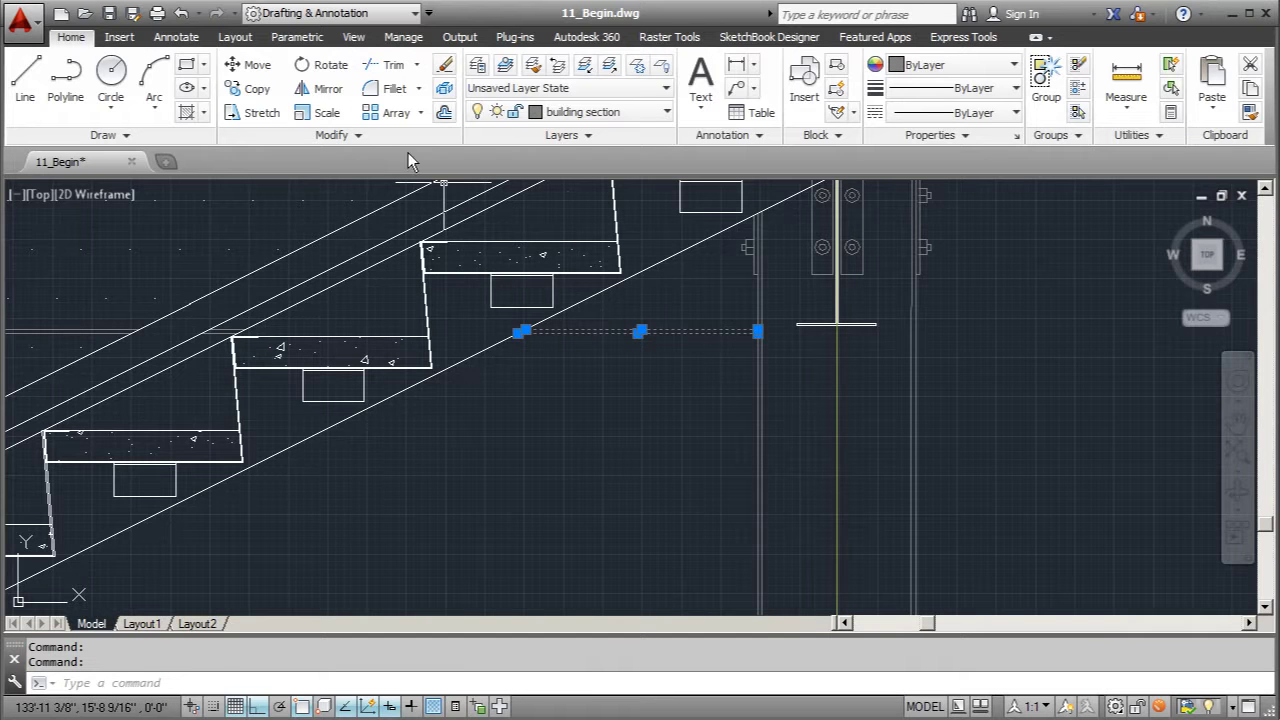
left_click(257, 89)
scroll(575, 318, "up", 3)
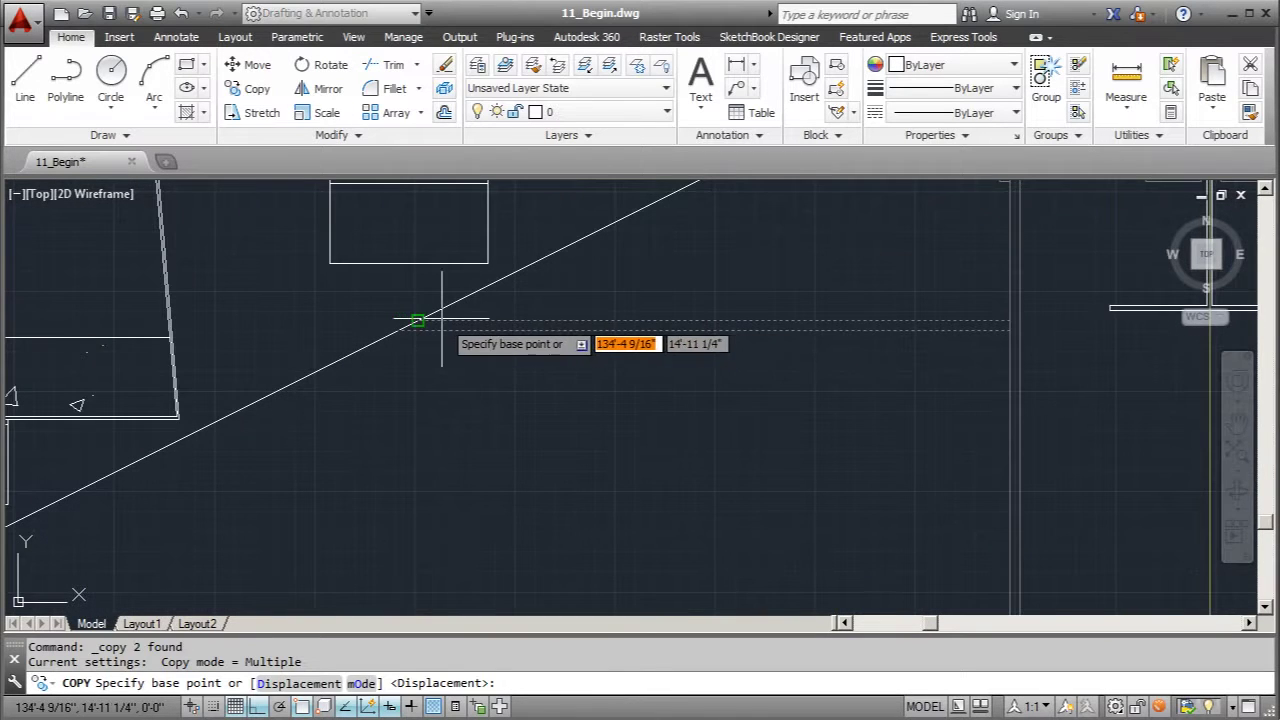
left_click(413, 330)
scroll(766, 329, "down", 3)
scroll(837, 329, "up", 4)
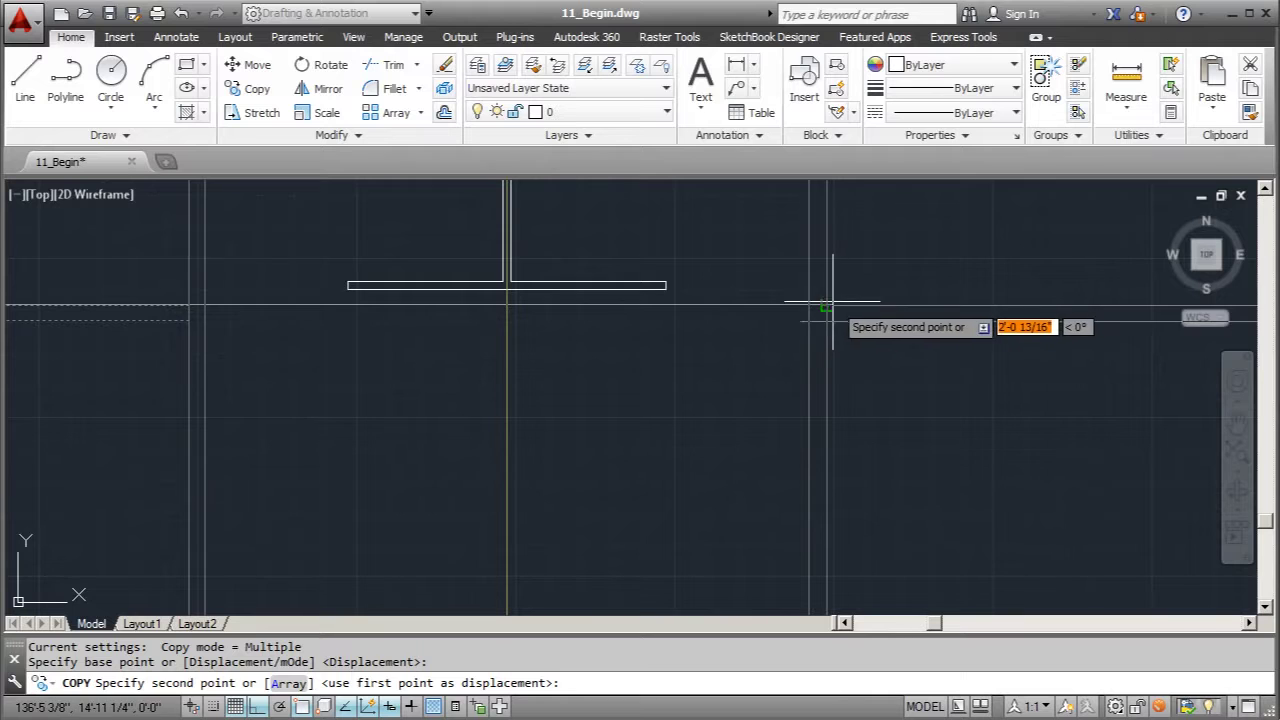
left_click(827, 305)
key("Escape")
Trim the copied lower beam line back to the column's outer face.
left_click(828, 329)
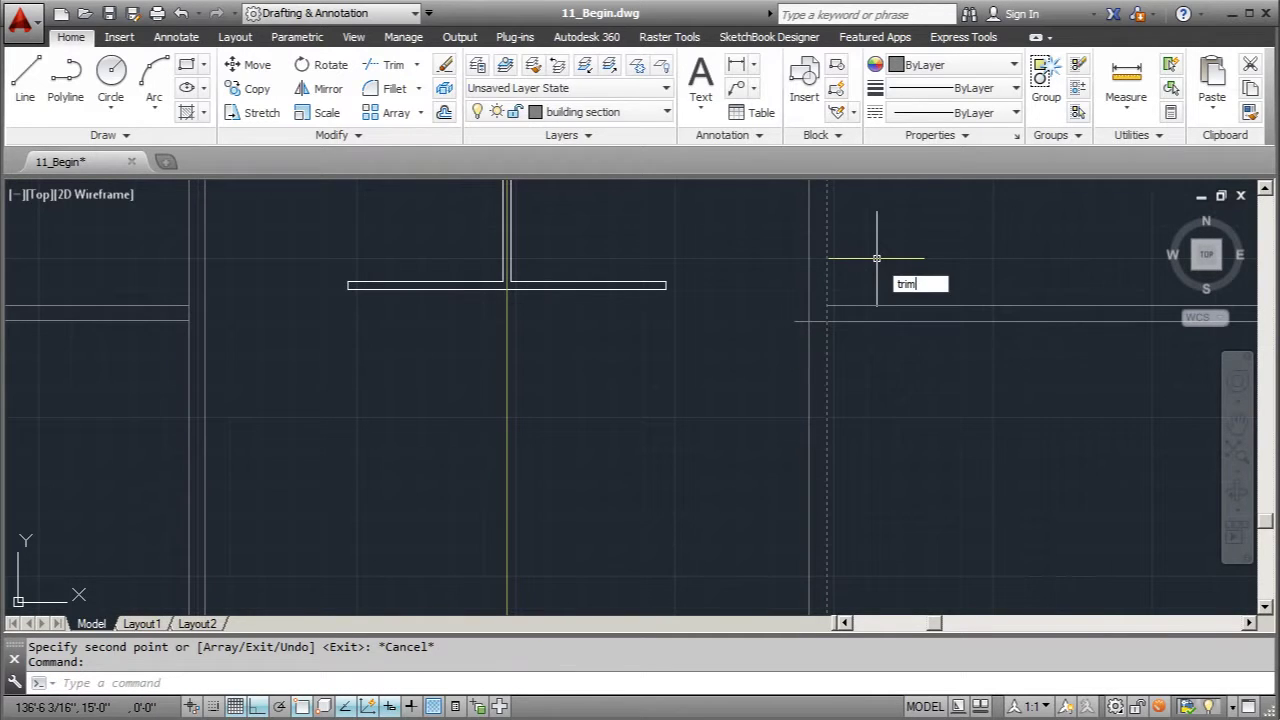
key("Return")
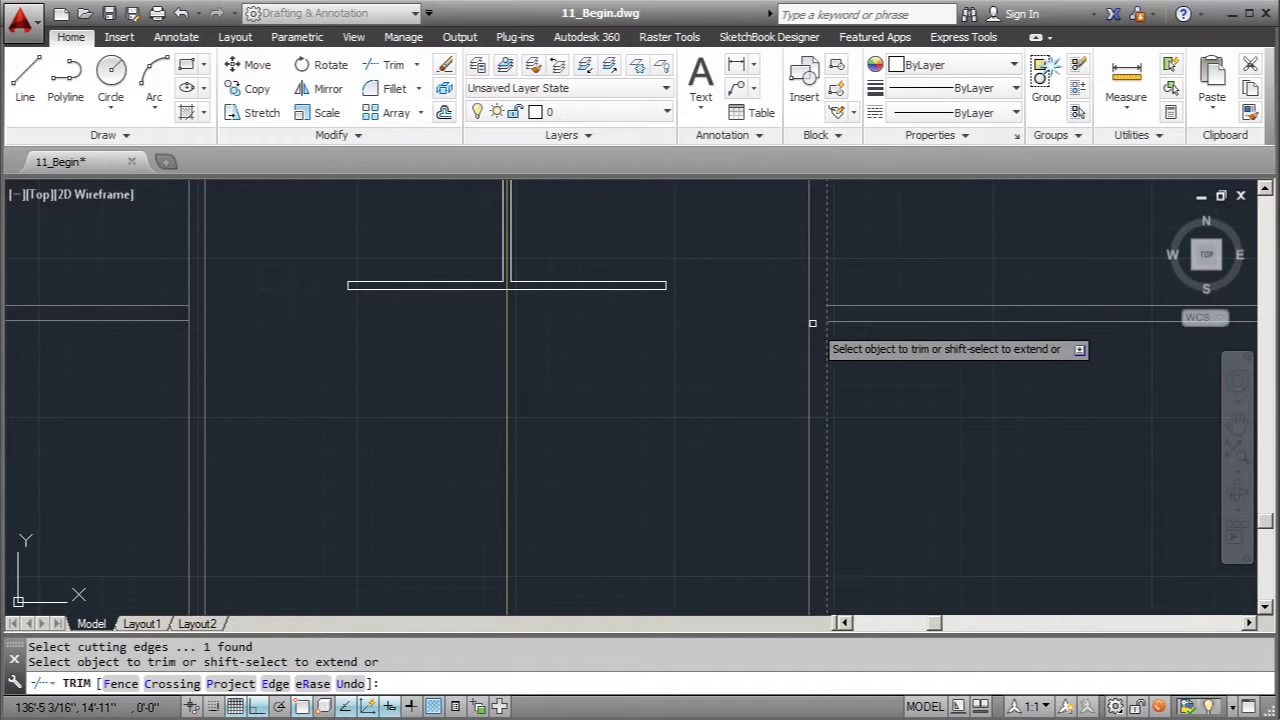
key("Escape")
Stretch the free ends of both copied beam lines horizontally past the zigzag break line.
scroll(770, 340, "down", 5)
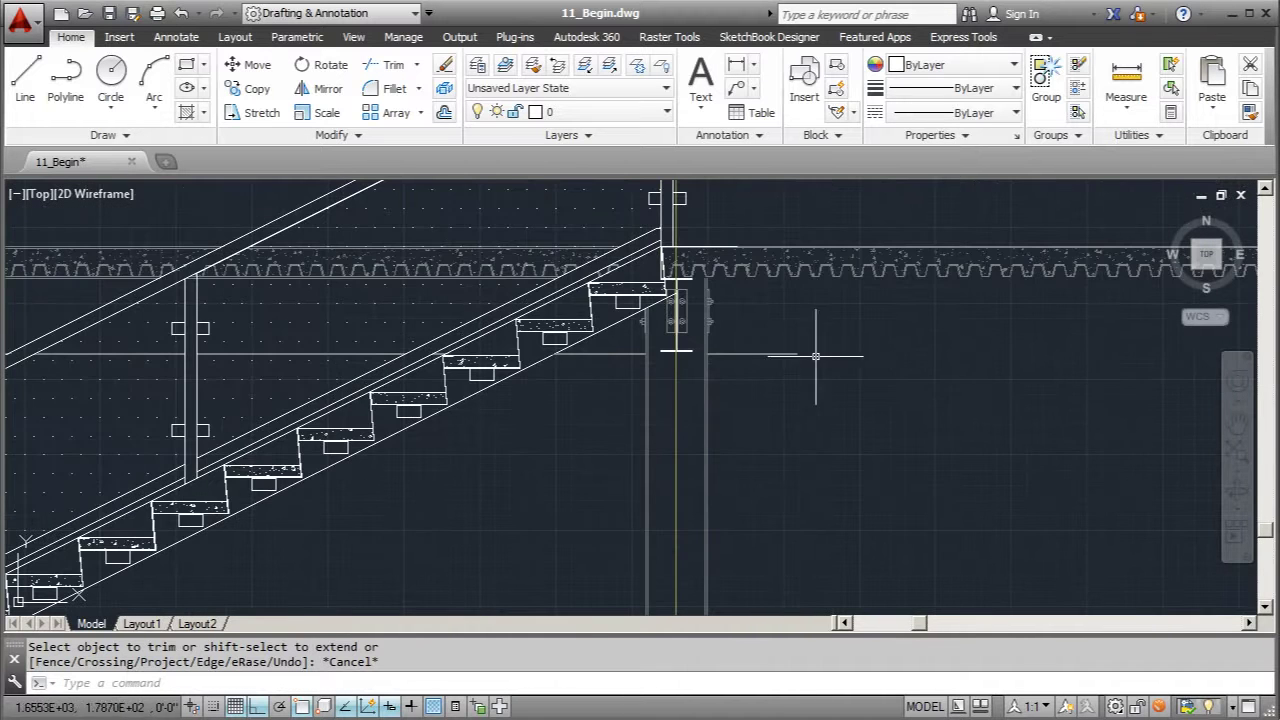
scroll(816, 355, "down", 2)
scroll(760, 350, "up", 5)
scroll(760, 350, "down", 3)
left_click(534, 389)
scroll(535, 392, "down", 2)
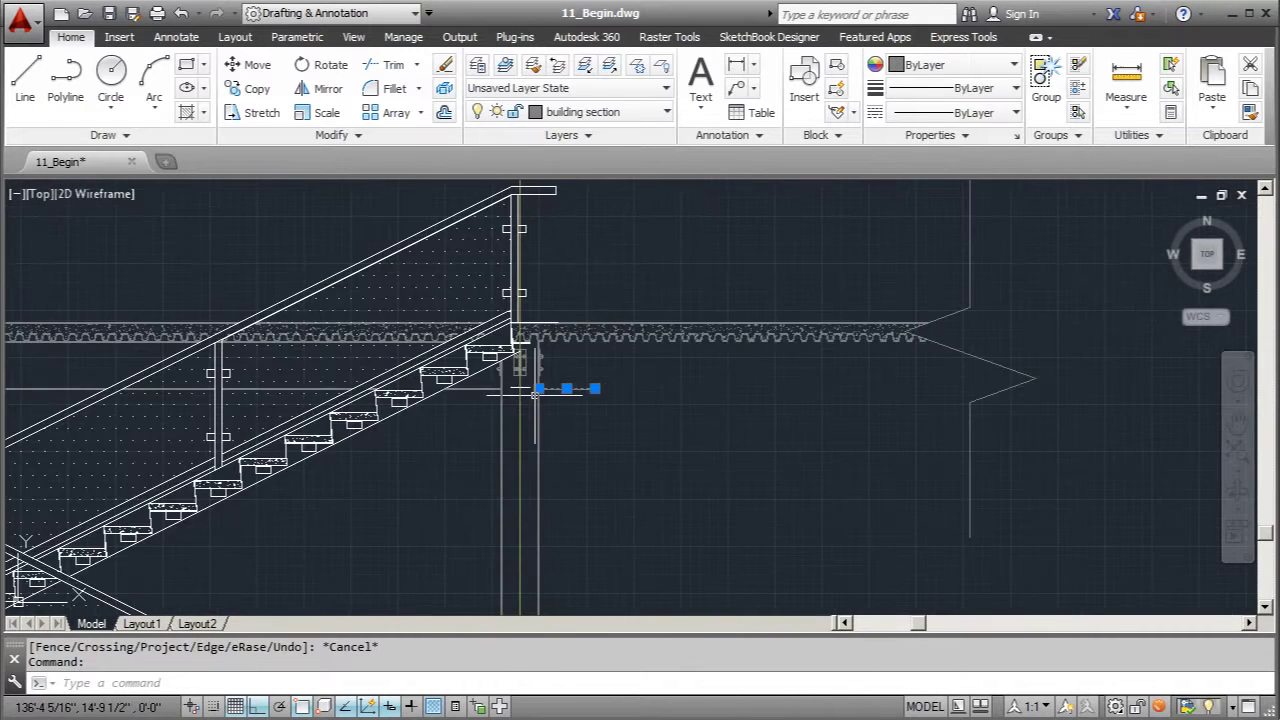
left_click(594, 388)
key("Escape")
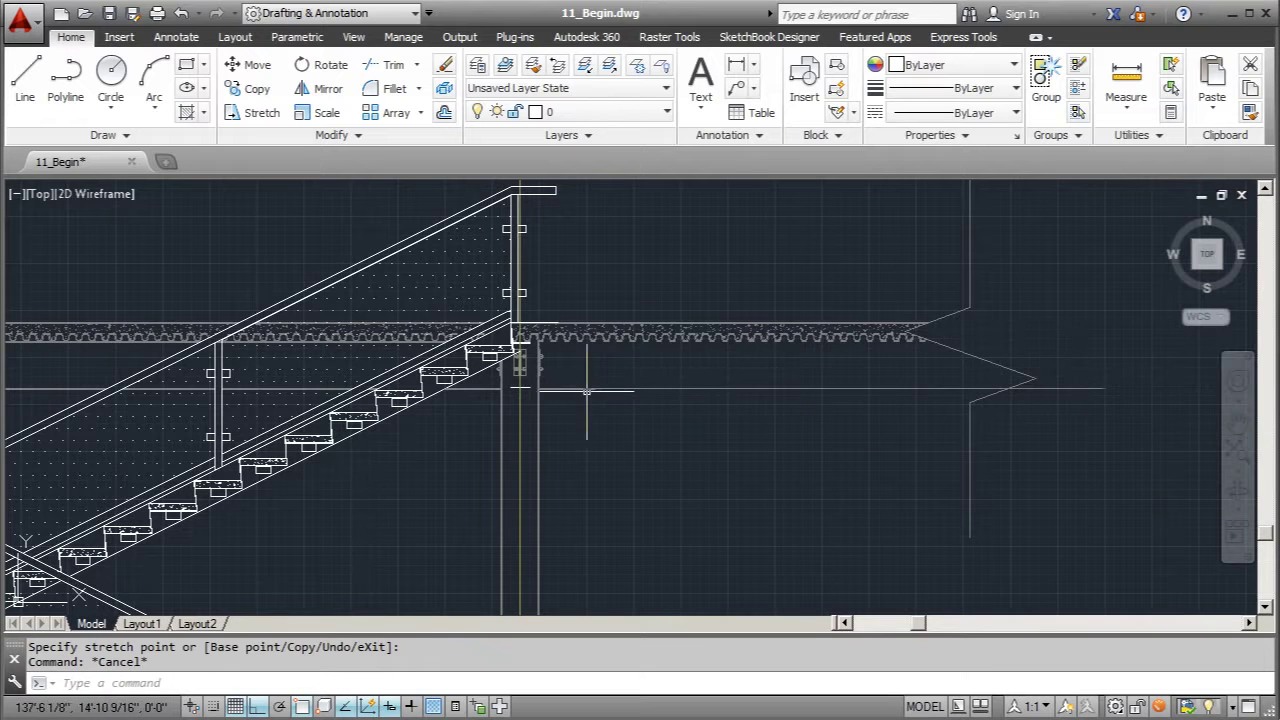
scroll(566, 393, "up", 4)
left_click(566, 386)
left_click(649, 386)
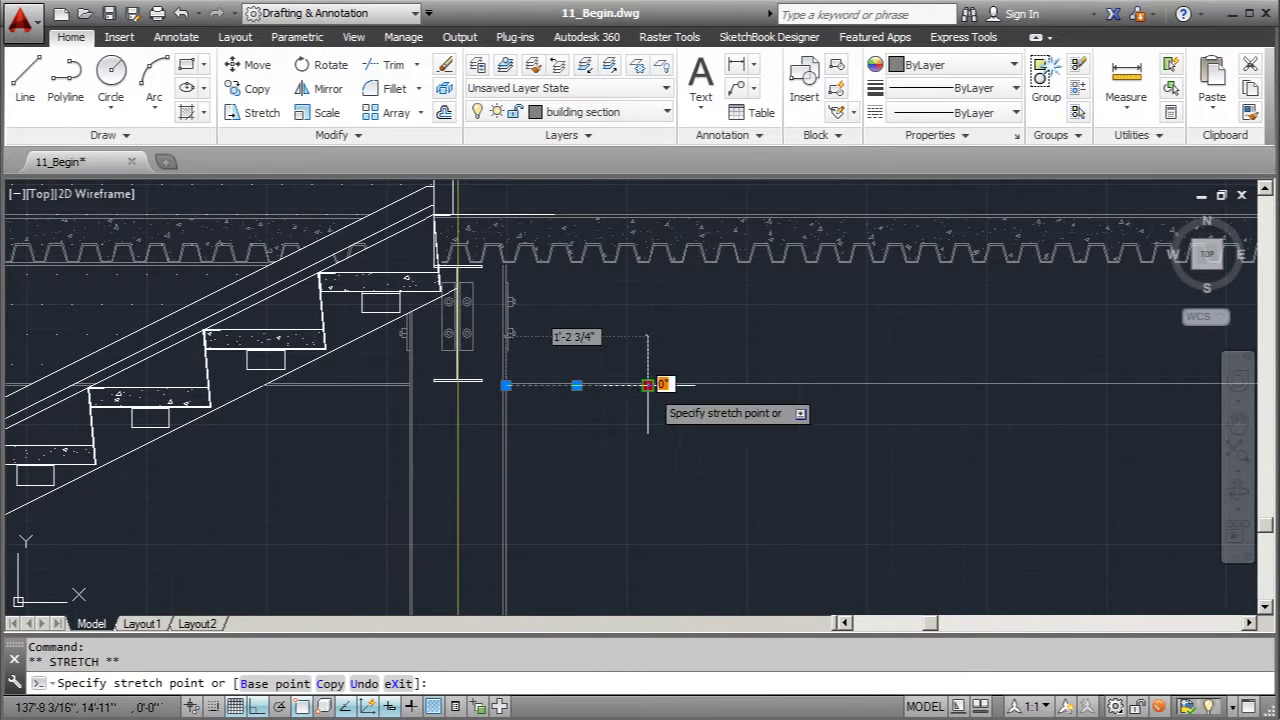
scroll(700, 400, "down", 3)
key("Escape")
Trim both extended beam lines where they pass beyond the zigzag break line.
scroll(851, 390, "up", 4)
left_click(851, 400)
left_click(817, 416)
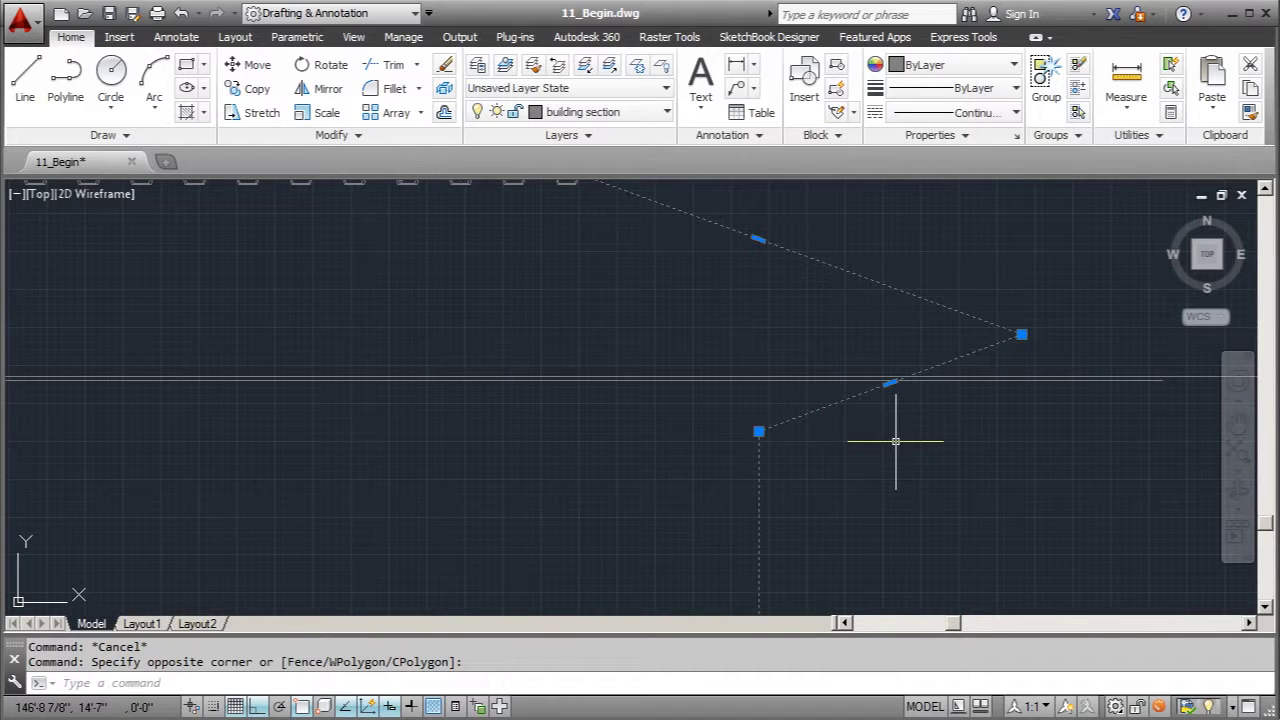
key("Return")
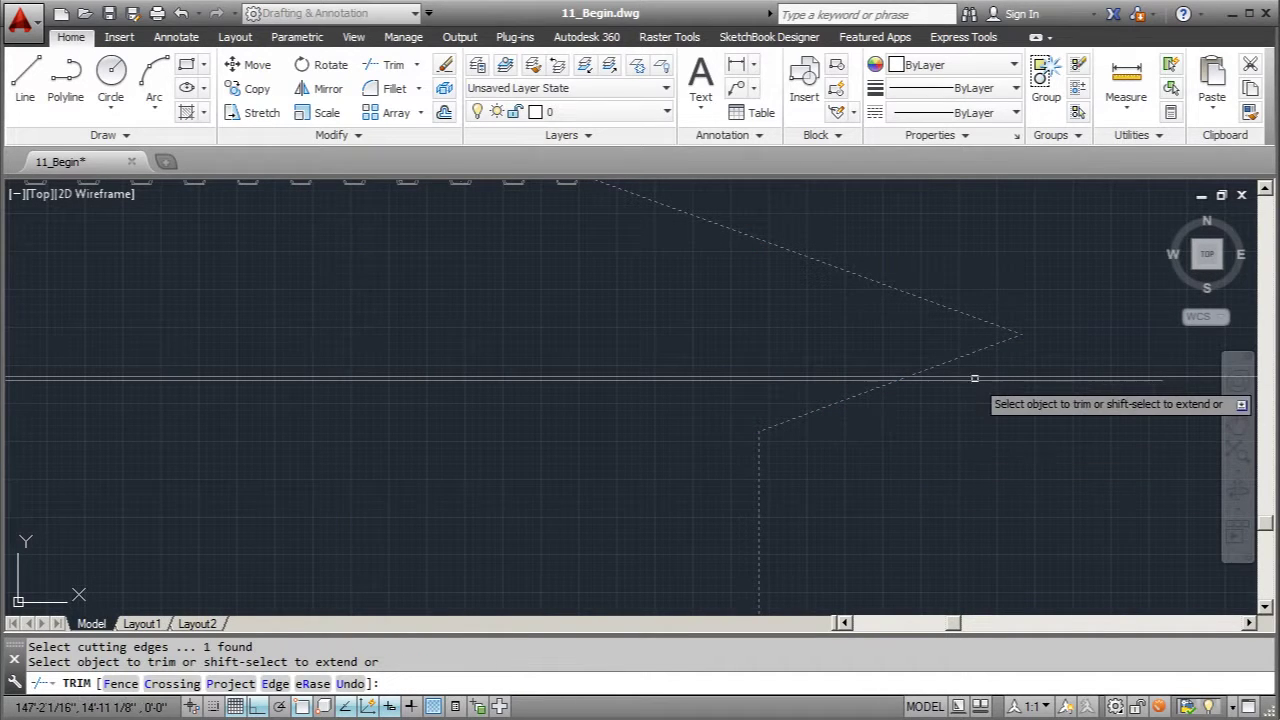
key("Escape")
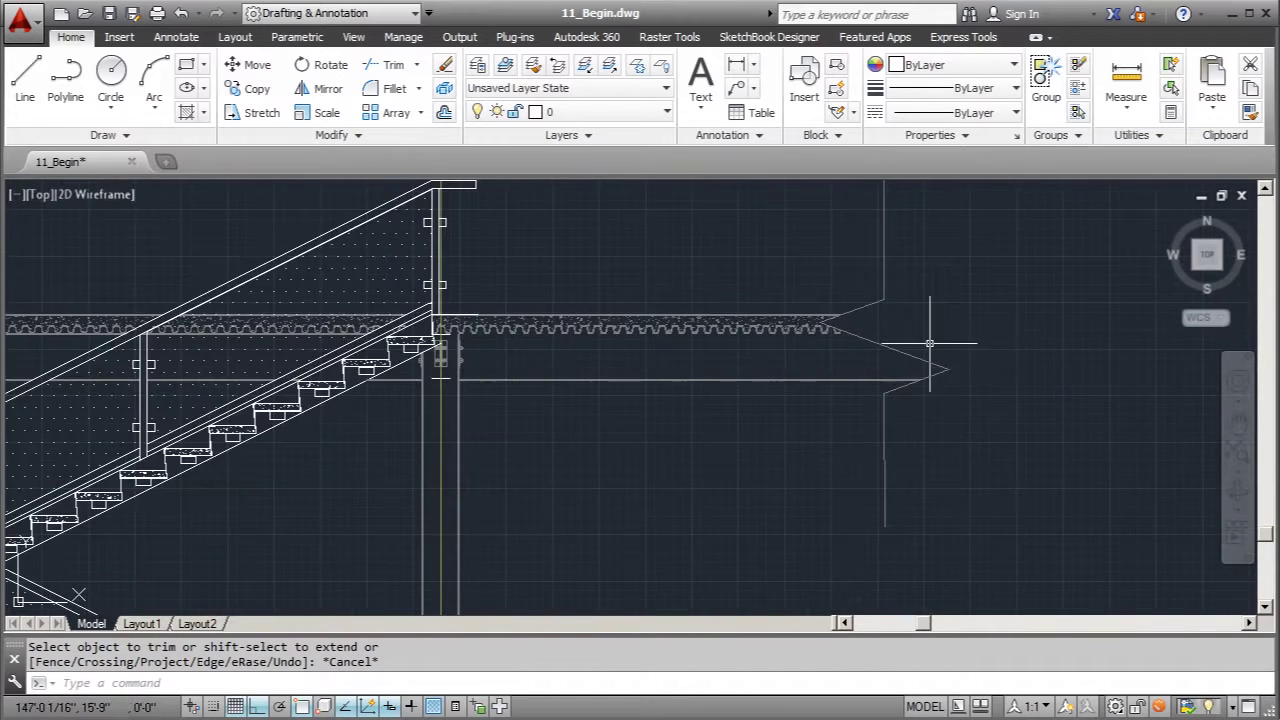
Trim the column lines hidden behind the sloped bottom rail of the lower flight's railing.
scroll(737, 437, "down", 4)
scroll(725, 492, "up", 5)
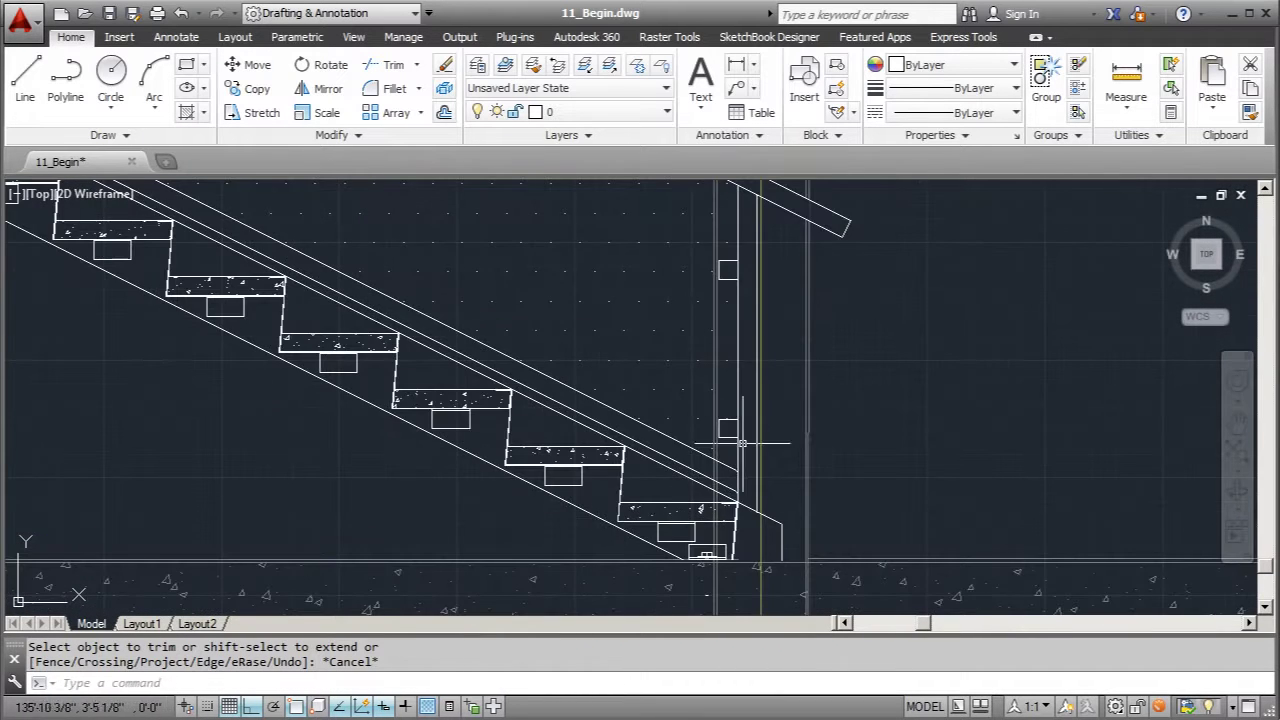
scroll(739, 412, "up", 4)
left_click(662, 453)
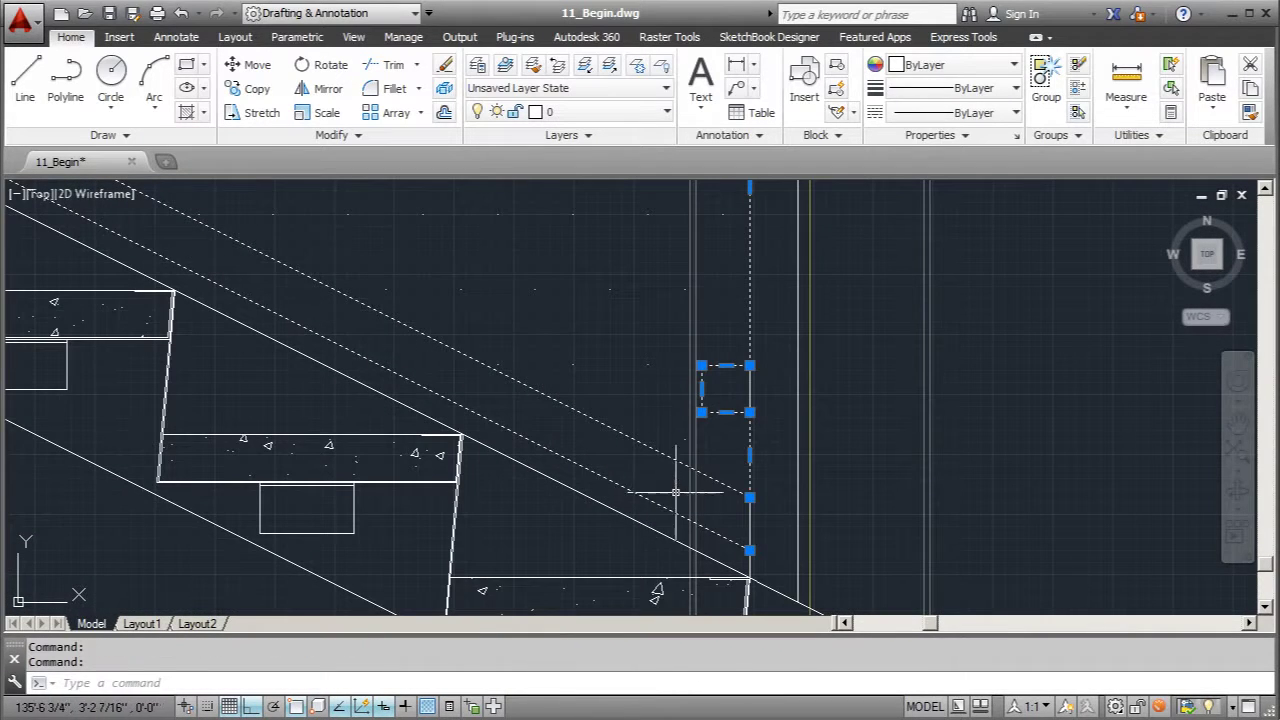
type("tr")
key("Return")
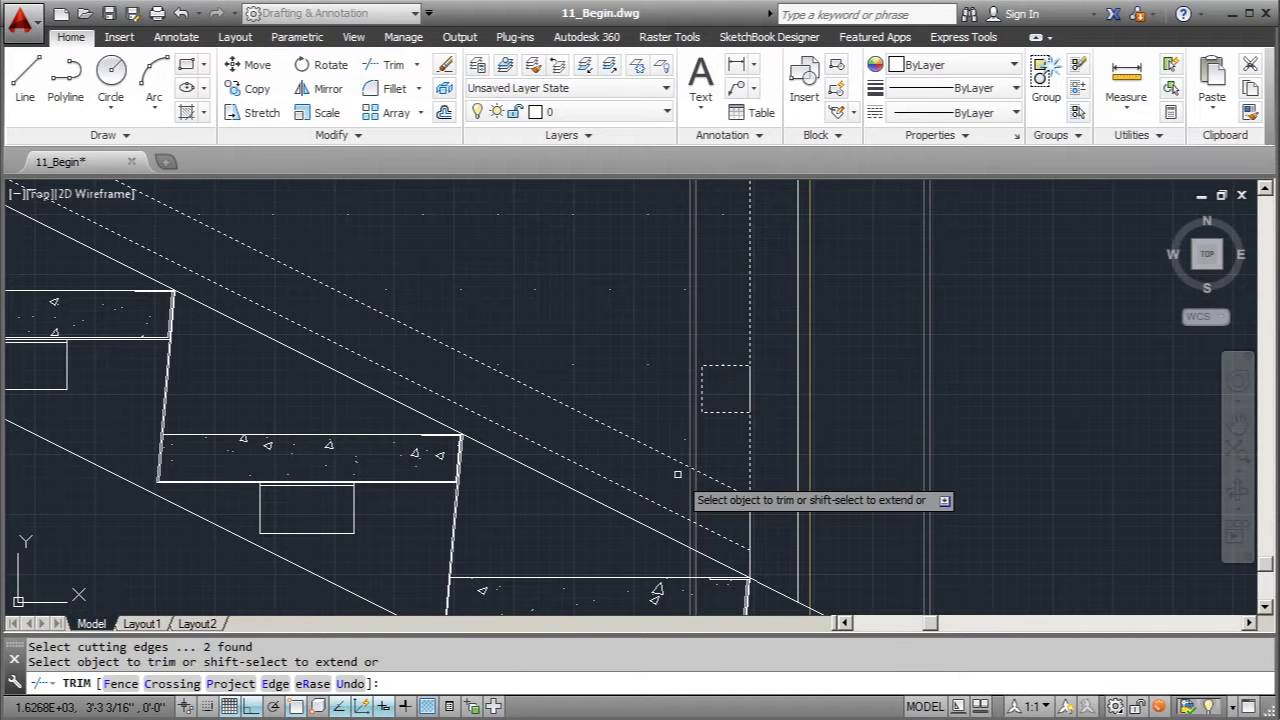
scroll(693, 470, "down", 4)
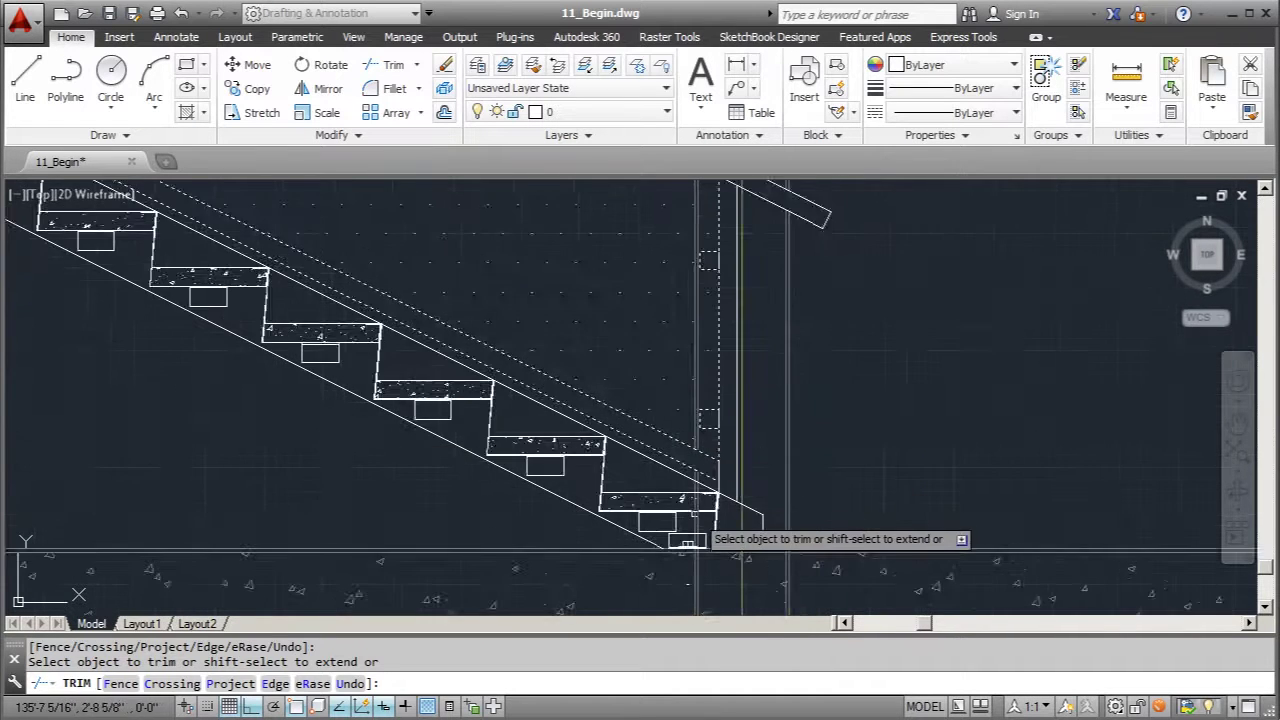
scroll(663, 434, "up", 4)
key("Escape")
Trim the column lines between the lower stringer's top edge and the first-level floor line.
left_click(663, 434)
left_click(663, 430)
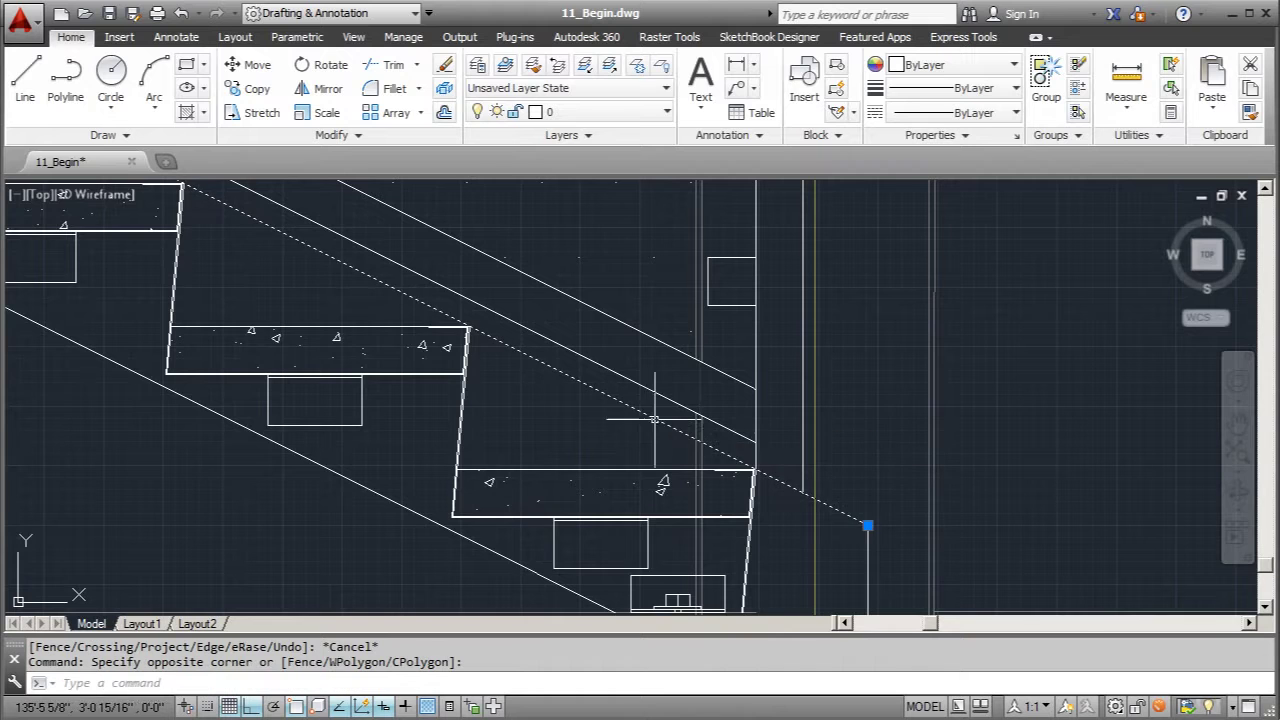
scroll(664, 415, "down", 2)
scroll(662, 557, "up", 4)
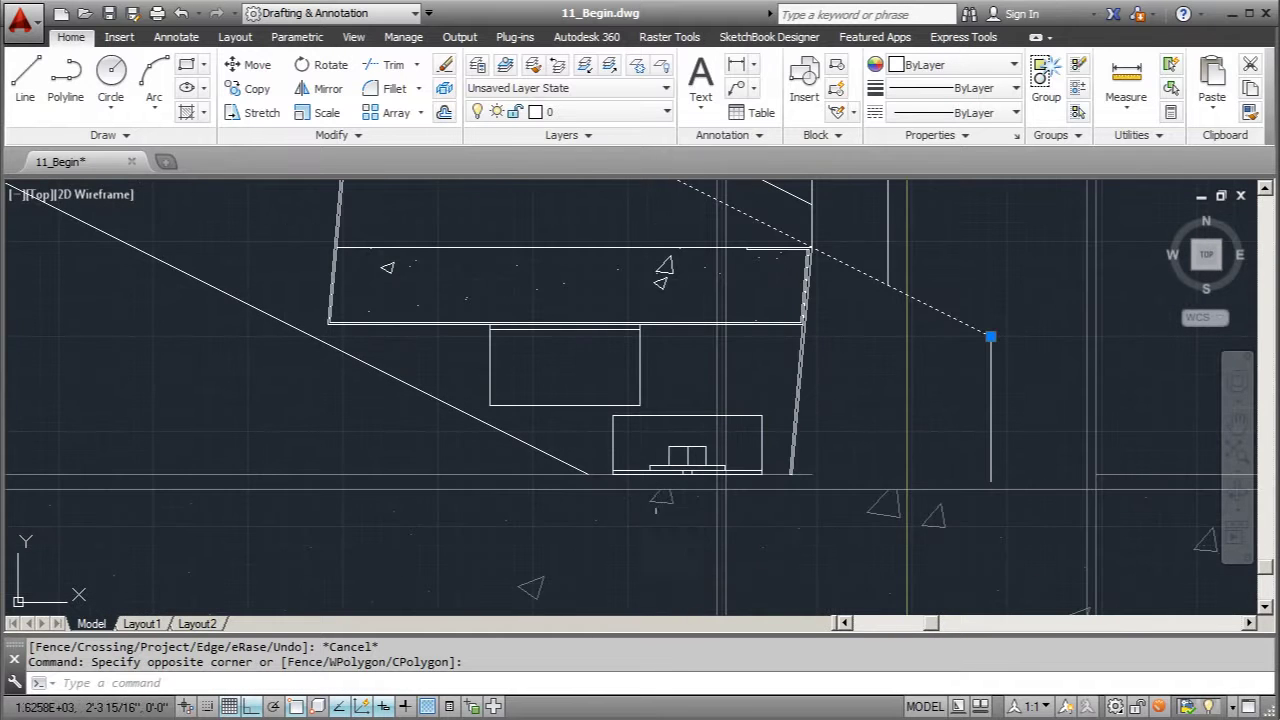
left_click(535, 477)
scroll(540, 485, "down", 2)
type("tr")
key("Return")
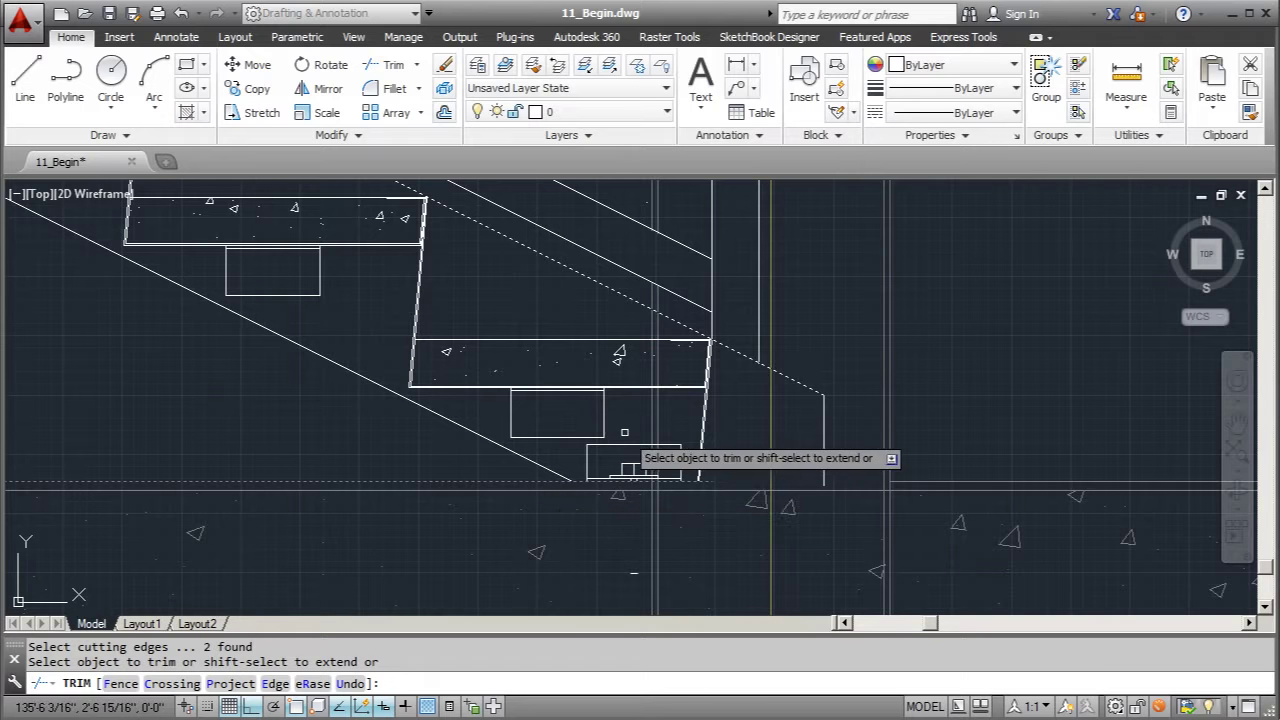
left_click(654, 417)
key("Escape")
scroll(686, 456, "down", 3)
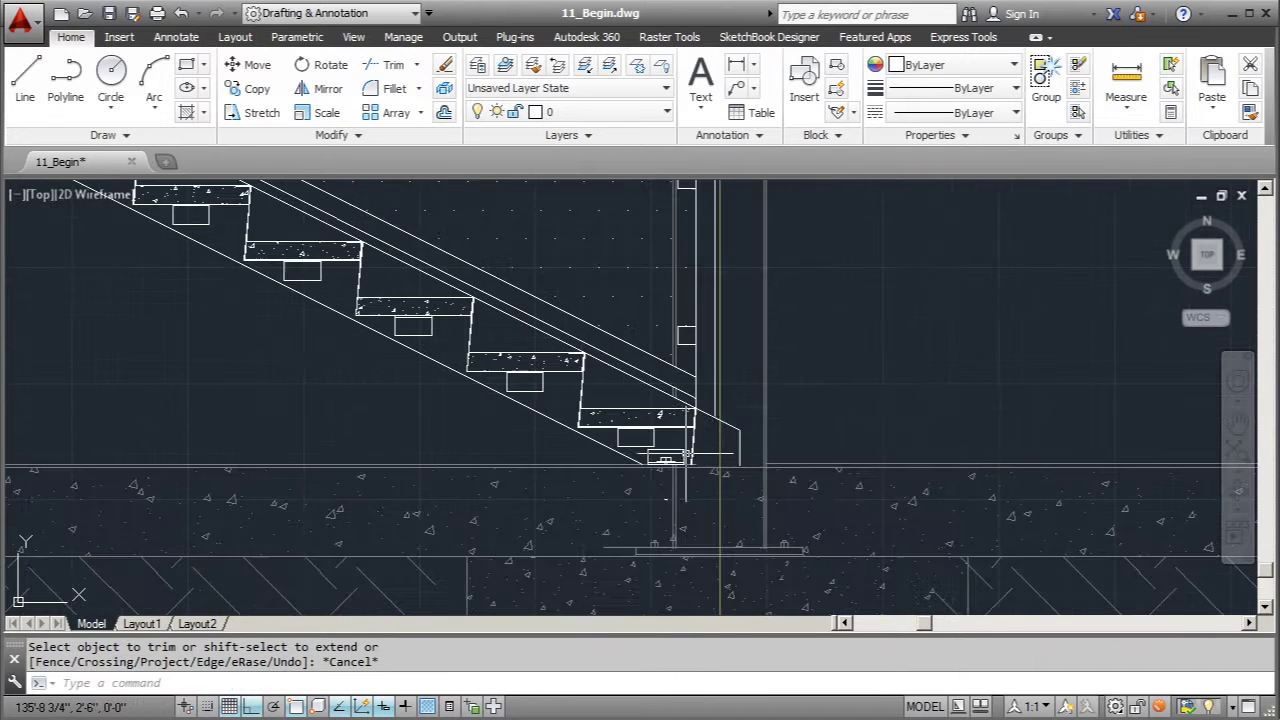
scroll(870, 505, "up", 2)
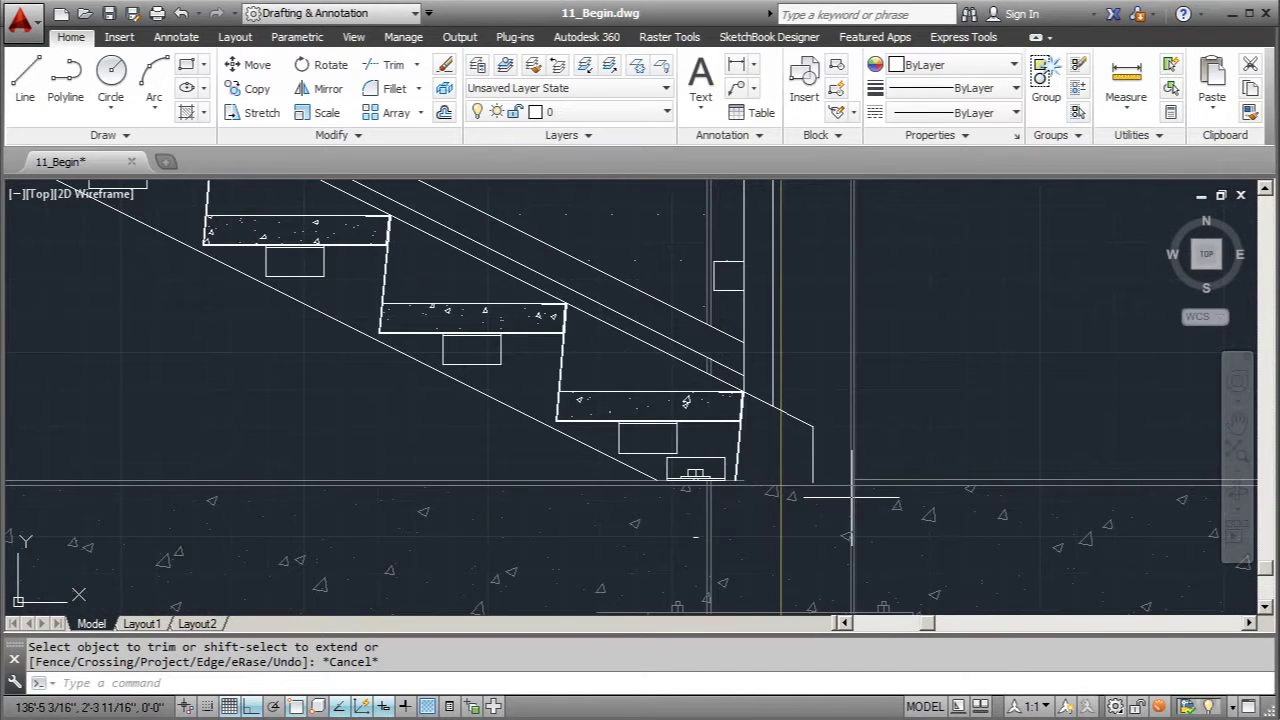
scroll(851, 494, "up", 3)
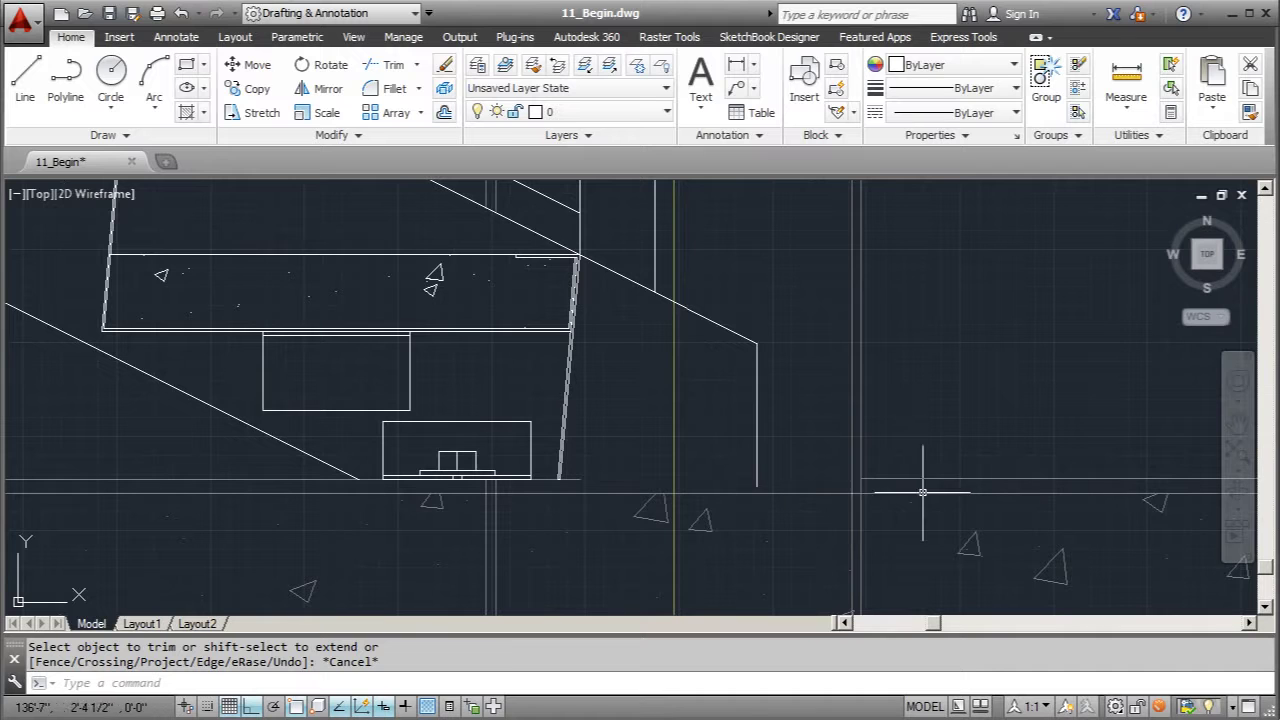
left_click(580, 479)
left_click(582, 480)
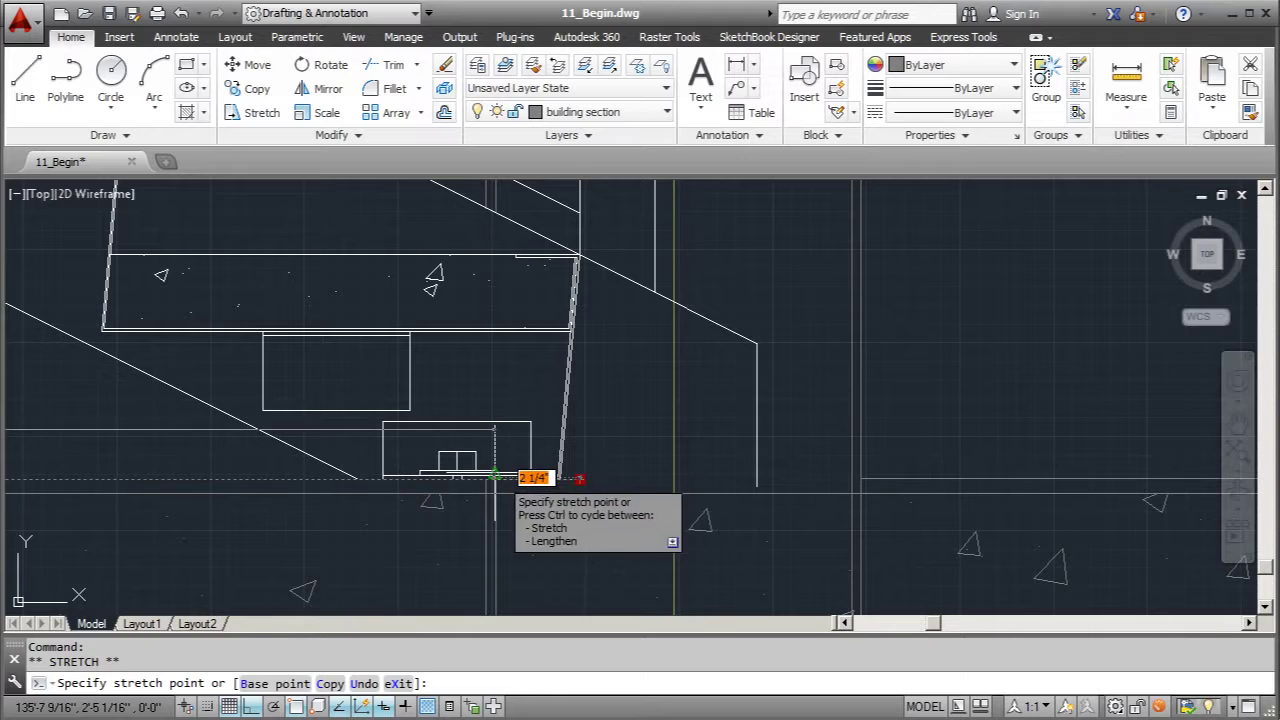
key("Escape")
key("Escape")
Make the text and anno layer current.
scroll(652, 557, "down", 3)
scroll(652, 557, "down", 3)
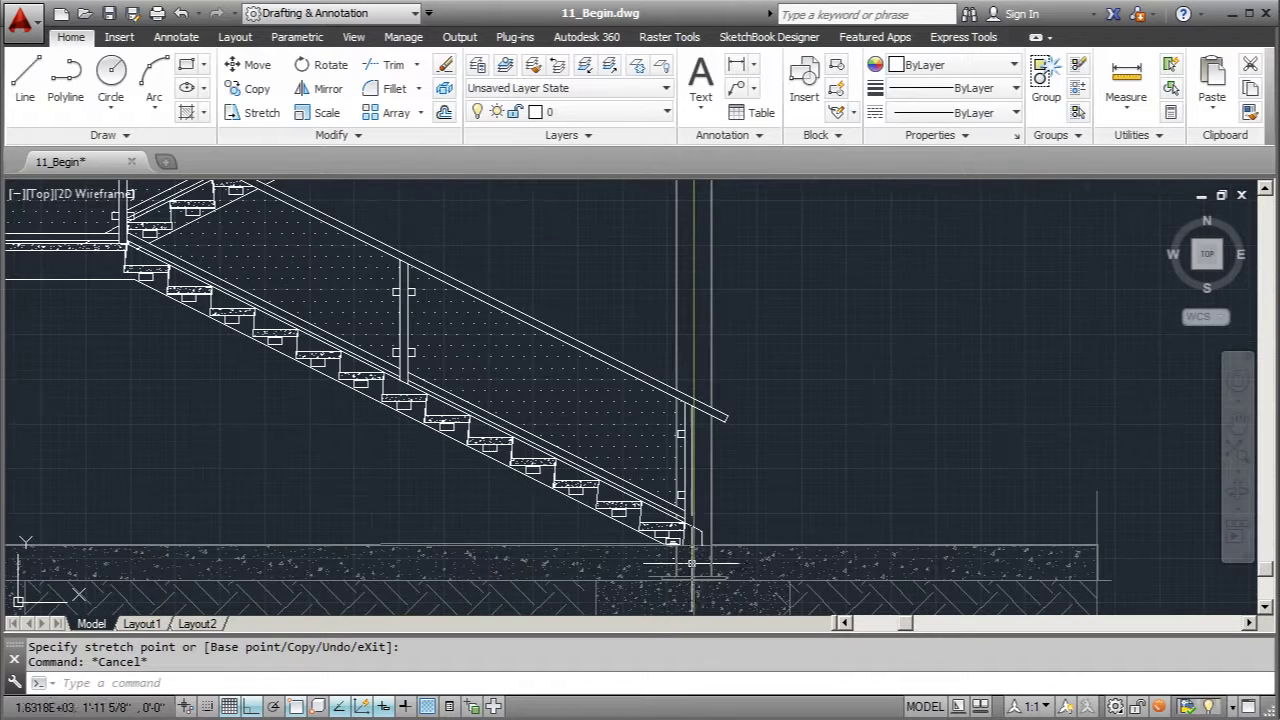
scroll(771, 560, "down", 2)
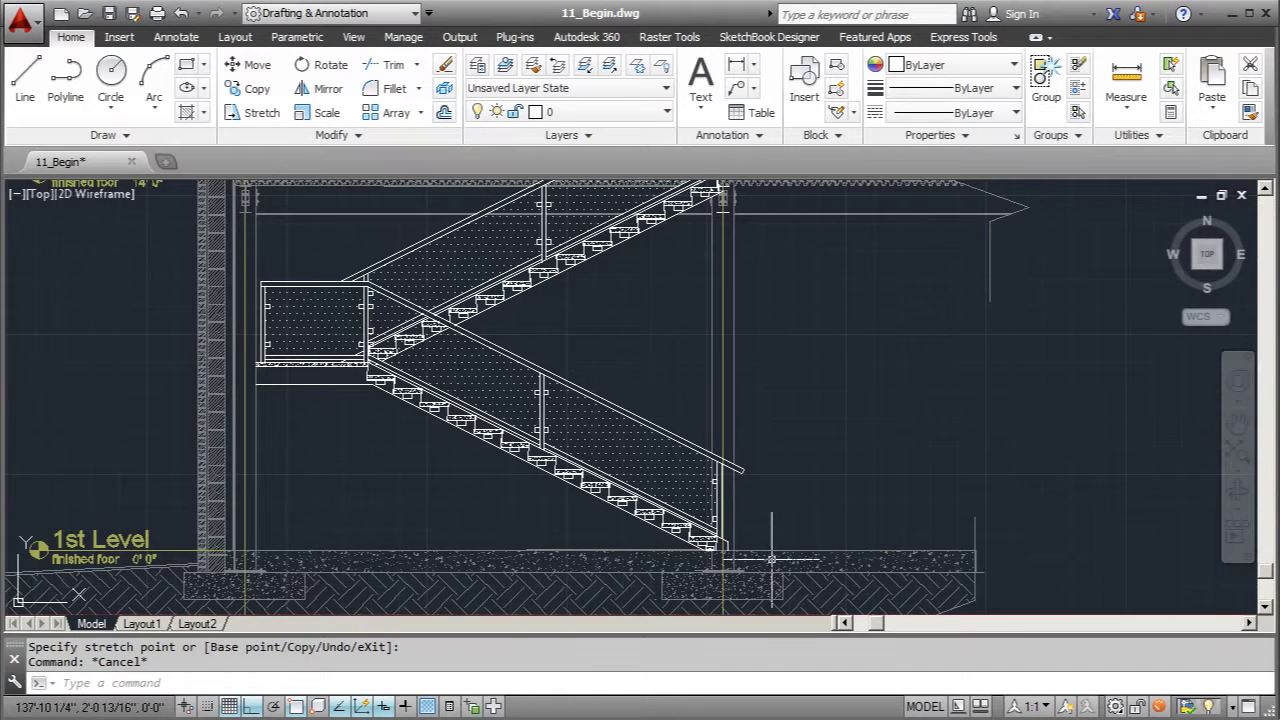
scroll(716, 531, "down", 2)
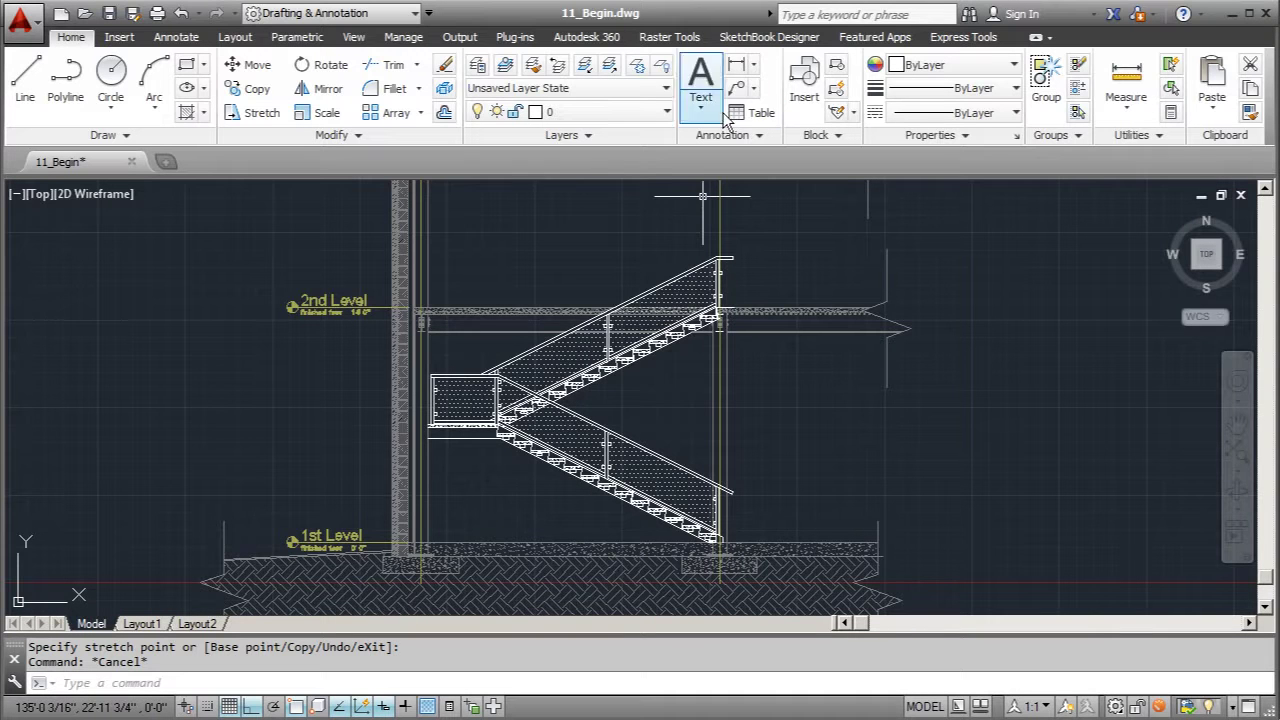
left_click(660, 111)
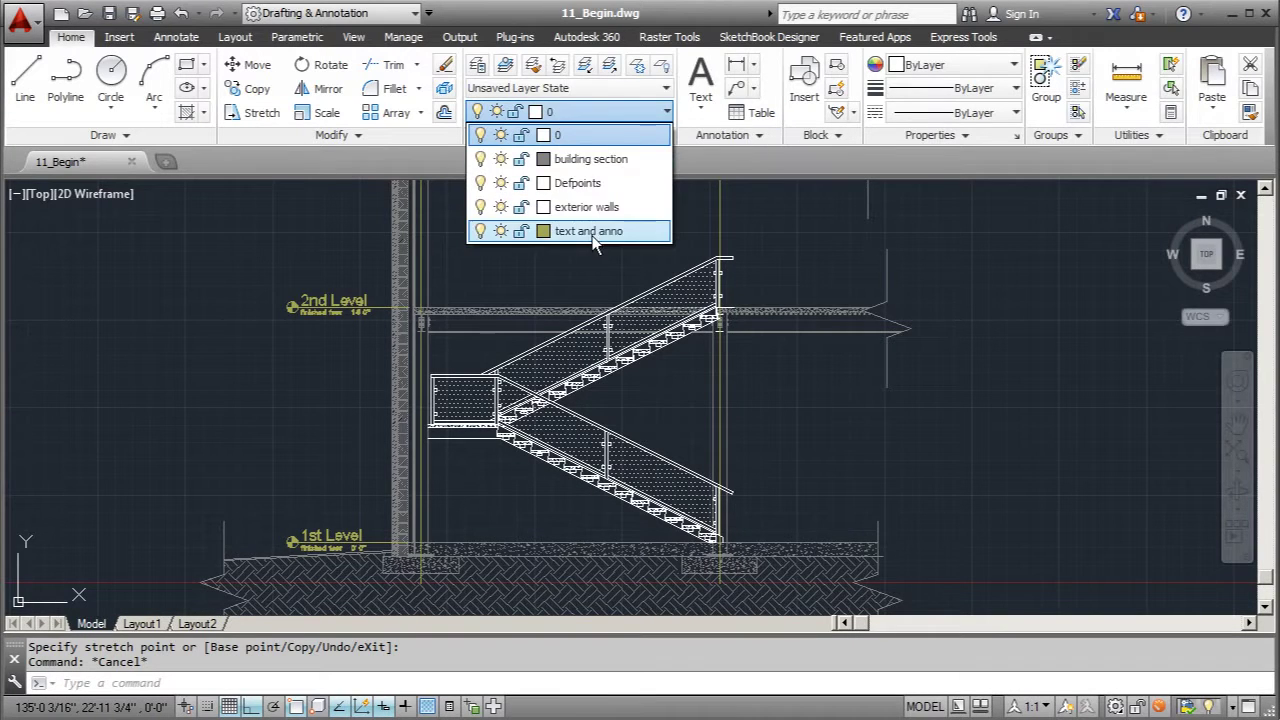
left_click(590, 231)
Add a vertical linear dimension for one riser of the lower flight, measured between the top edges of two successive treads.
left_click(750, 66)
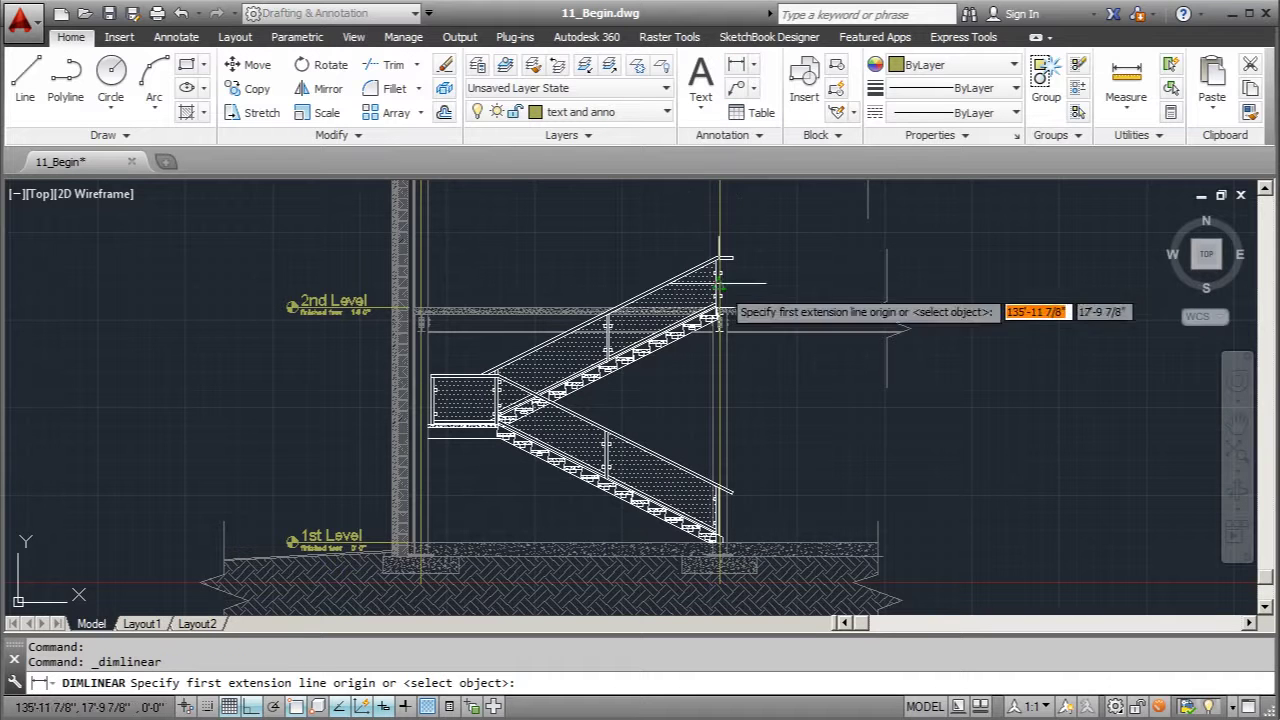
scroll(493, 440, "up", 10)
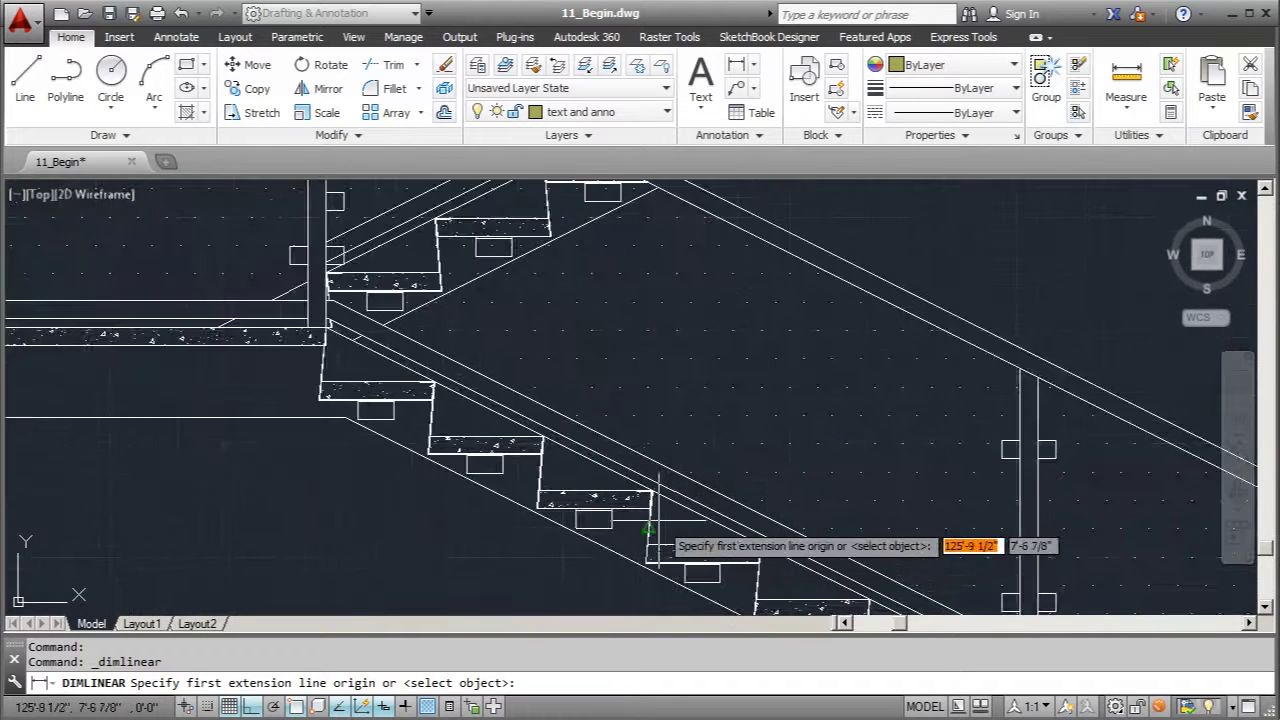
scroll(600, 462, "up", 3)
left_click(580, 466)
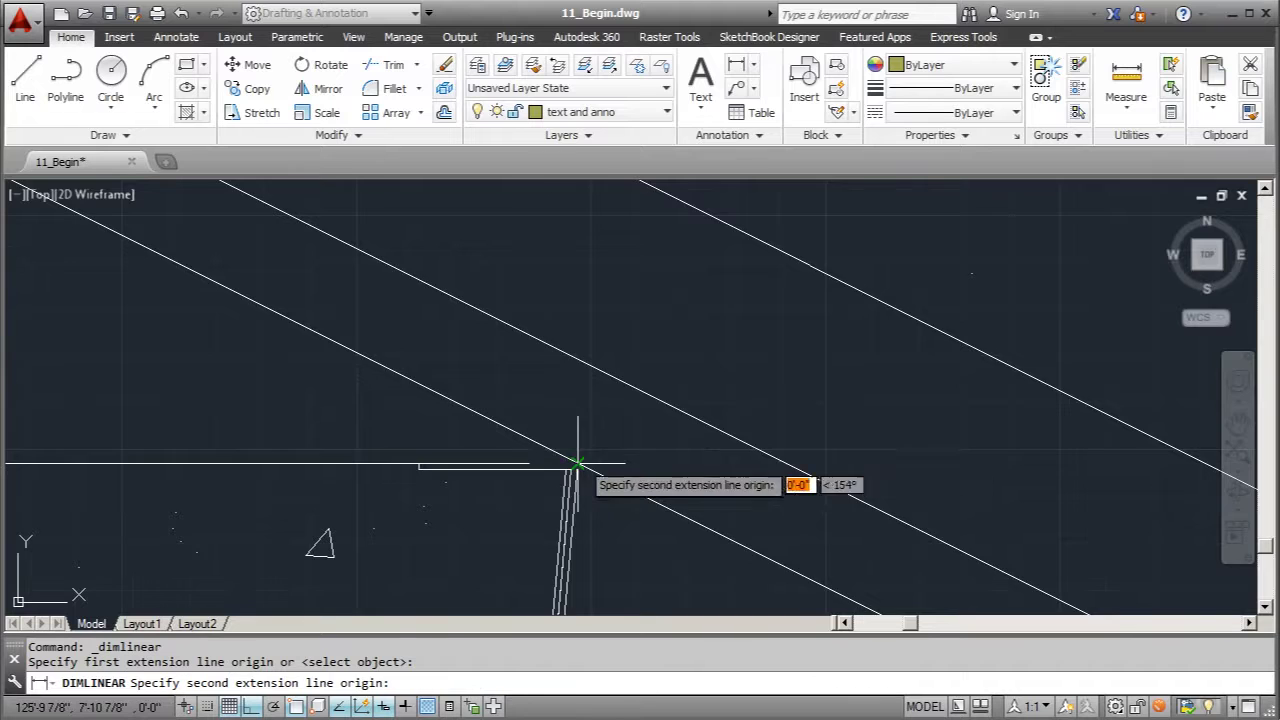
scroll(580, 466, "down", 3)
scroll(515, 545, "up", 4)
scroll(515, 545, "down", 3)
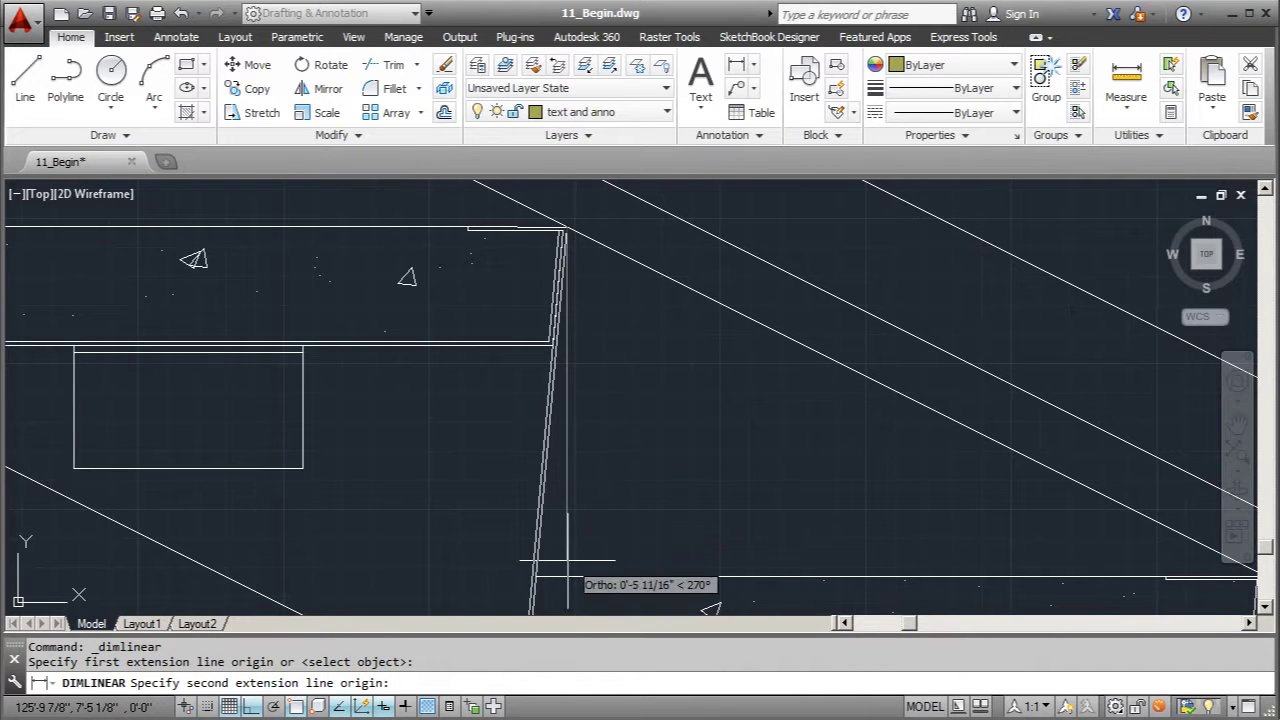
left_click(560, 575)
scroll(560, 575, "up", 3)
left_click(608, 560)
scroll(438, 368, "down", 4)
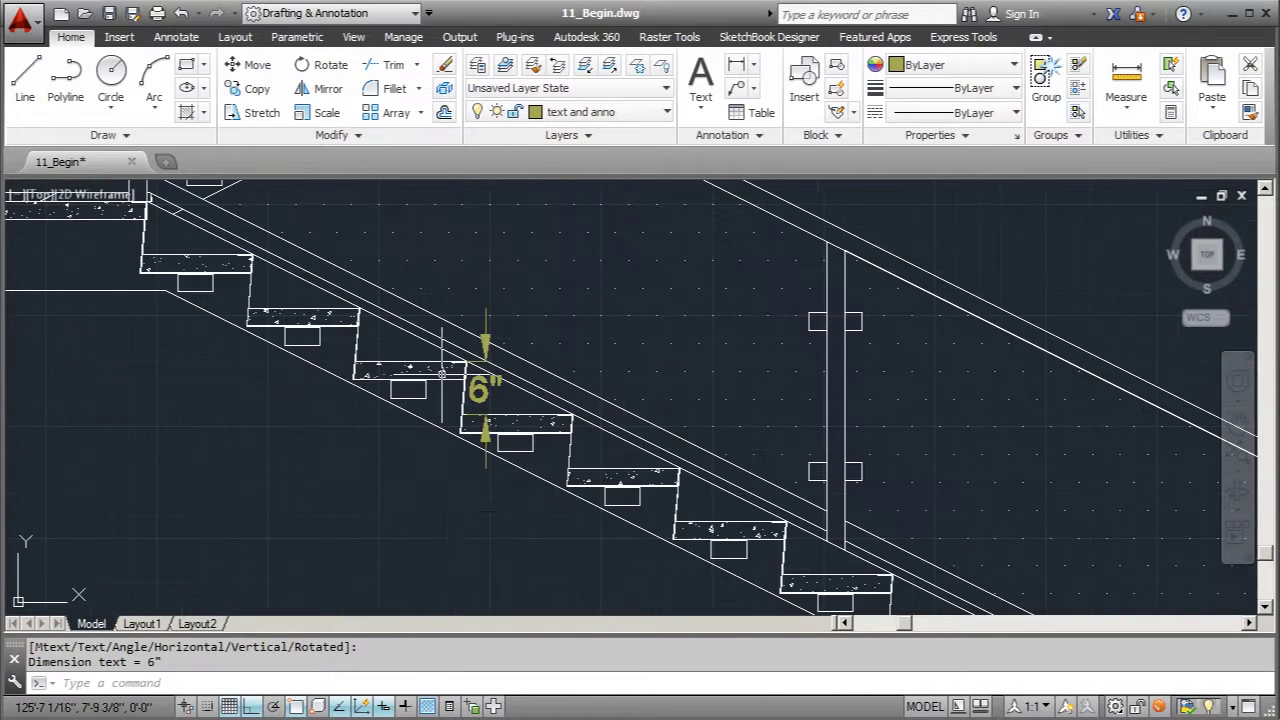
Add a horizontal linear dimension along the top edge of a lower-flight tread, from its riser to its nosing.
right_click(393, 495)
left_click(430, 508)
scroll(480, 515, "up", 5)
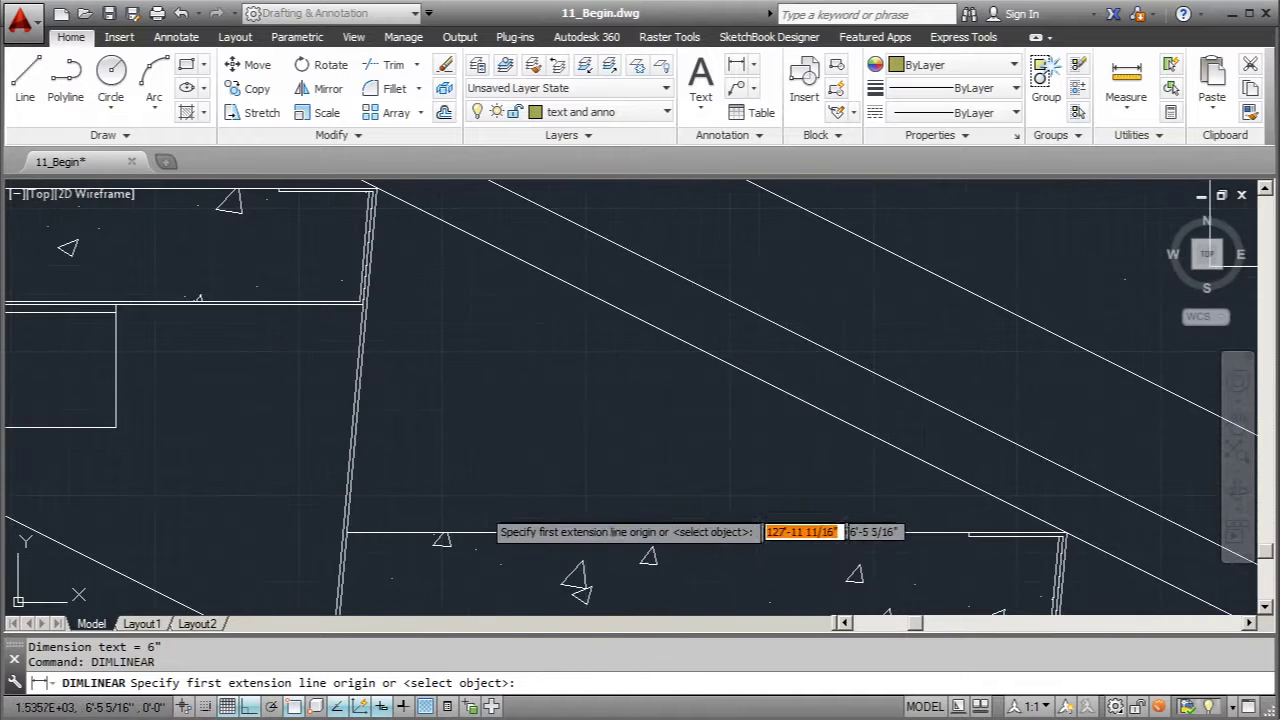
left_click(347, 534)
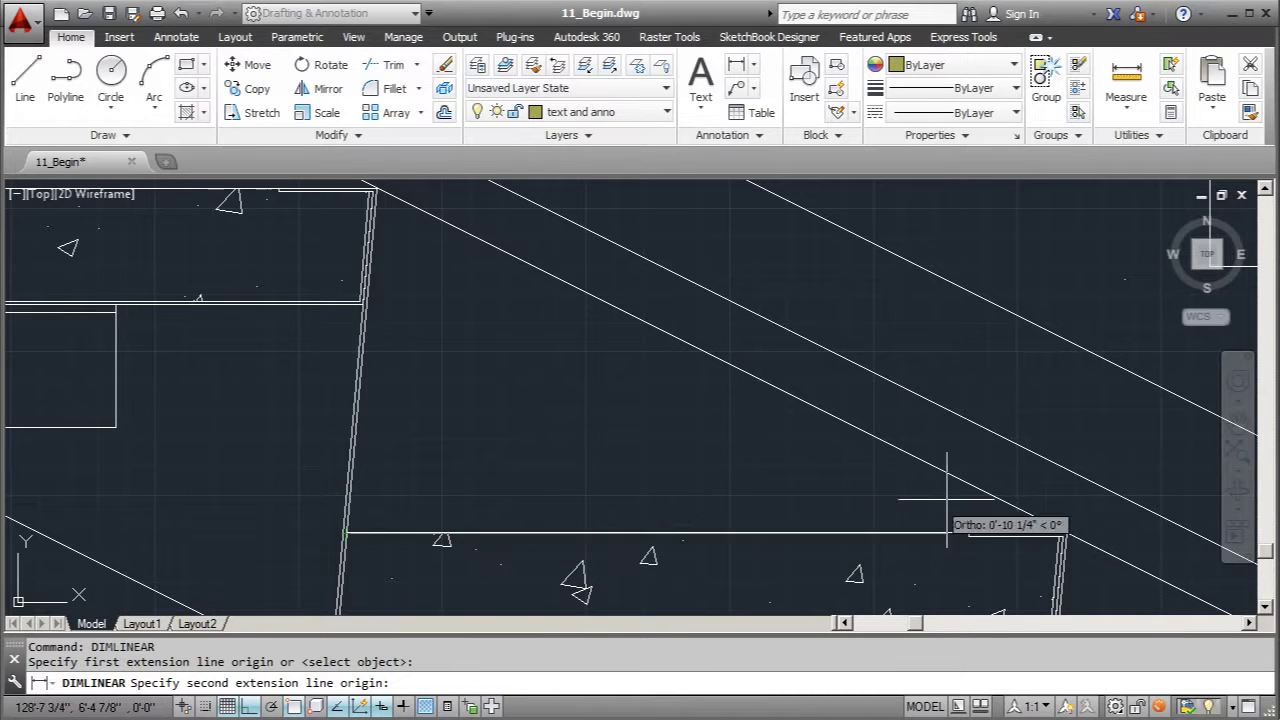
left_click(1065, 534)
scroll(847, 434, "down", 3)
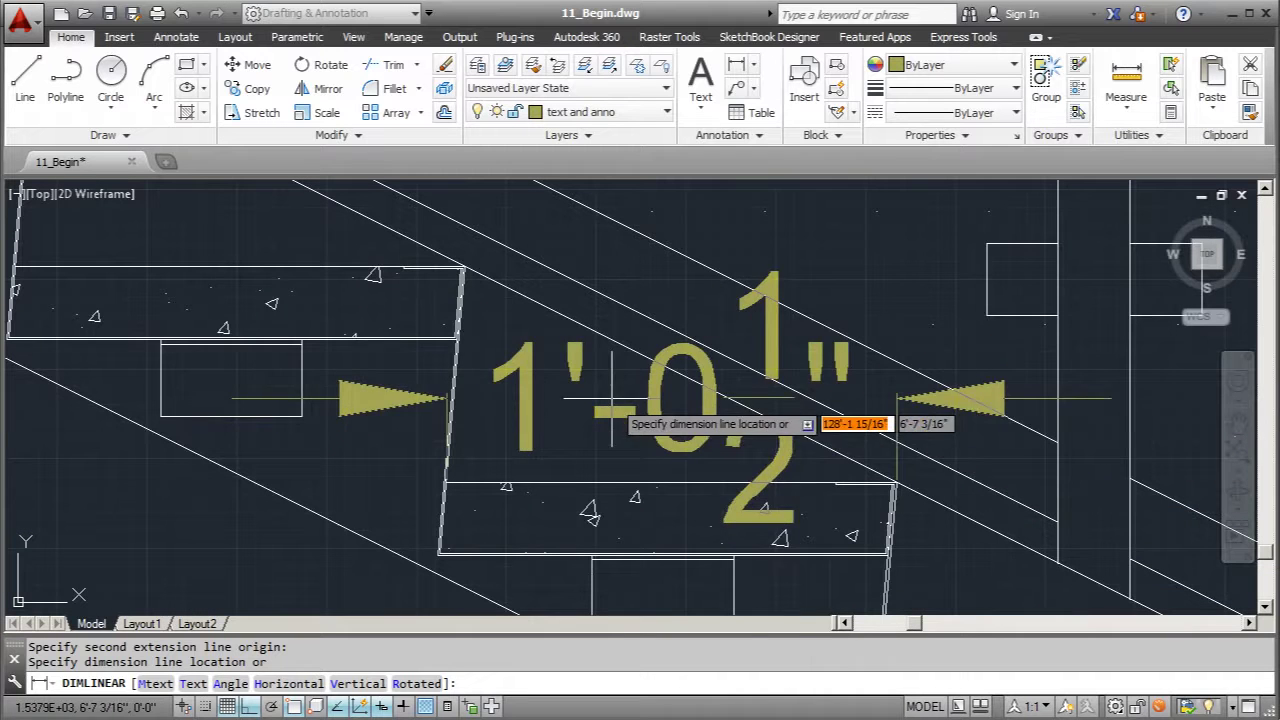
left_click(687, 380)
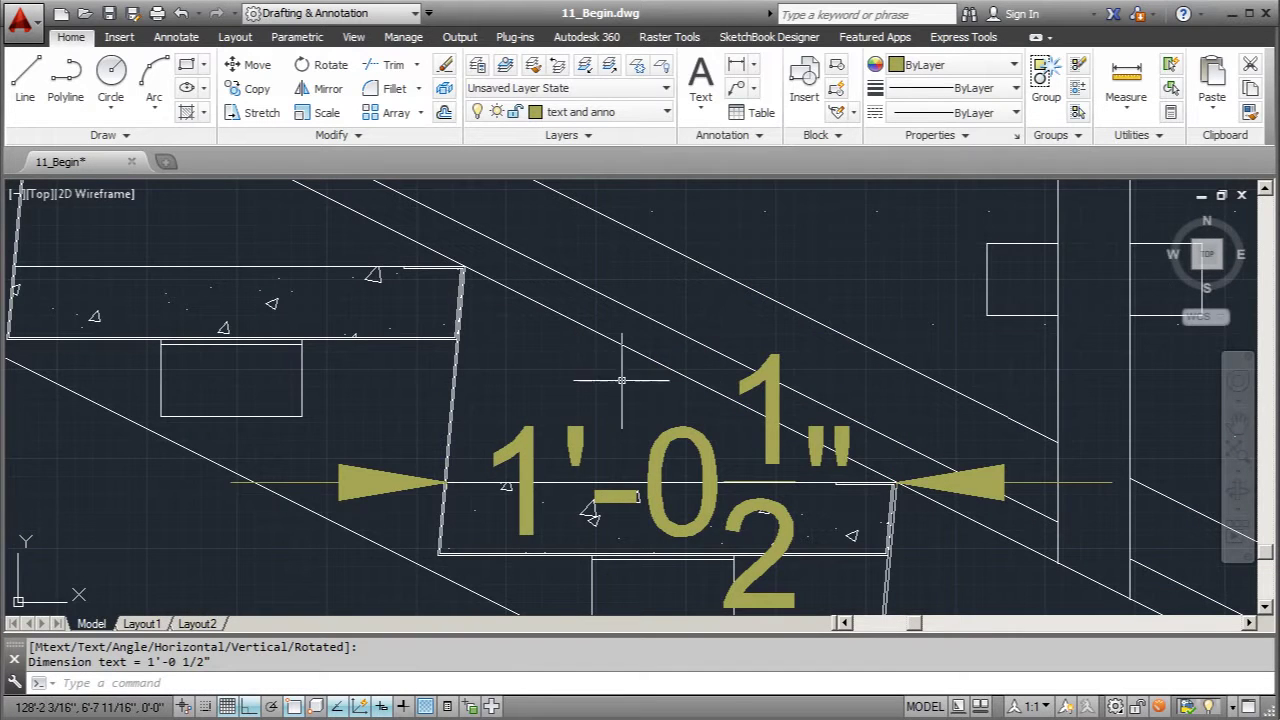
Add an aligned dimension across the thickness of the lower flight's handrail, just beyond its free end.
scroll(626, 380, "down", 2)
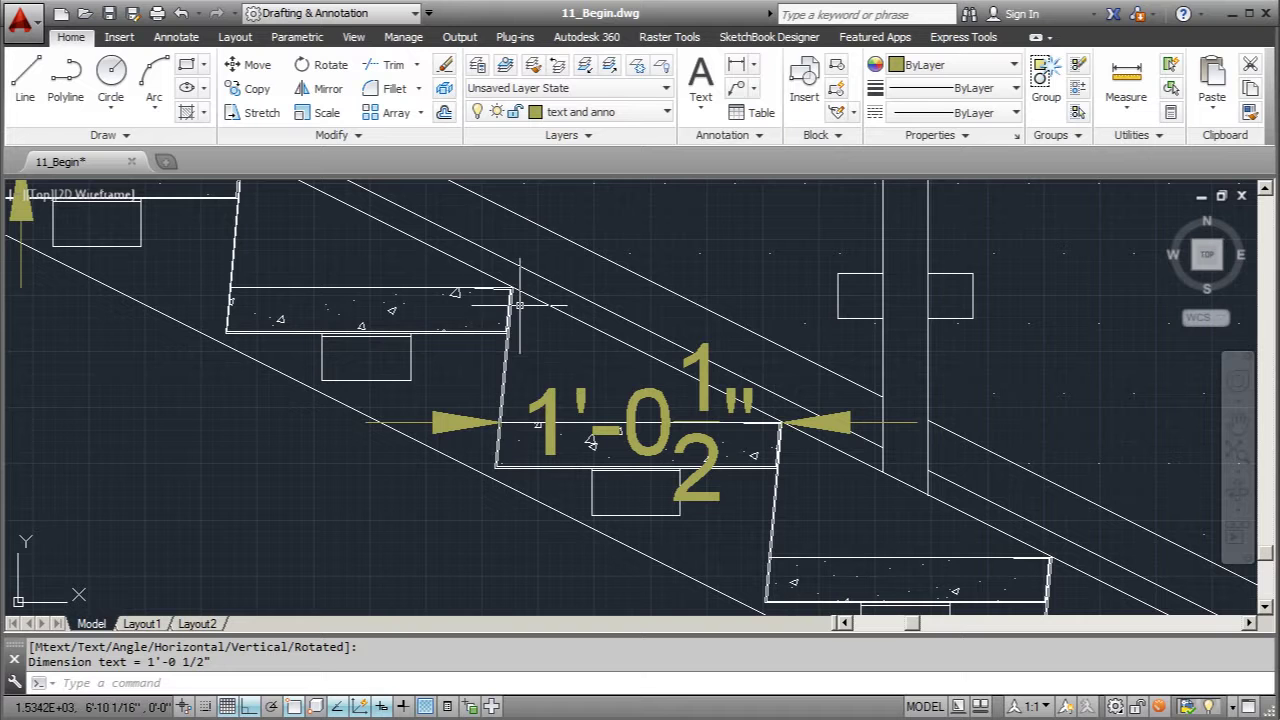
scroll(424, 285, "down", 2)
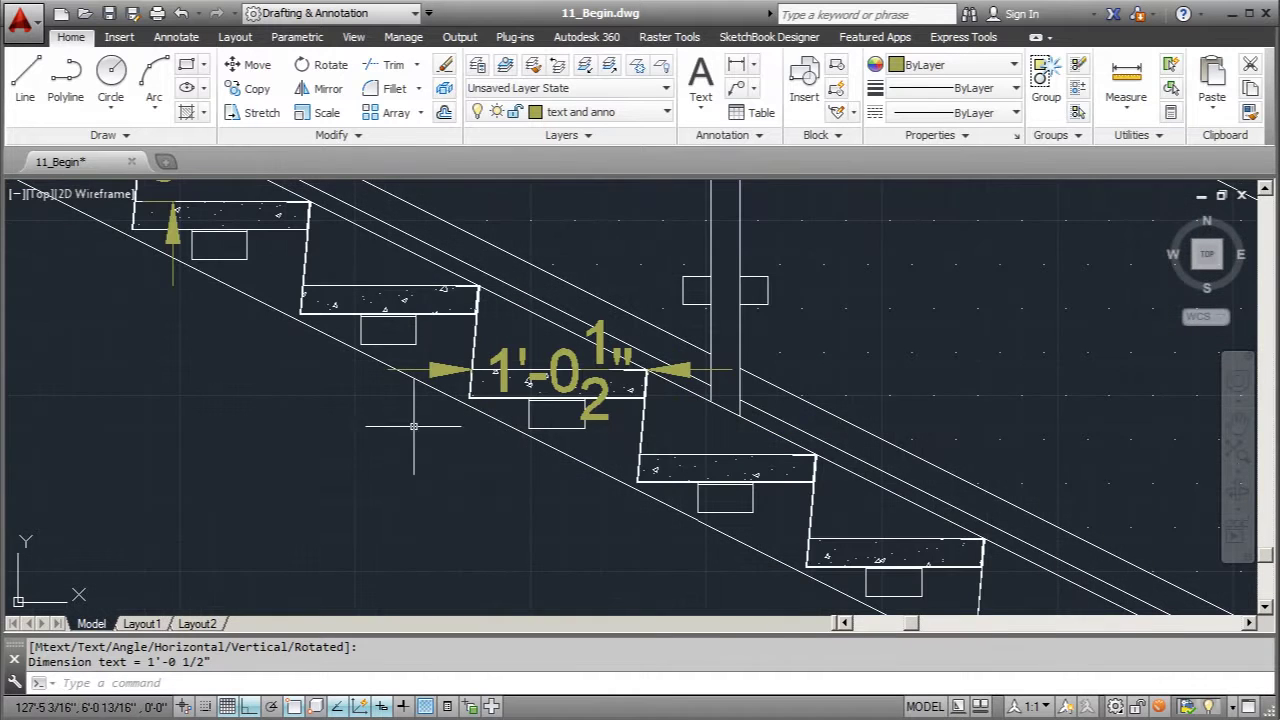
scroll(395, 405, "down", 3)
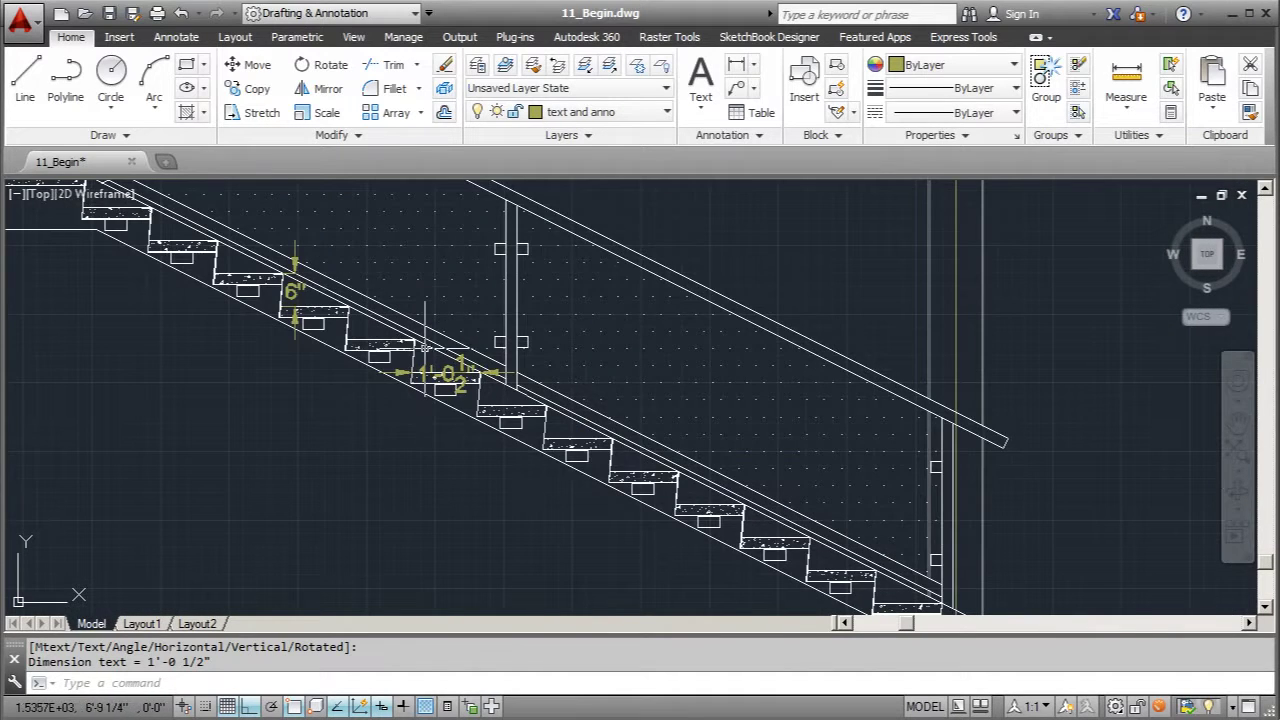
scroll(424, 347, "down", 5)
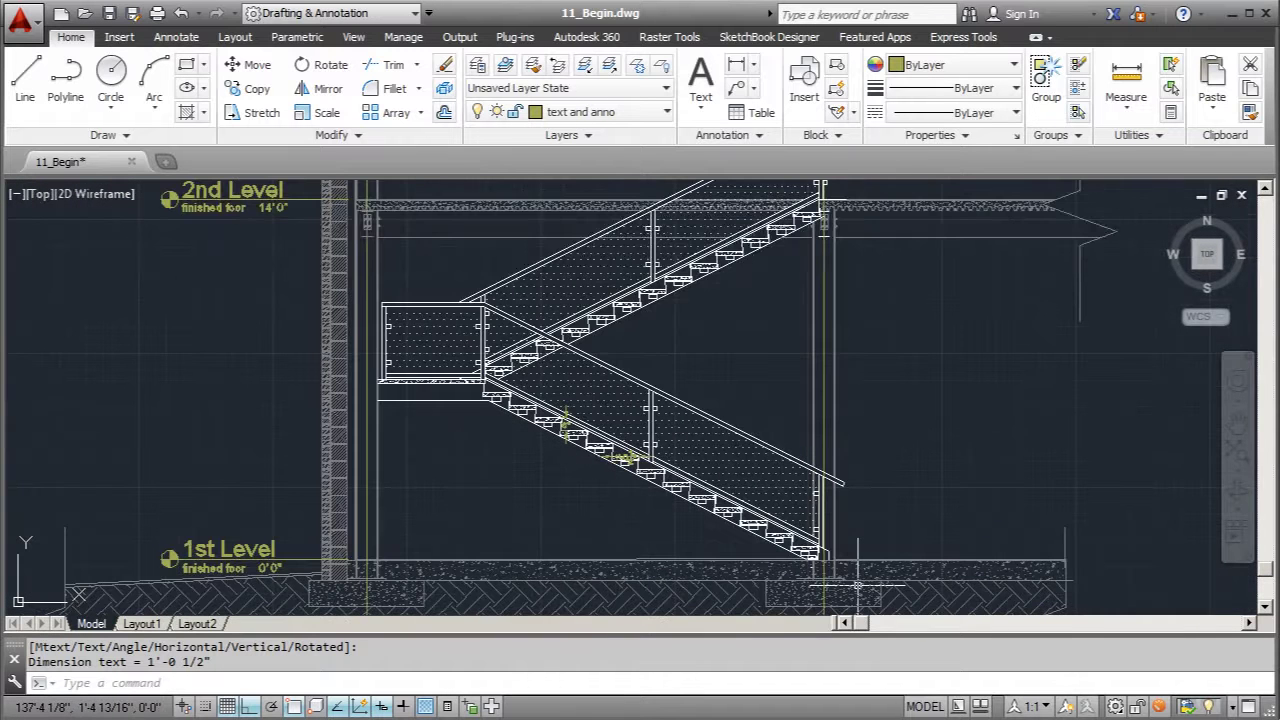
scroll(805, 455, "up", 5)
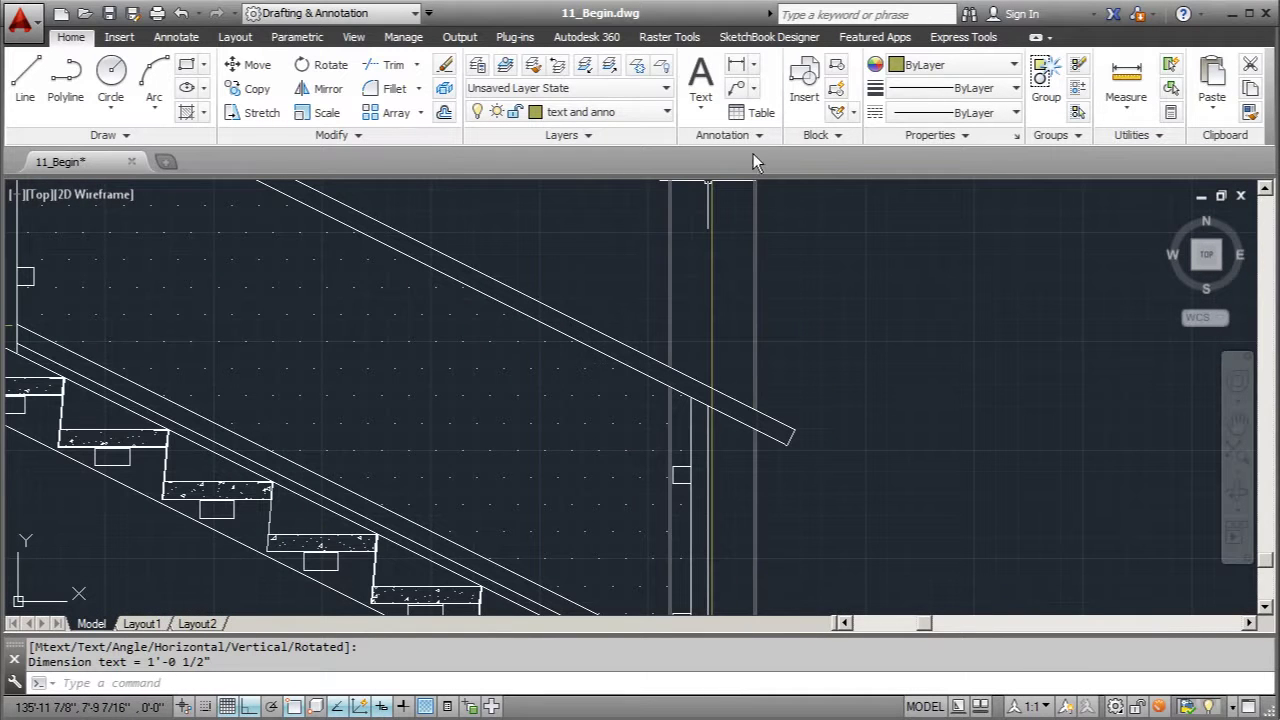
left_click(753, 64)
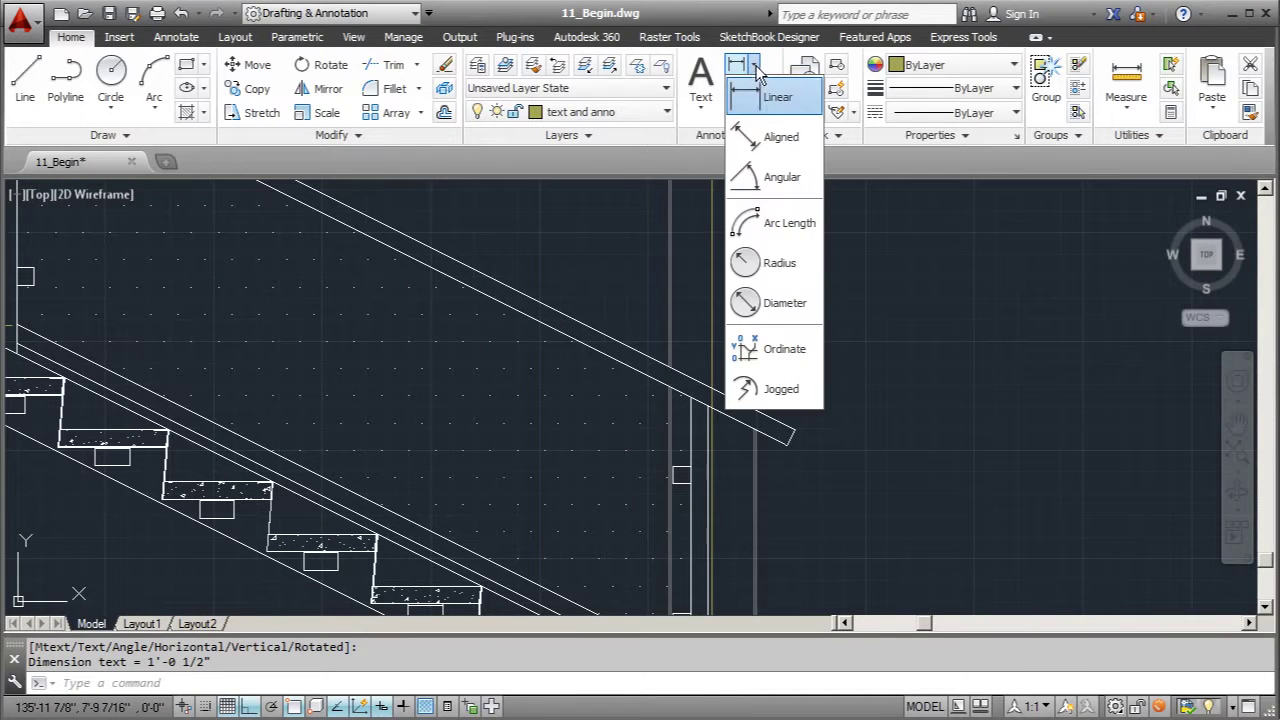
left_click(773, 137)
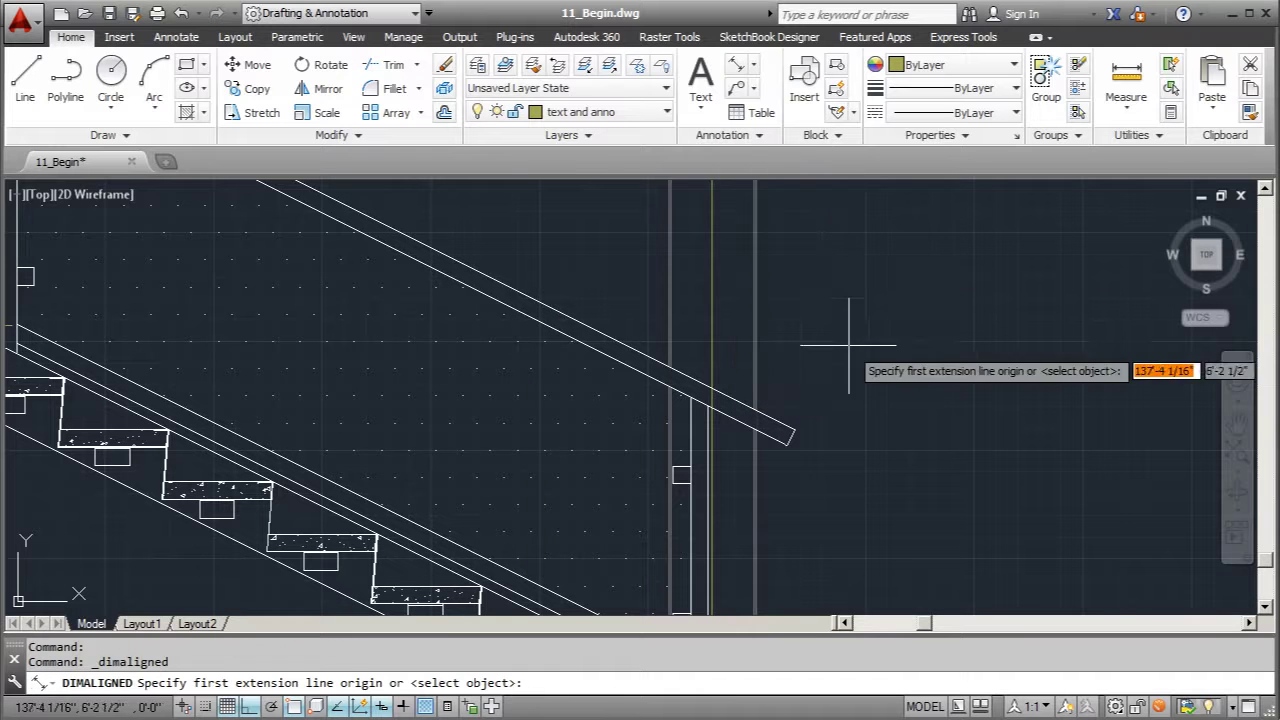
left_click(787, 444)
left_click(792, 430)
left_click(832, 449)
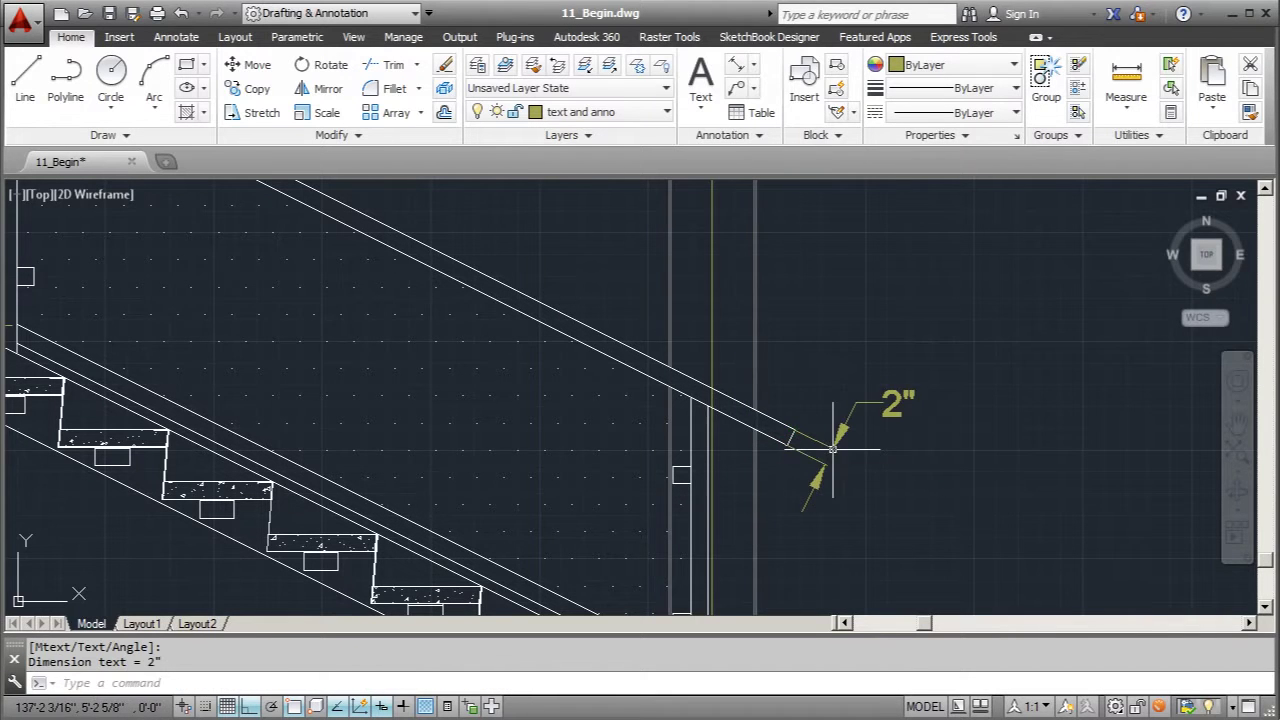
Draw a vertical line from a lower-flight tread nosing up past the top edge of the handrail.
scroll(690, 460, "down", 4)
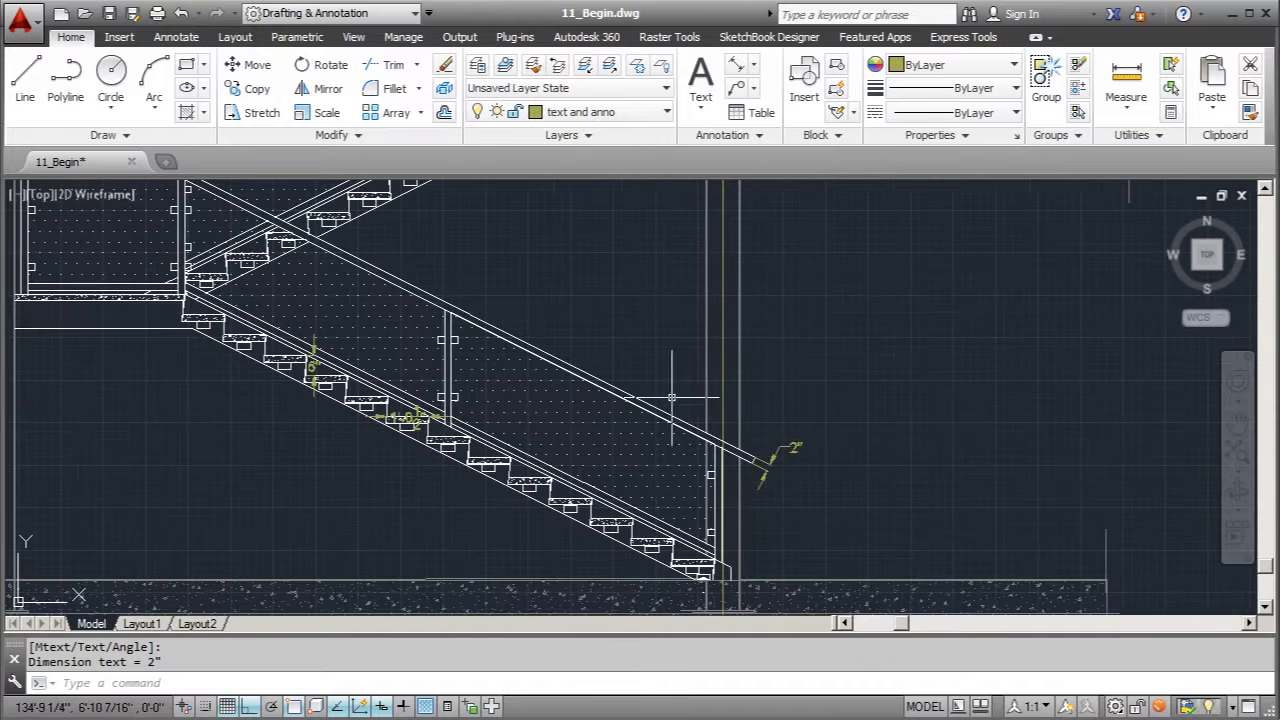
scroll(457, 400, "up", 4)
left_click(24, 80)
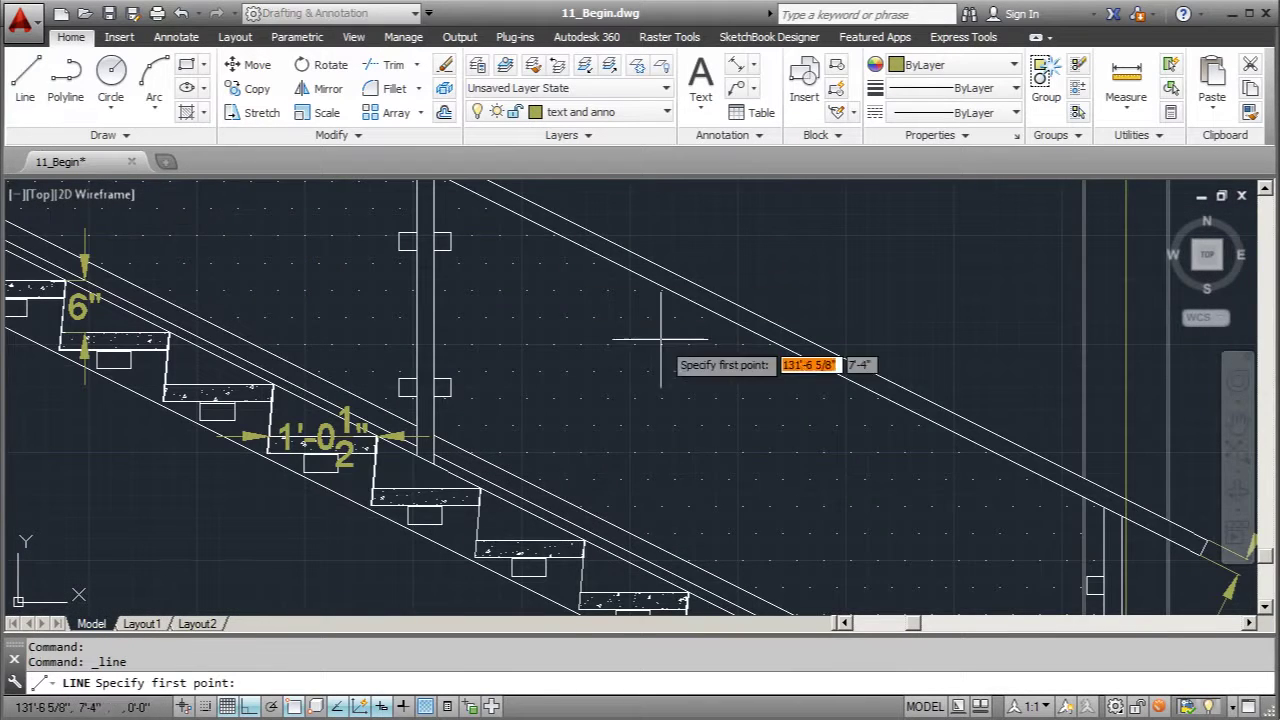
scroll(614, 449, "down", 3)
scroll(530, 262, "up", 4)
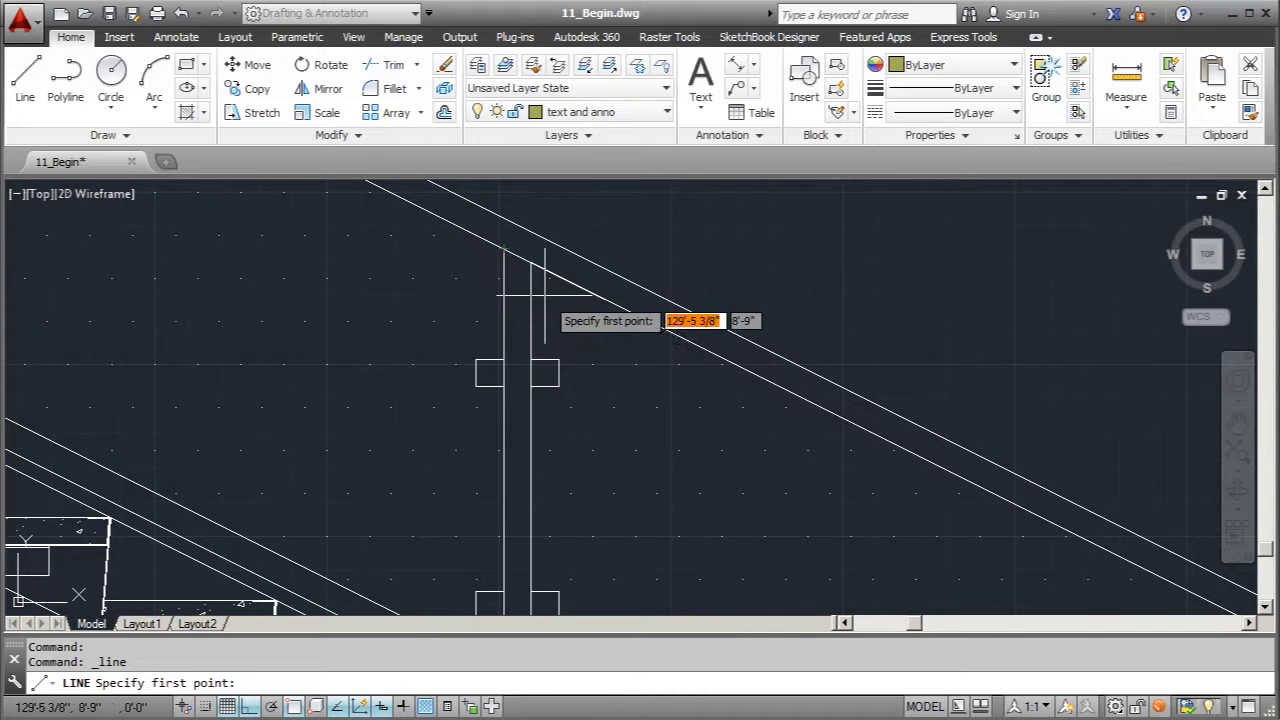
scroll(535, 285, "down", 1)
scroll(540, 300, "down", 2)
scroll(635, 525, "up", 4)
left_click(631, 548)
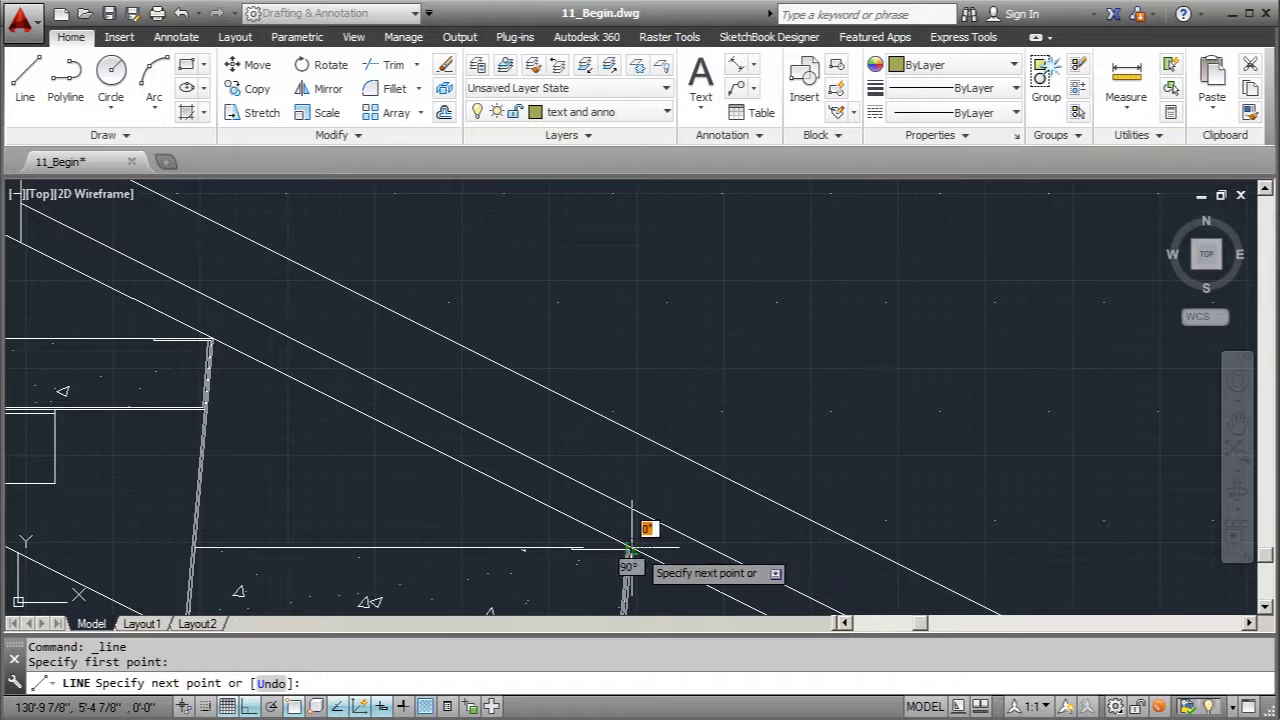
scroll(640, 535, "down", 3)
left_click(660, 222)
key("Escape")
Trim the vertical line above the handrail's top edge, using that edge as the cutting boundary.
left_click(623, 270)
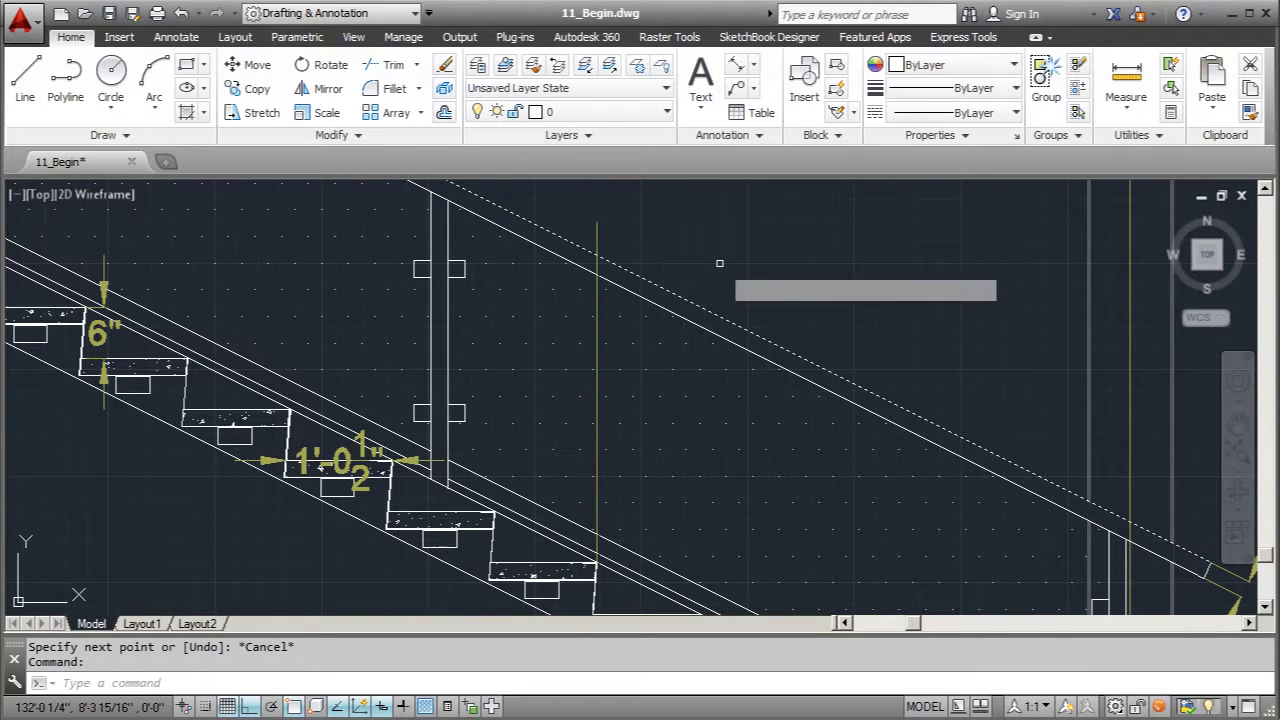
type("trim")
key("Return")
left_click(592, 231)
key("Escape")
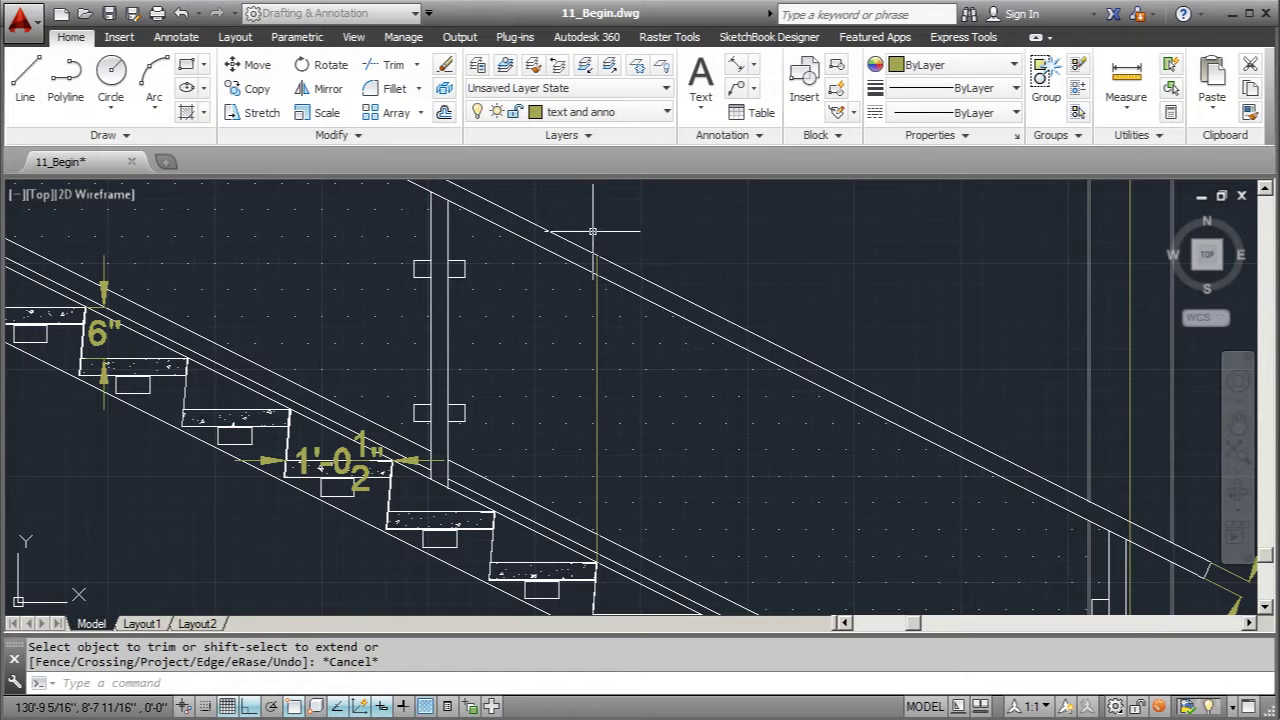
Add a vertical linear dimension for the handrail height between the handrail's top edge and the tread nosing, placed along the helper line.
left_click(753, 64)
left_click(772, 96)
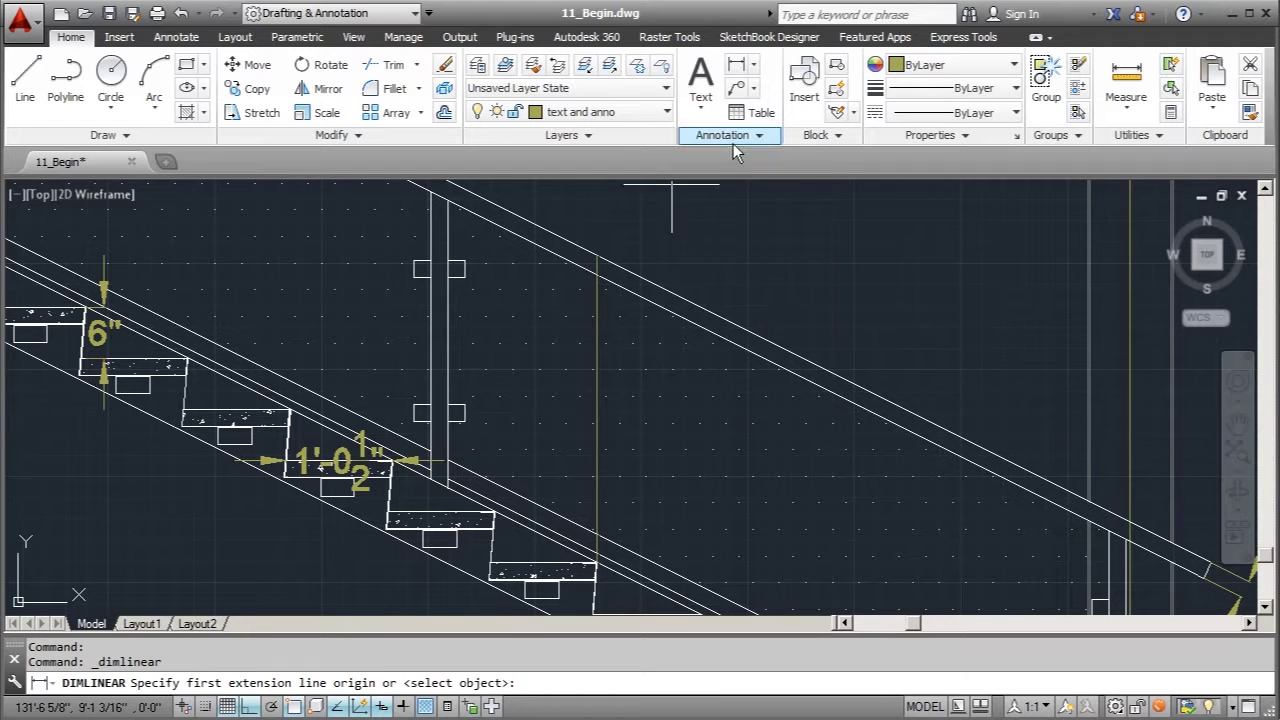
left_click(598, 257)
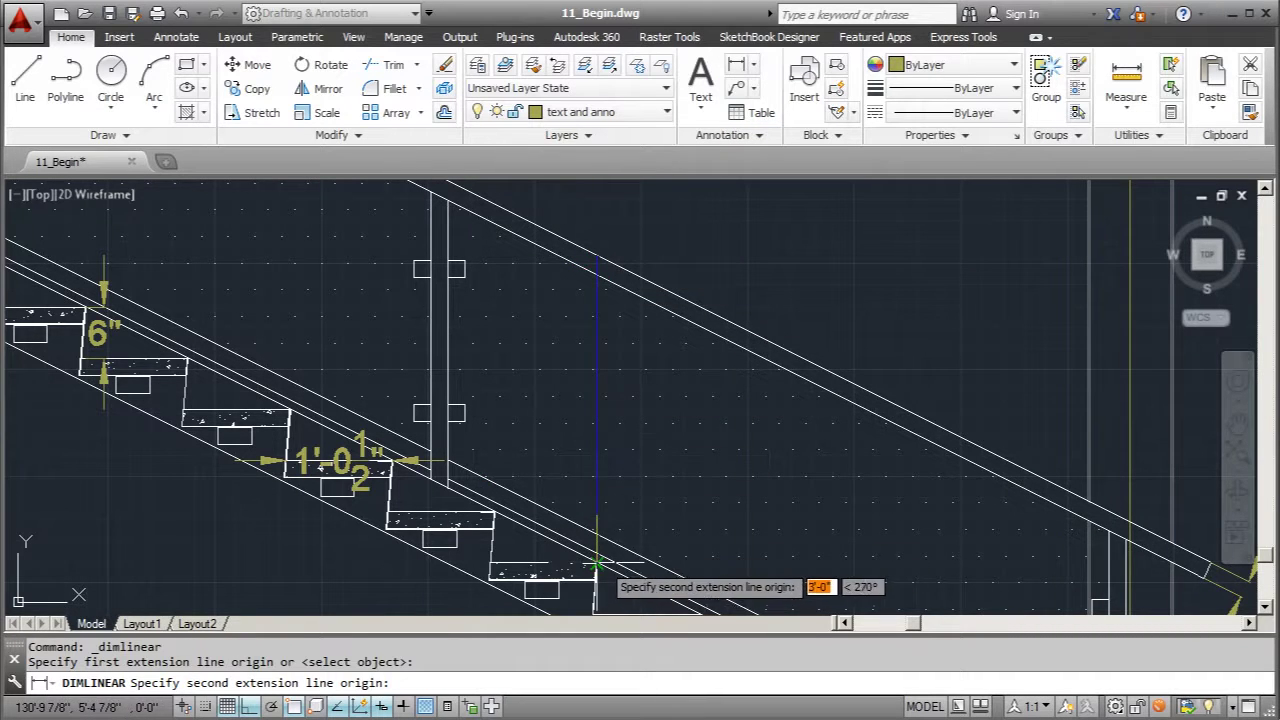
left_click(598, 565)
left_click(597, 490)
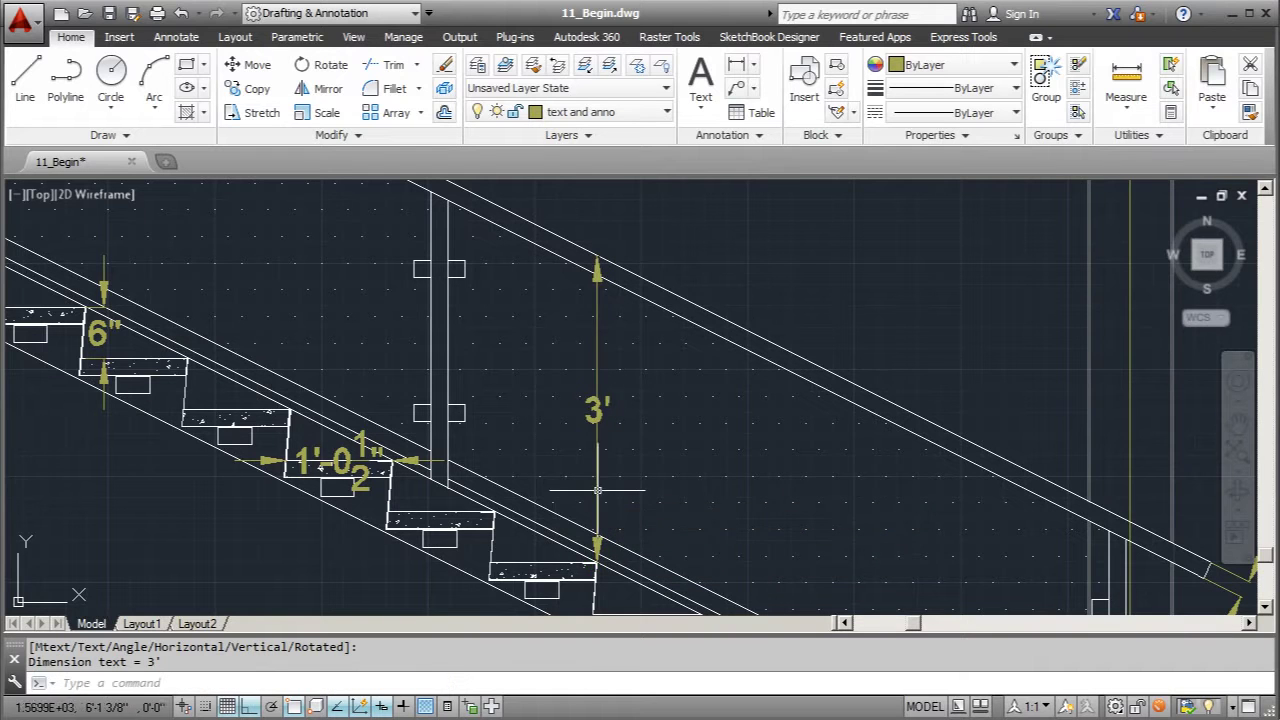
scroll(648, 477, "down", 6)
middle_click_drag(648, 365, 644, 444)
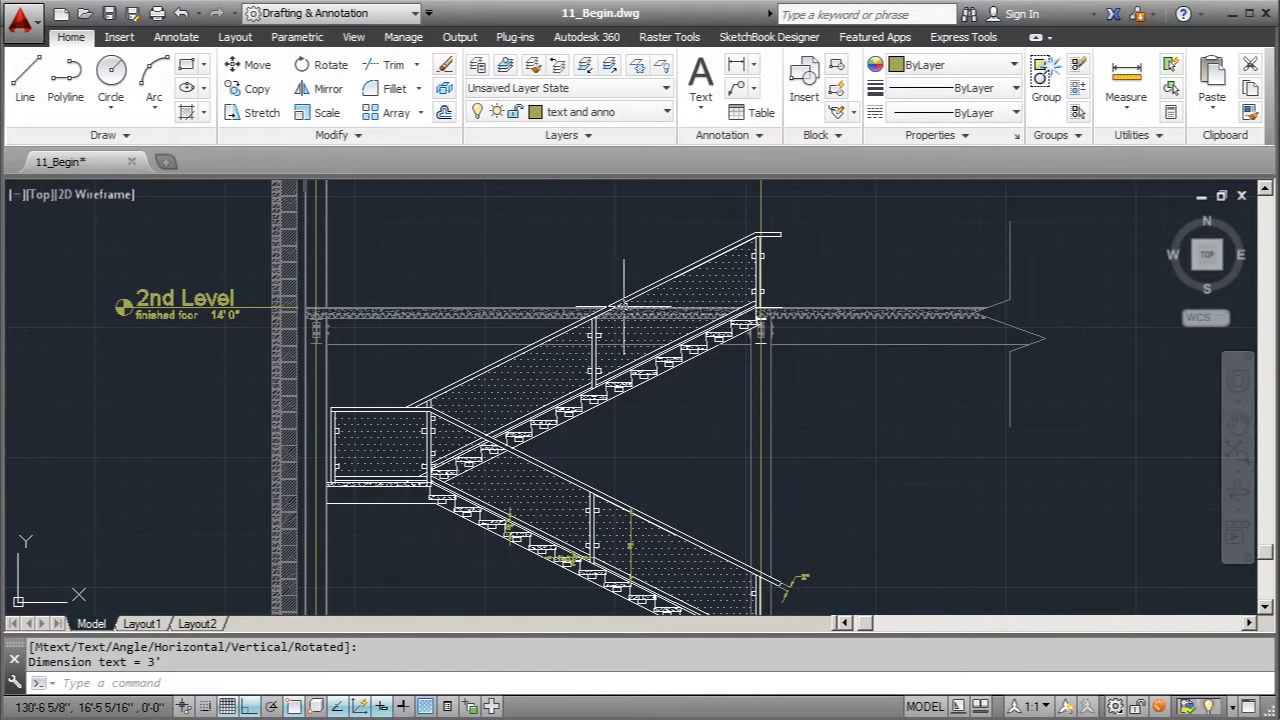
scroll(665, 352, "up", 4)
scroll(495, 437, "down", 3)
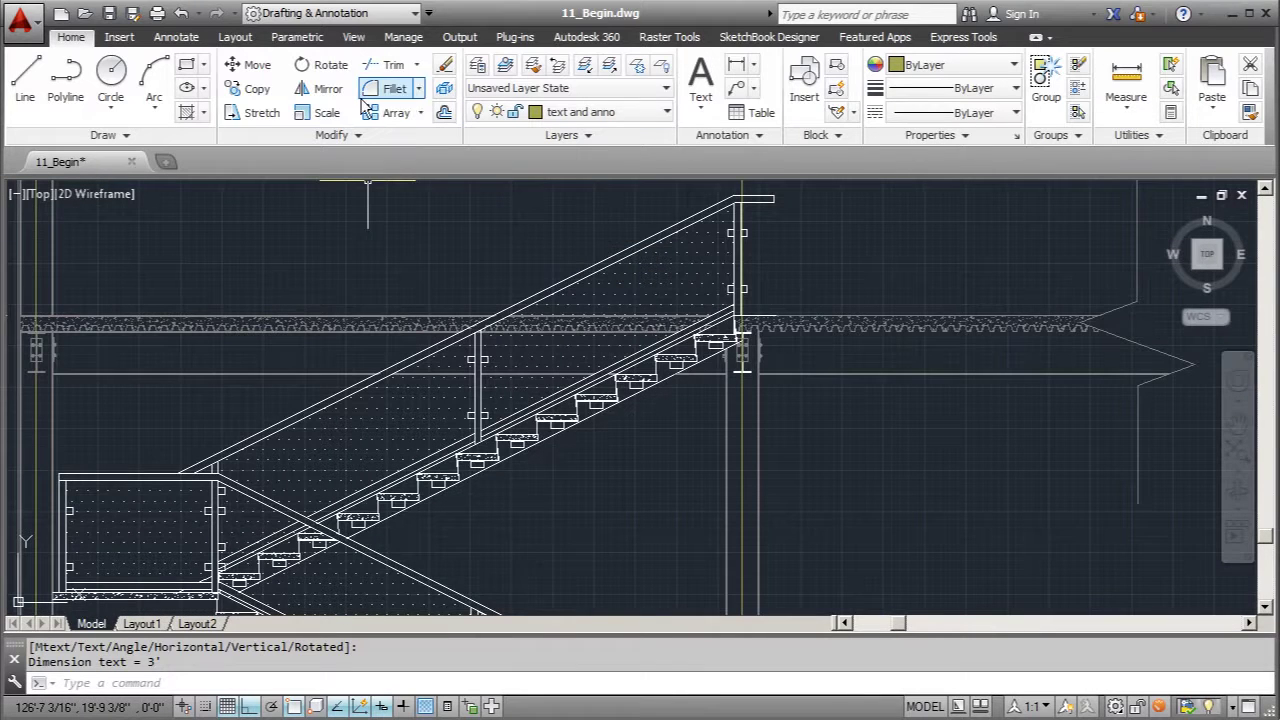
Draw a vertical line from an upper-flight tread nosing up past the top edge of the upper handrail.
left_click(25, 80)
scroll(486, 428, "up", 4)
scroll(528, 423, "down", 4)
scroll(615, 400, "up", 5)
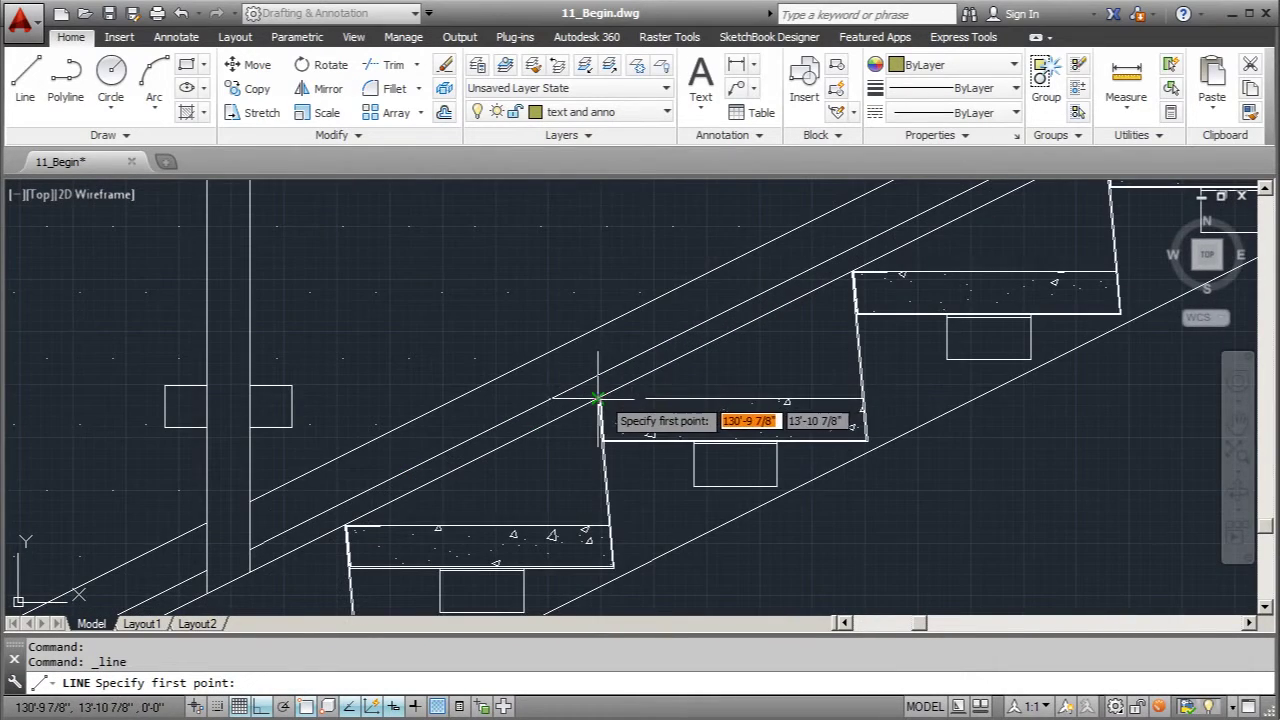
left_click(614, 400)
scroll(614, 400, "down", 5)
key("Escape")
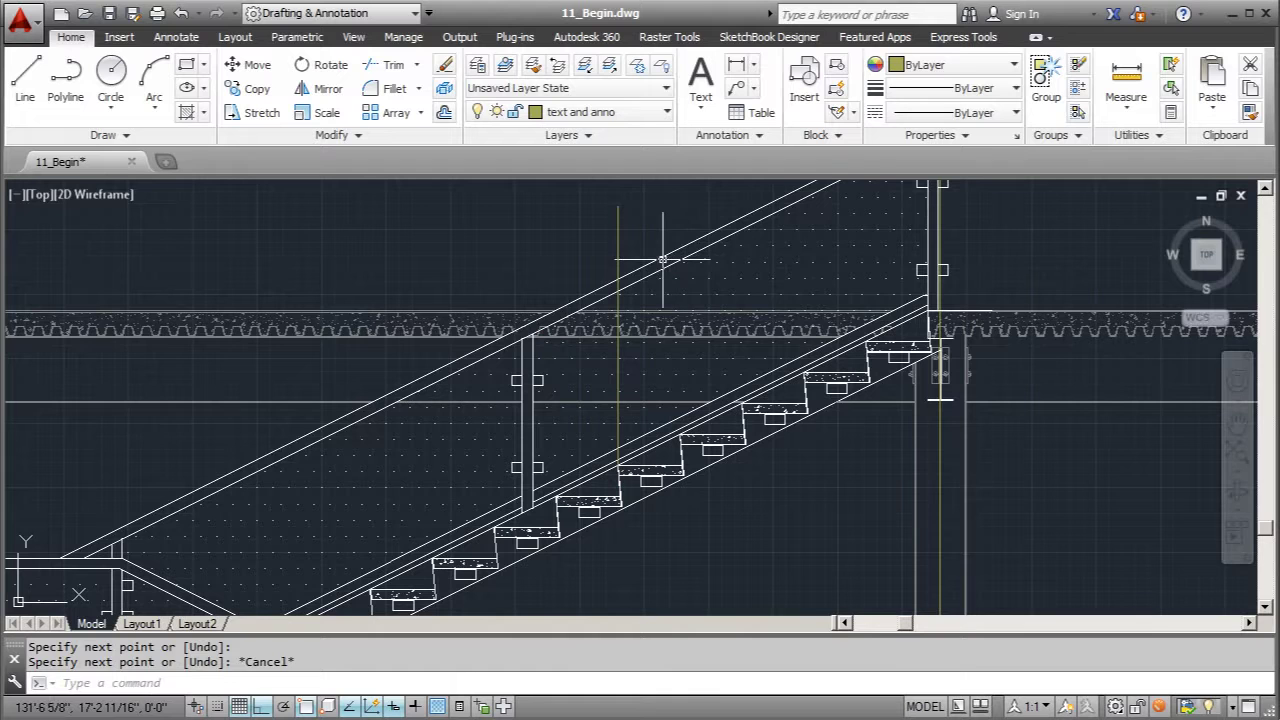
Trim the part of the vertical line above the upper handrail, using the handrail's top edge as the cutting boundary.
left_click(655, 260)
key("Return")
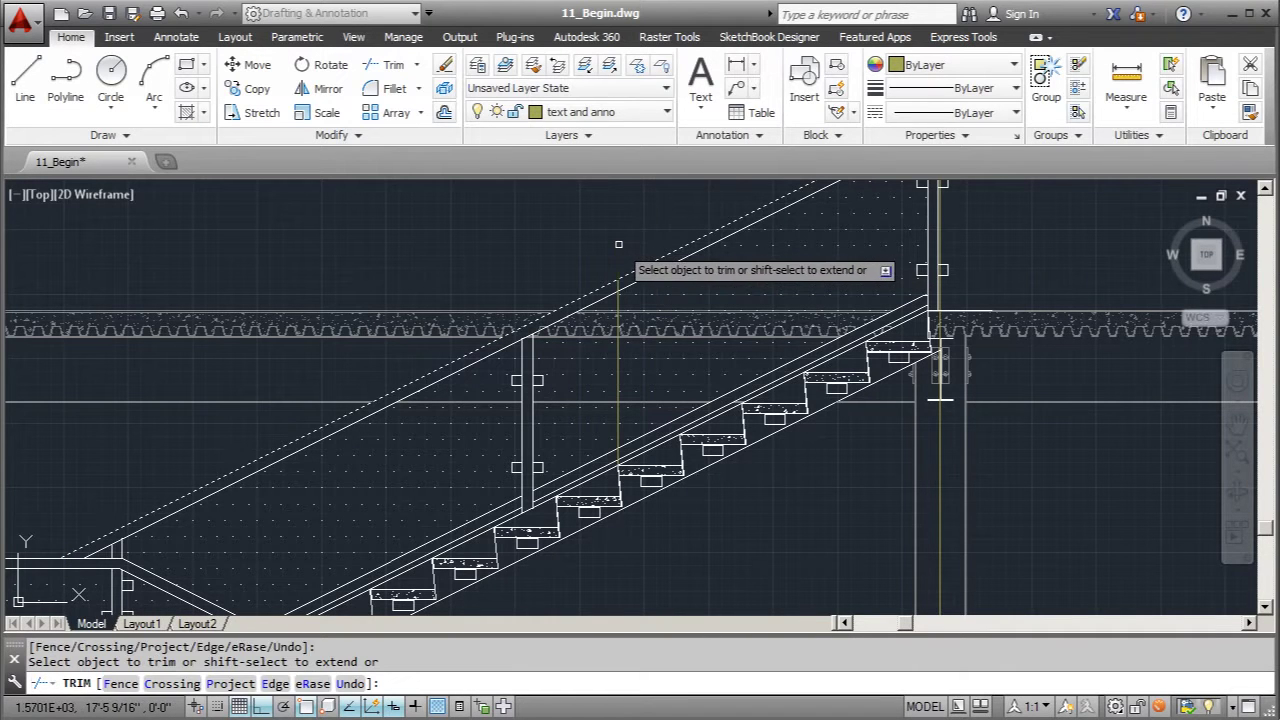
key("Escape")
Add a vertical linear dimension for the upper handrail's height between its top edge and the tread nosing, placed along the helper line.
left_click(736, 64)
left_click(618, 280)
scroll(605, 480, "up", 5)
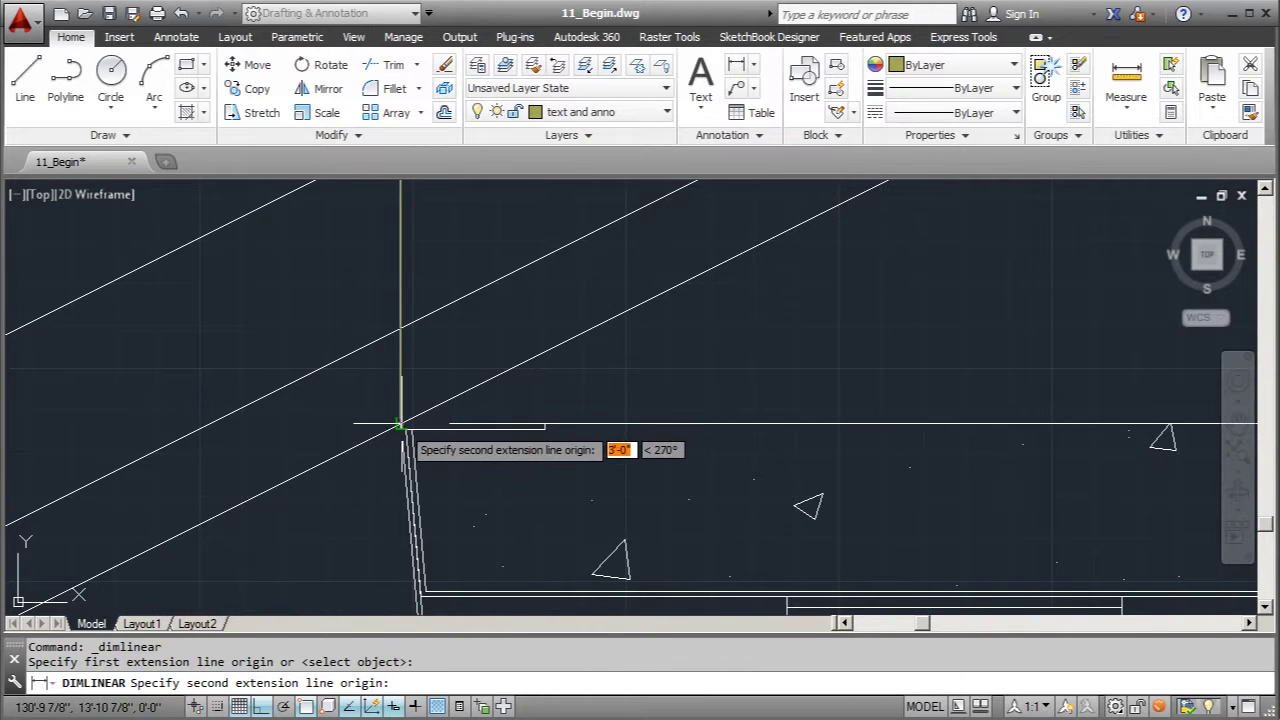
left_click(403, 424)
scroll(403, 426, "down", 5)
left_click(410, 407)
Add a horizontal linear dimension above the upper handrail's level extension, from its bend to its free end.
scroll(527, 300, "down", 5)
scroll(527, 300, "up", 3)
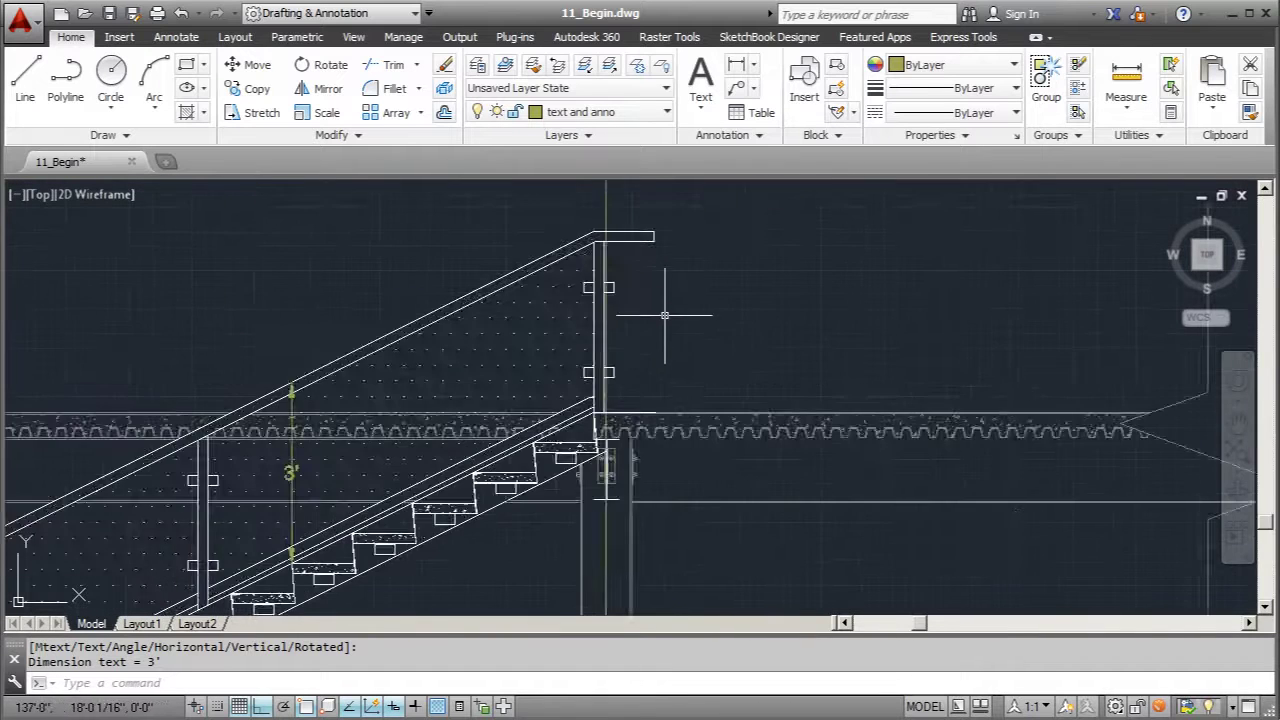
left_click(736, 64)
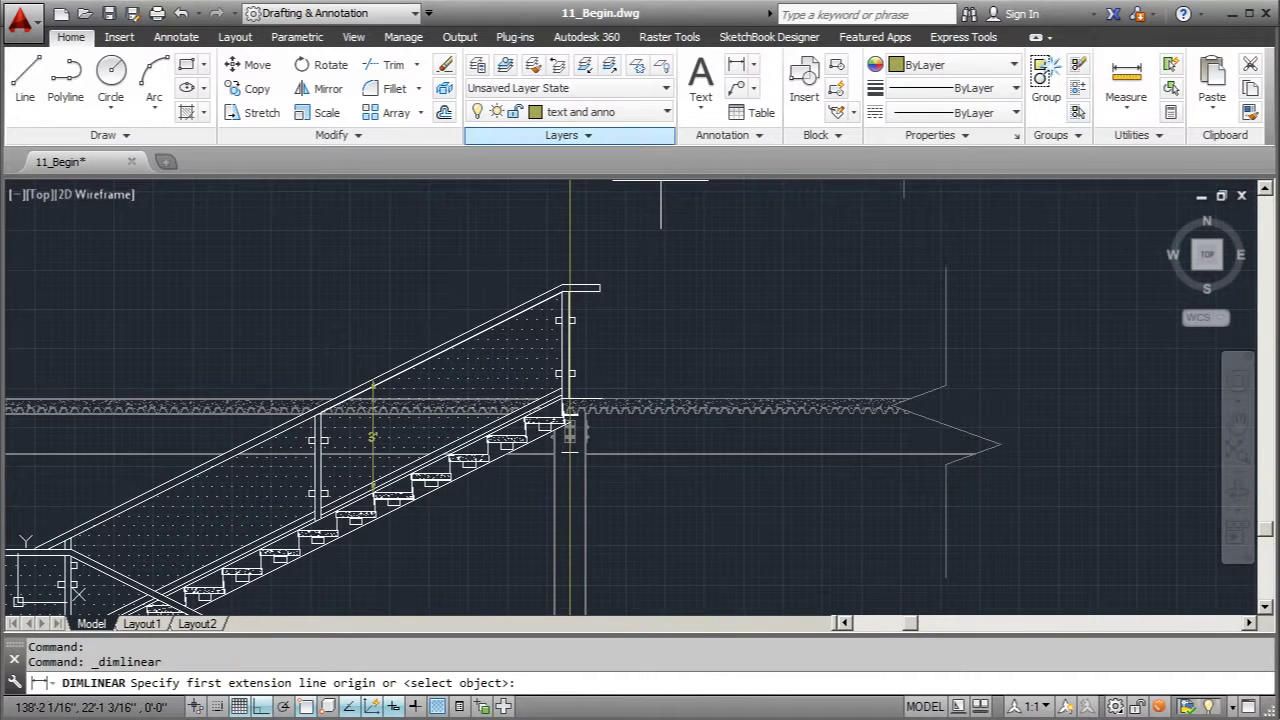
scroll(644, 234, "up", 4)
left_click(431, 368)
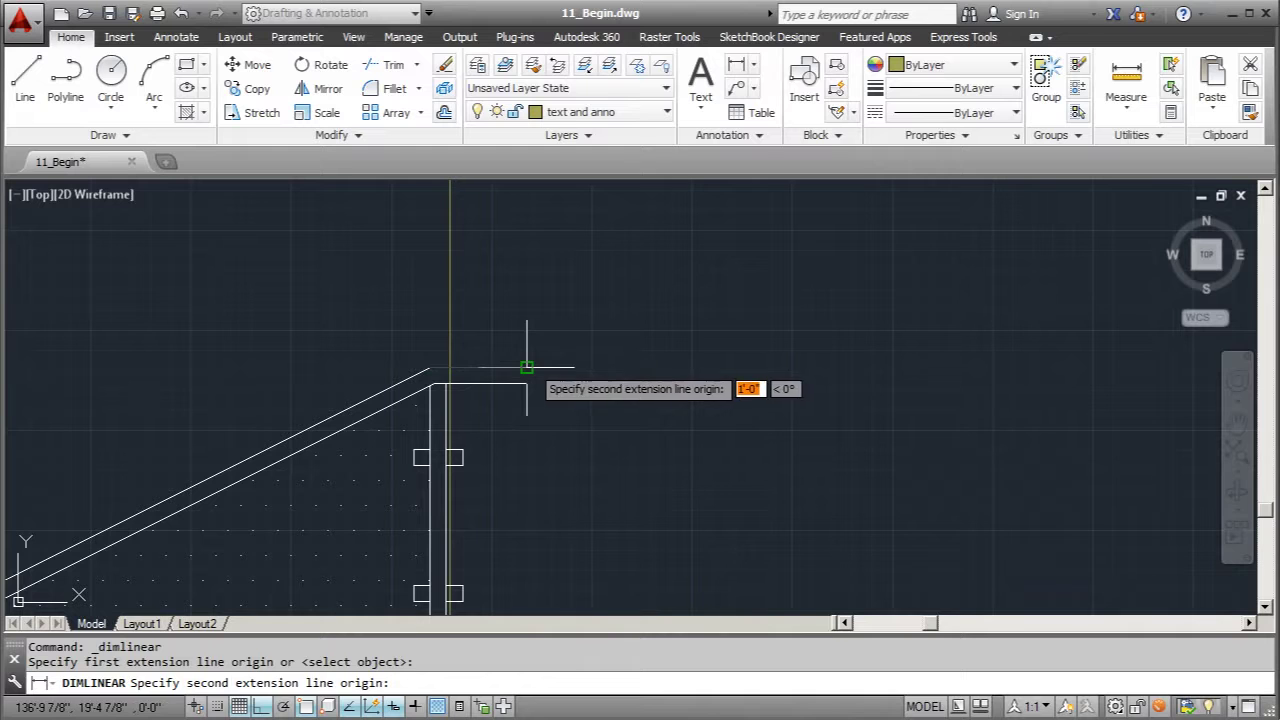
left_click(527, 370)
left_click(527, 278)
Add a vertical linear dimension across the thickness of the upper handrail's level extension, just beyond its free end.
right_click(632, 302)
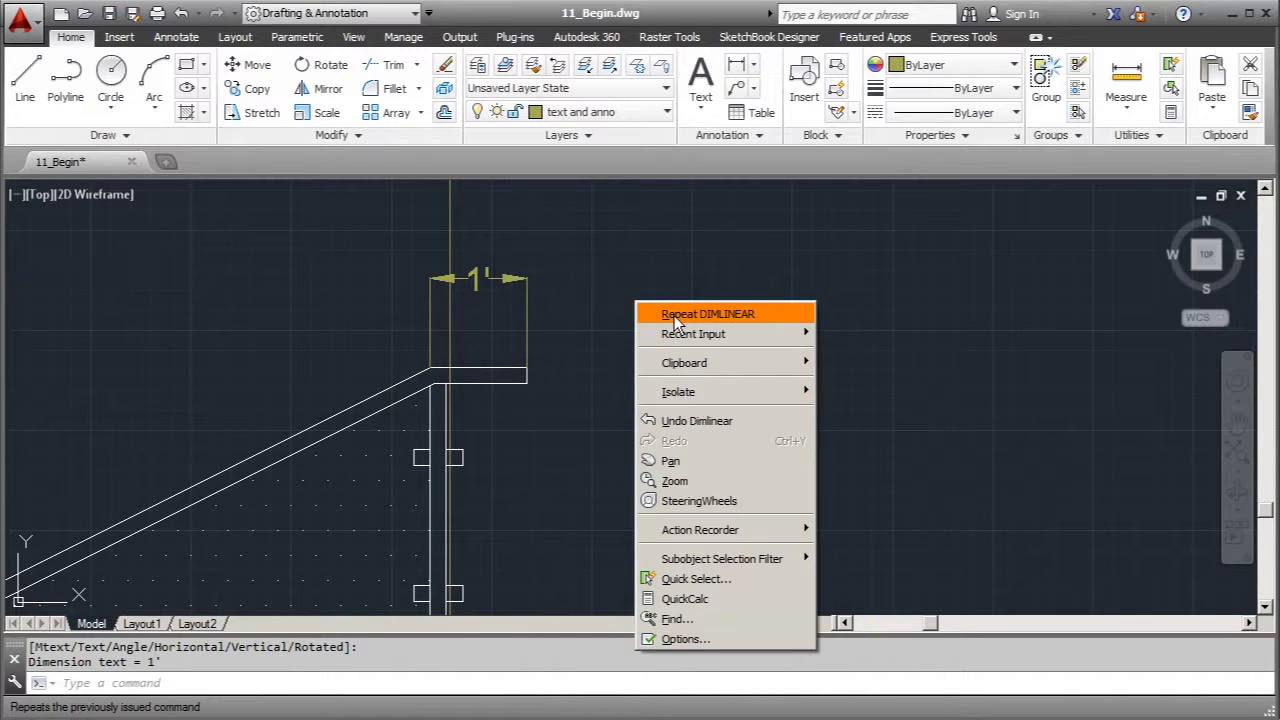
left_click(682, 311)
left_click(527, 368)
left_click(527, 384)
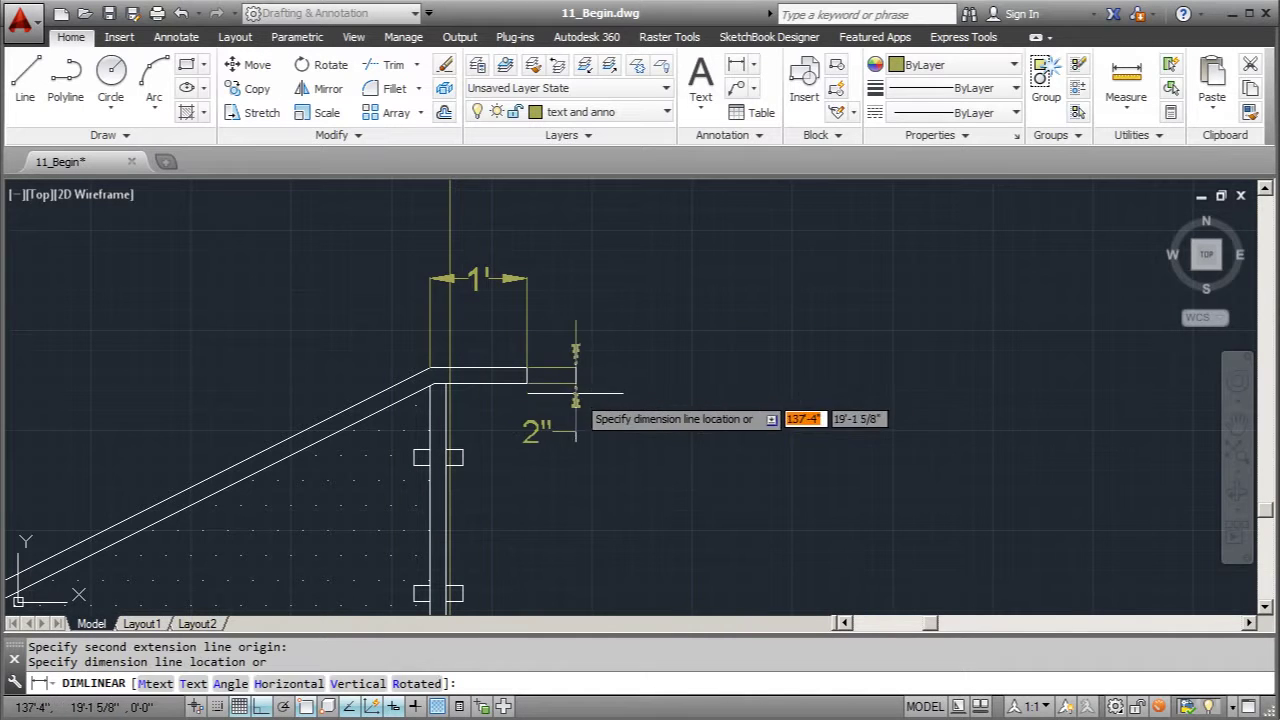
left_click(575, 396)
Add a horizontal linear dimension above the lower handrail's end, from its free upper corner to the glass-side edge line of the end post.
scroll(562, 270, "down", 6)
scroll(580, 434, "up", 6)
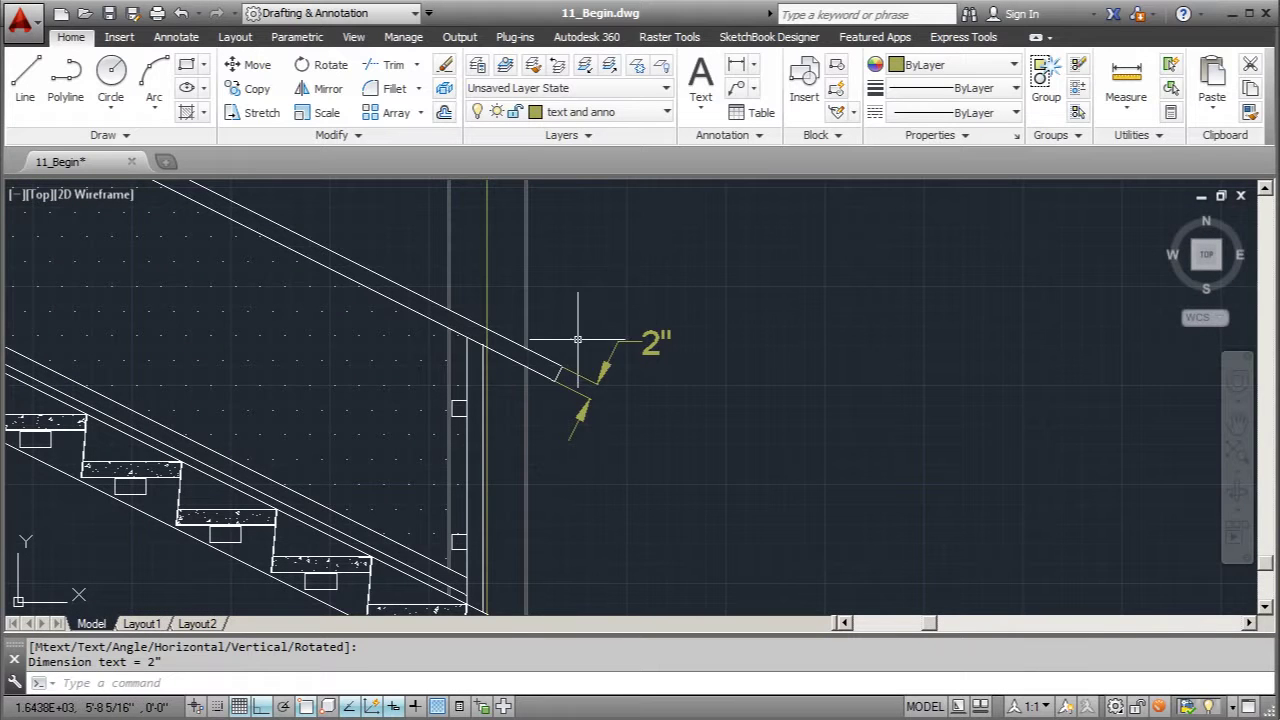
scroll(742, 224, "down", 1)
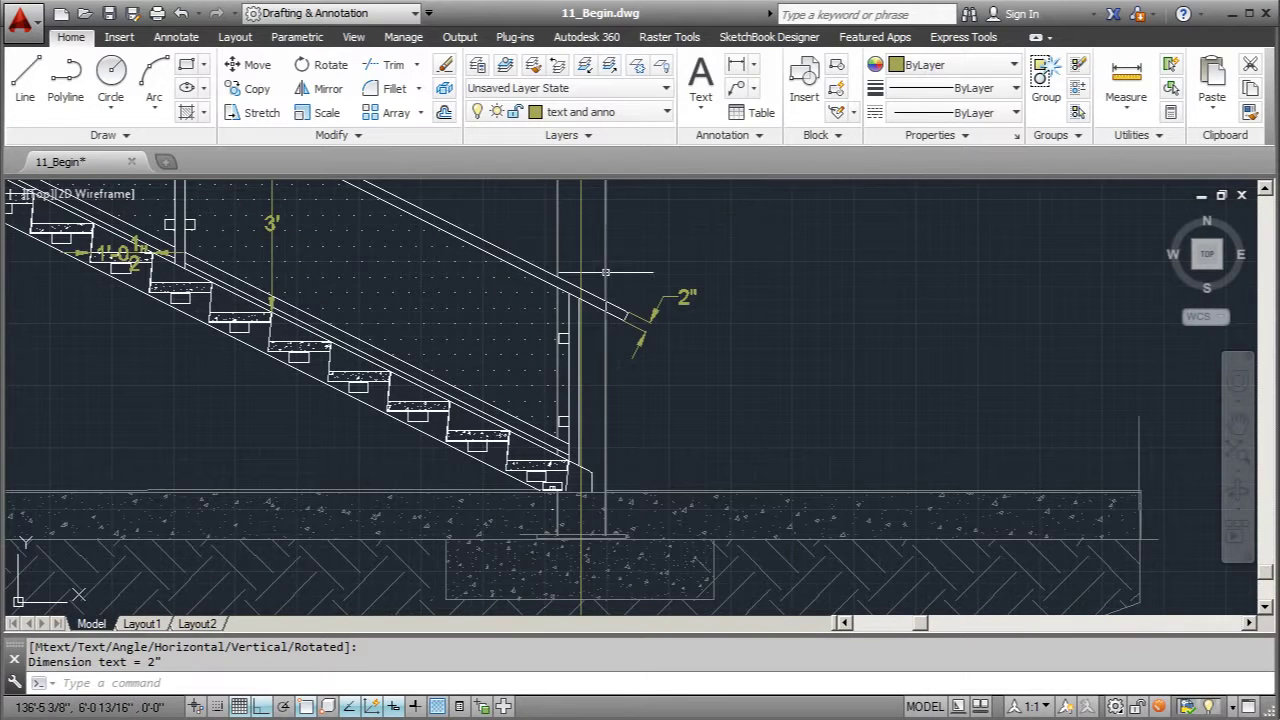
scroll(597, 344, "up", 3)
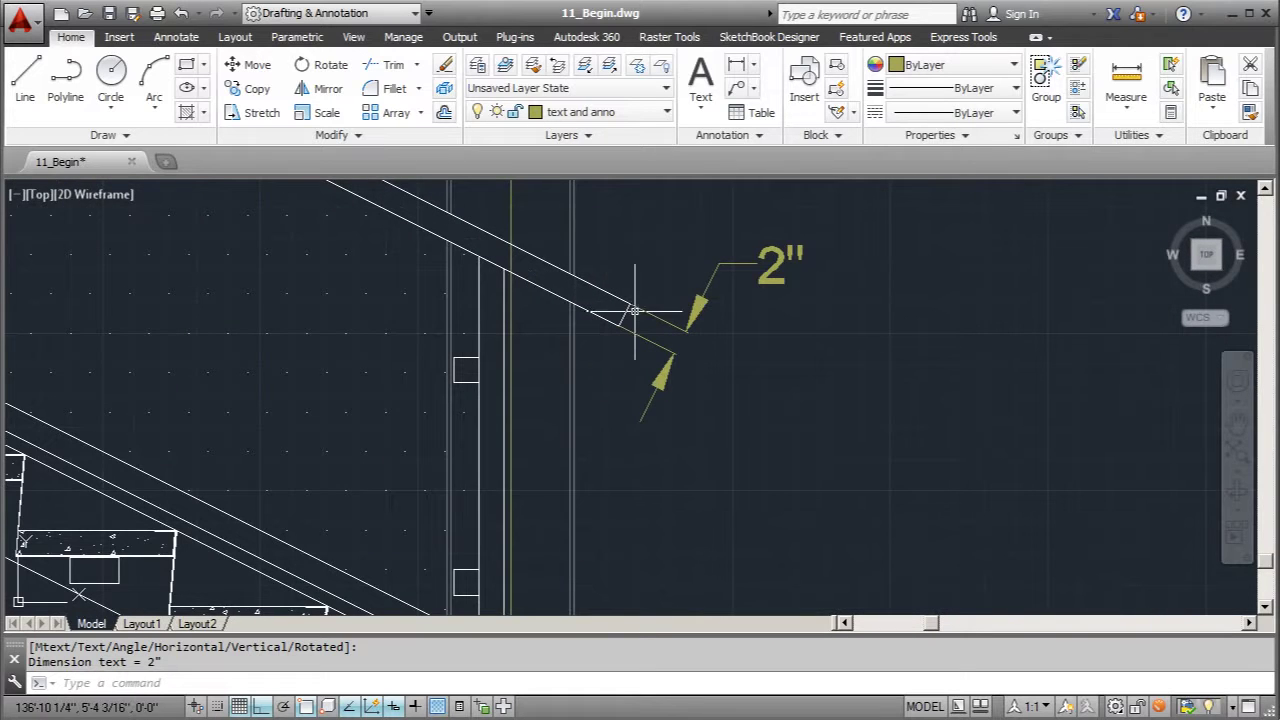
scroll(630, 305, "down", 4)
scroll(600, 307, "up", 3)
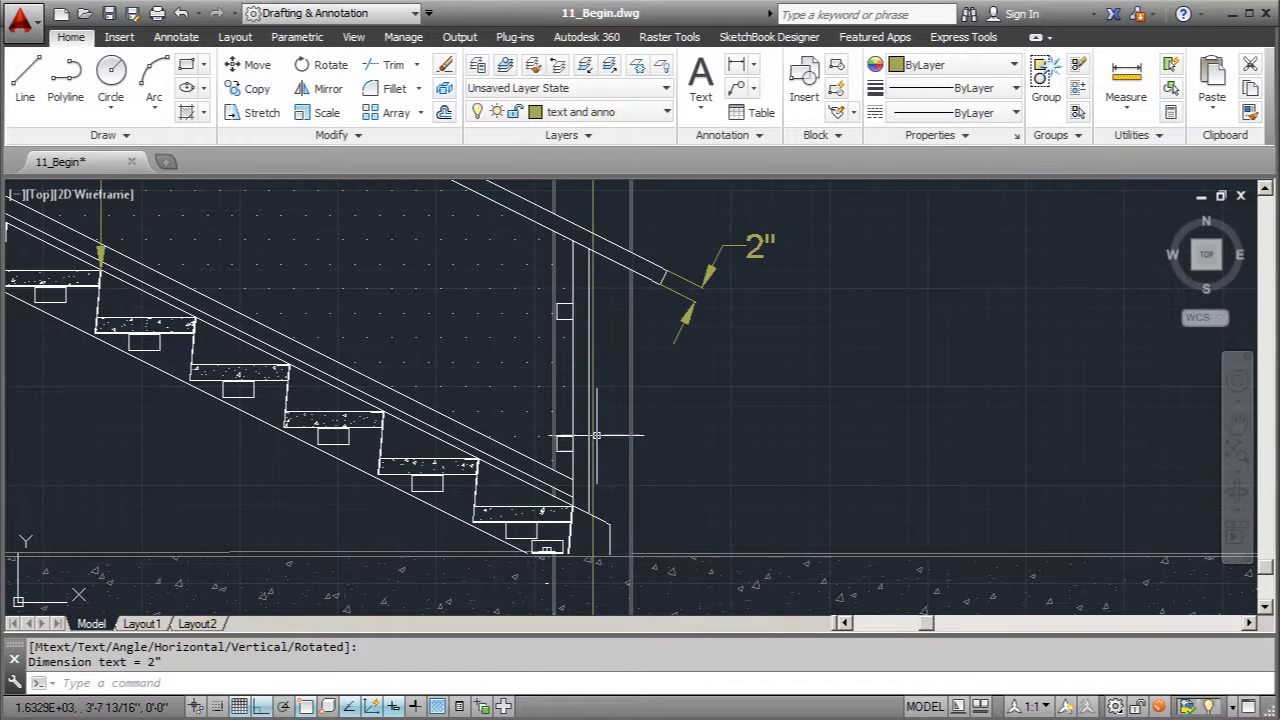
scroll(581, 523, "up", 2)
scroll(565, 543, "down", 2)
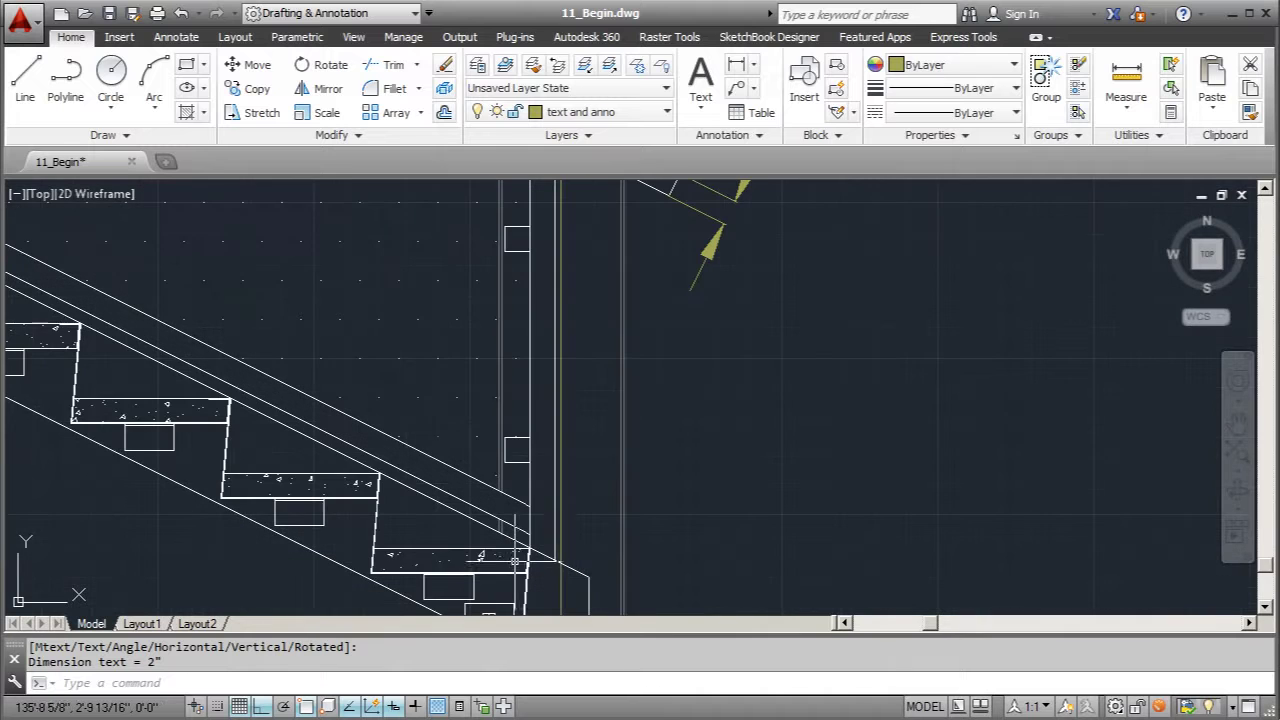
scroll(544, 560, "down", 3)
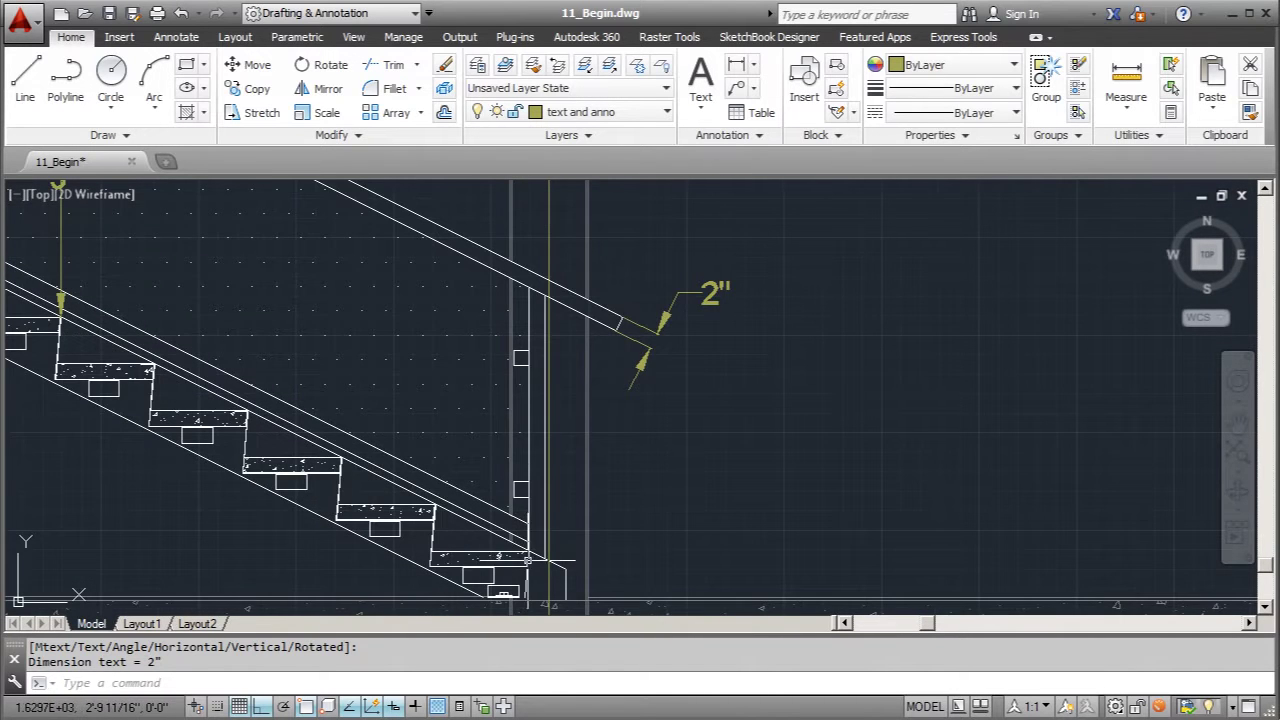
scroll(535, 556, "up", 3)
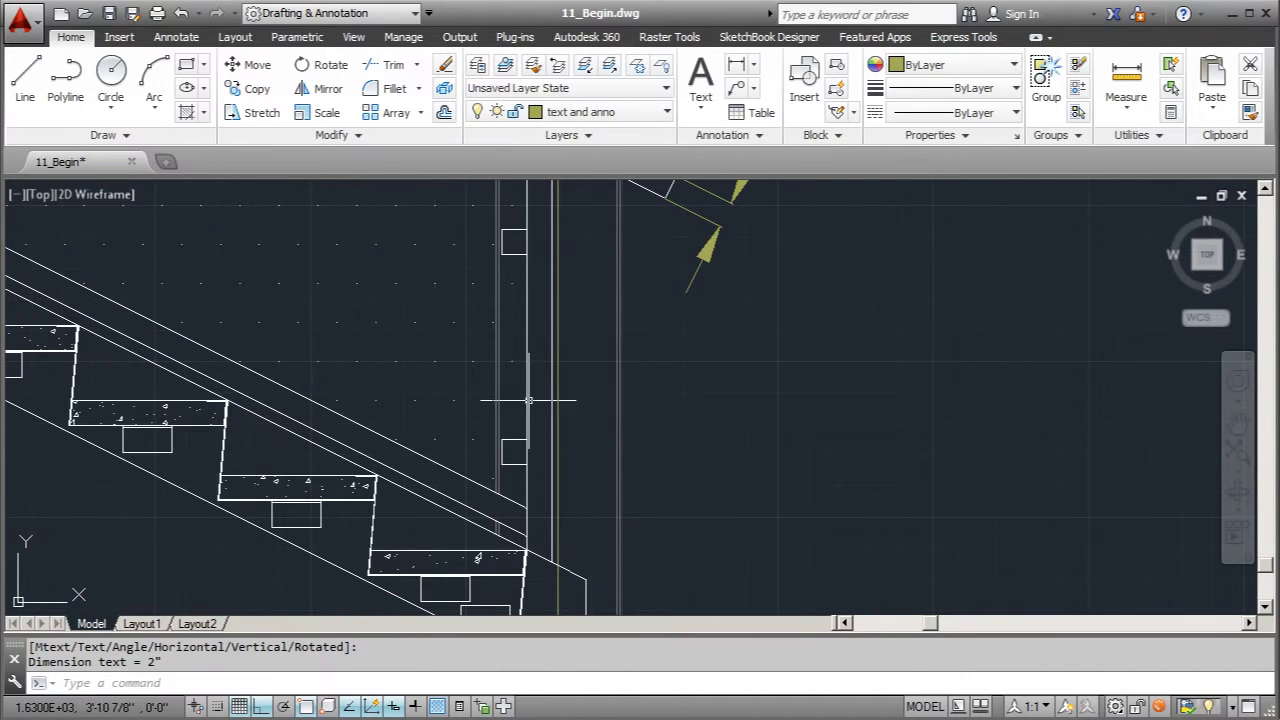
scroll(566, 564, "down", 2)
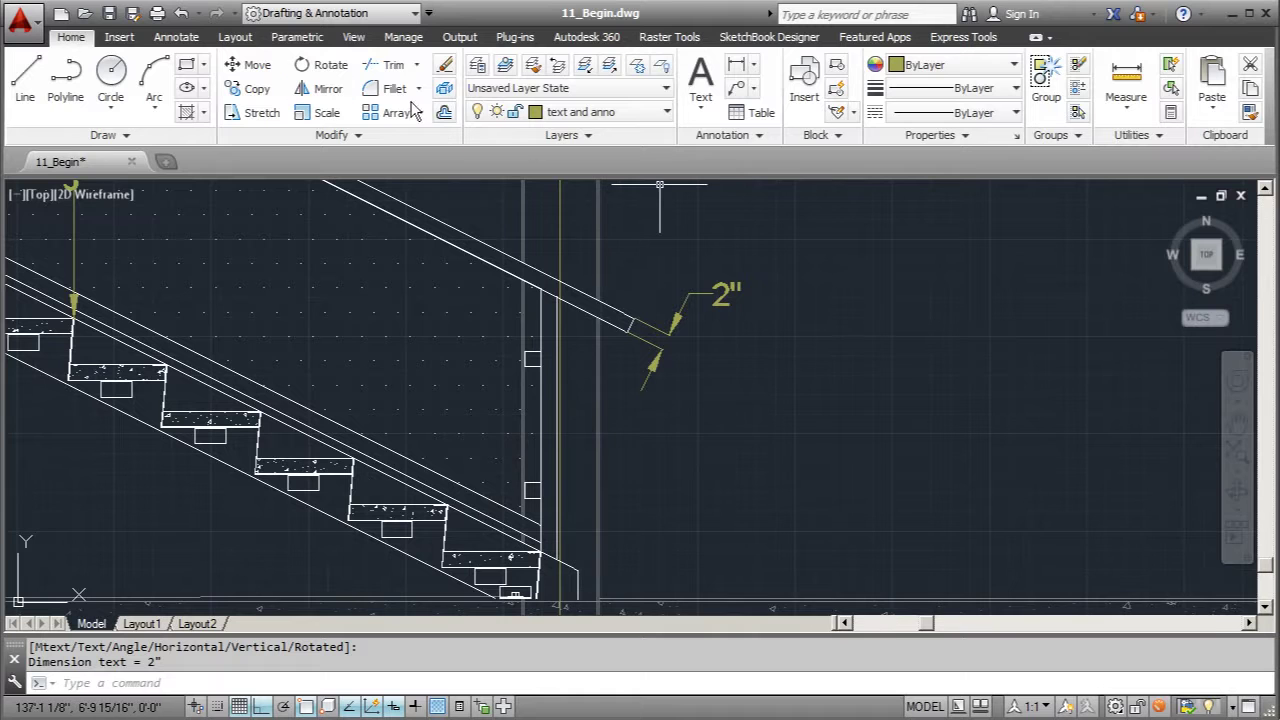
left_click(738, 70)
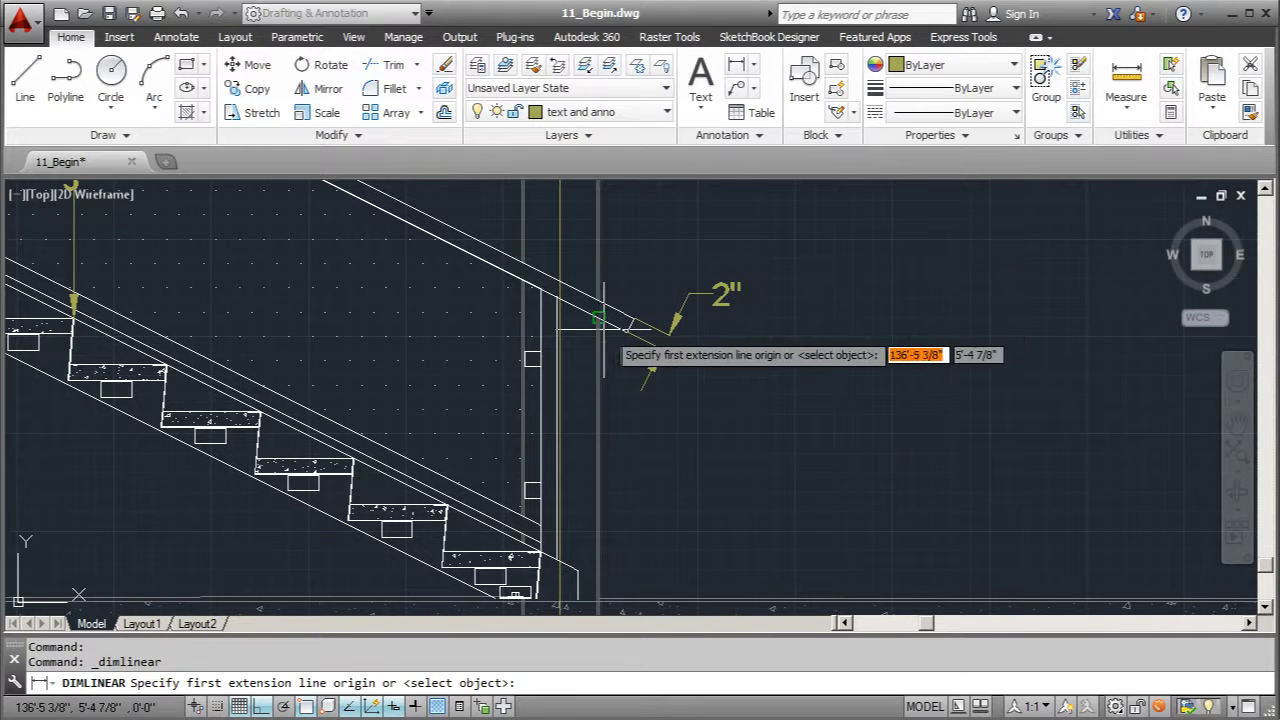
left_click(631, 318)
scroll(556, 320, "up", 2)
scroll(540, 320, "up", 2)
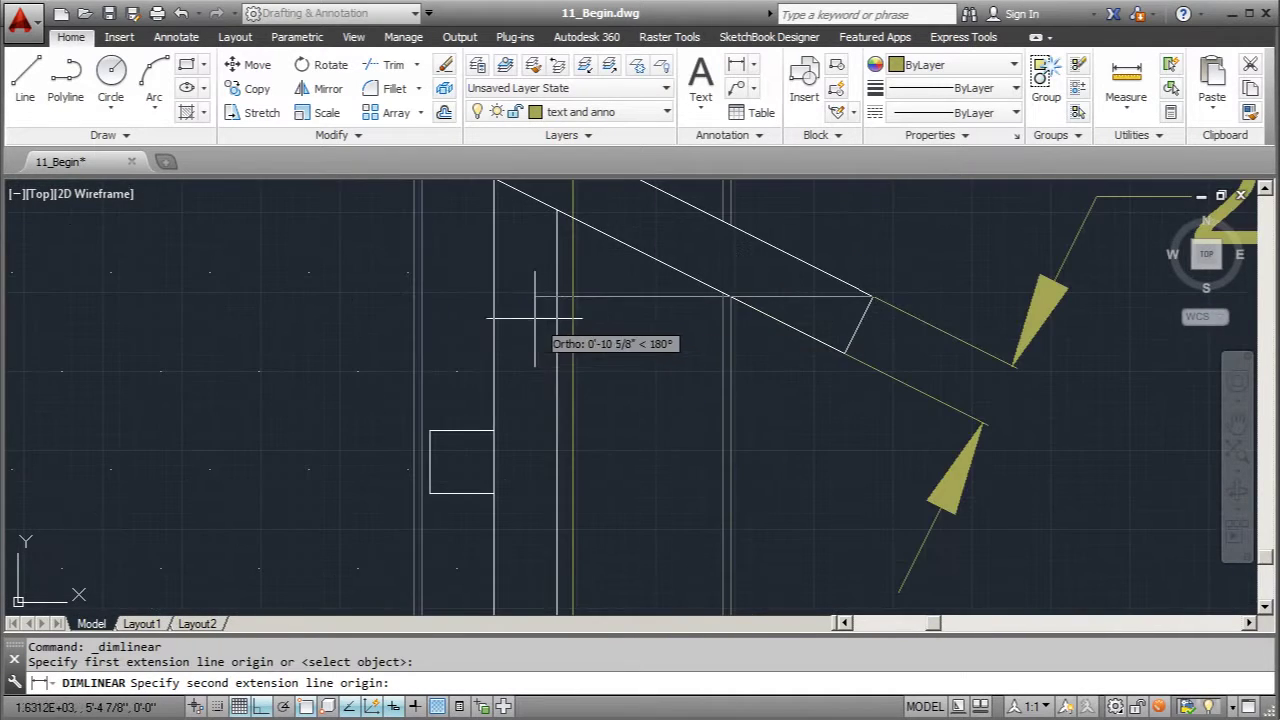
left_click(493, 300)
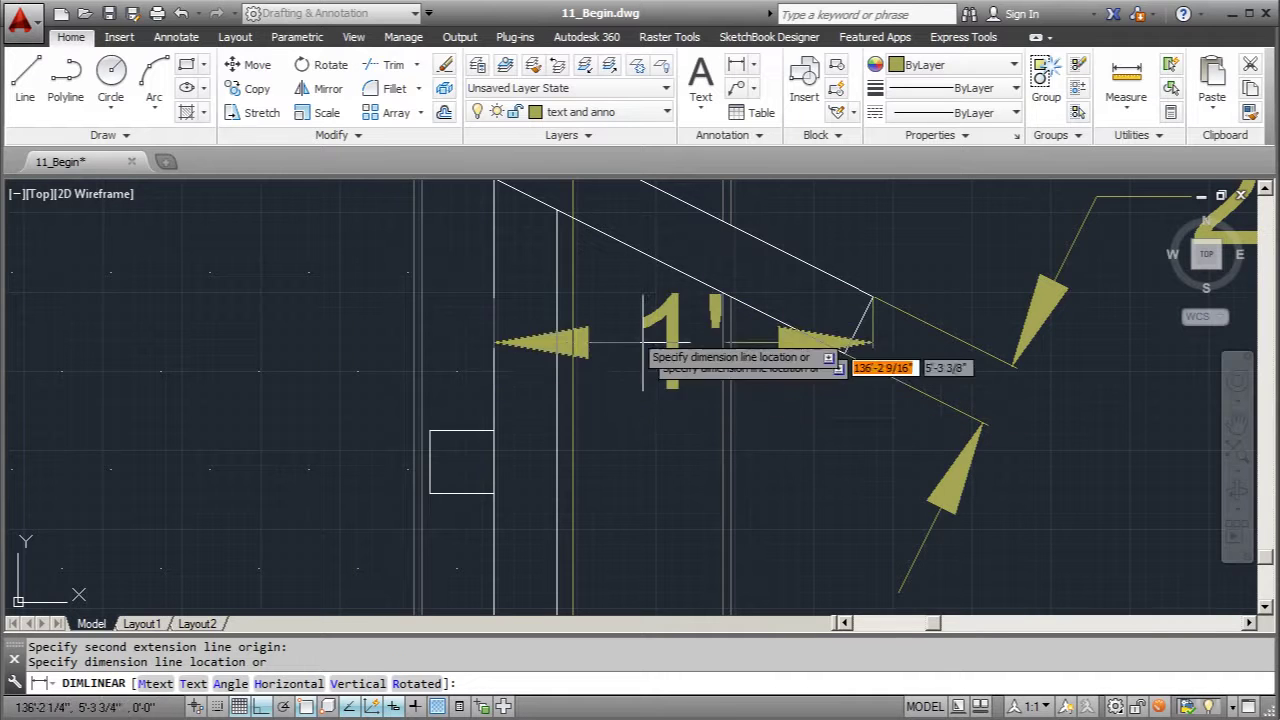
scroll(555, 344, "down", 2)
scroll(648, 308, "down", 2)
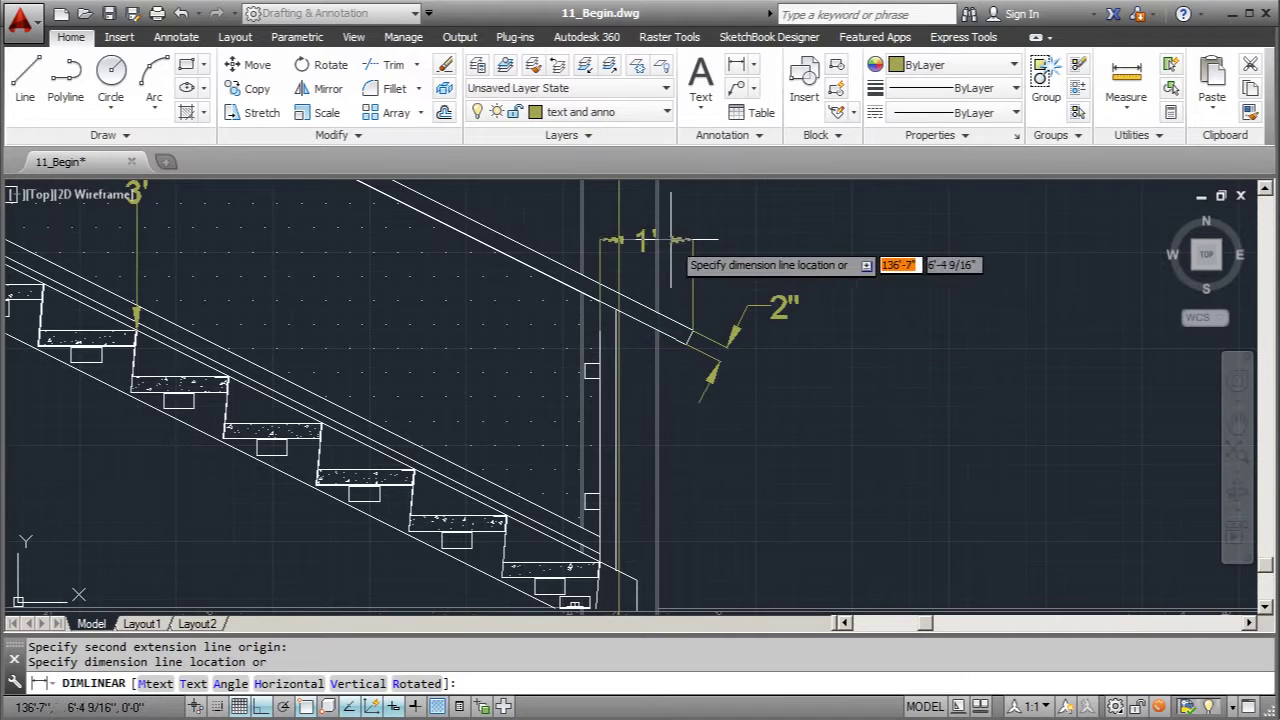
left_click(676, 237)
scroll(710, 466, "down", 3)
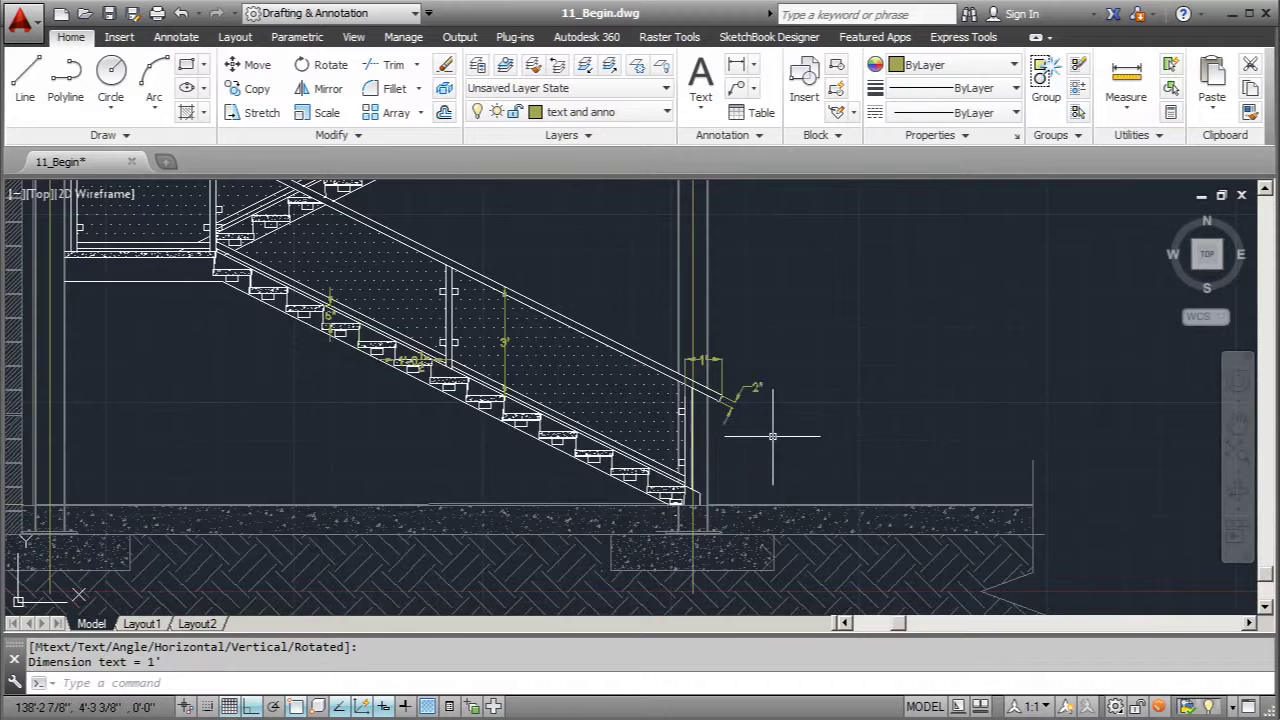
Add a horizontal linear dimension from the landing's stair-side edge to the far face of the column beside the brick wall, just above the landing surface.
scroll(550, 372, "down", 3)
scroll(569, 428, "up", 5)
scroll(513, 534, "down", 2)
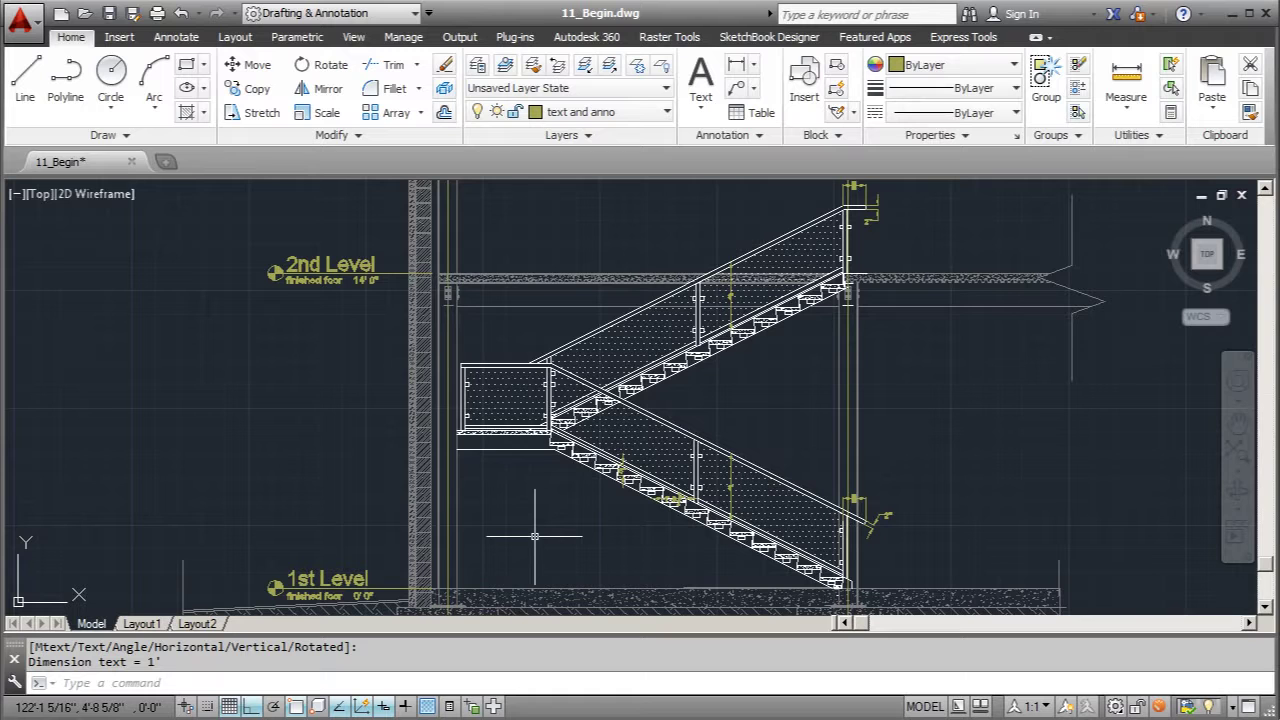
scroll(517, 484, "up", 3)
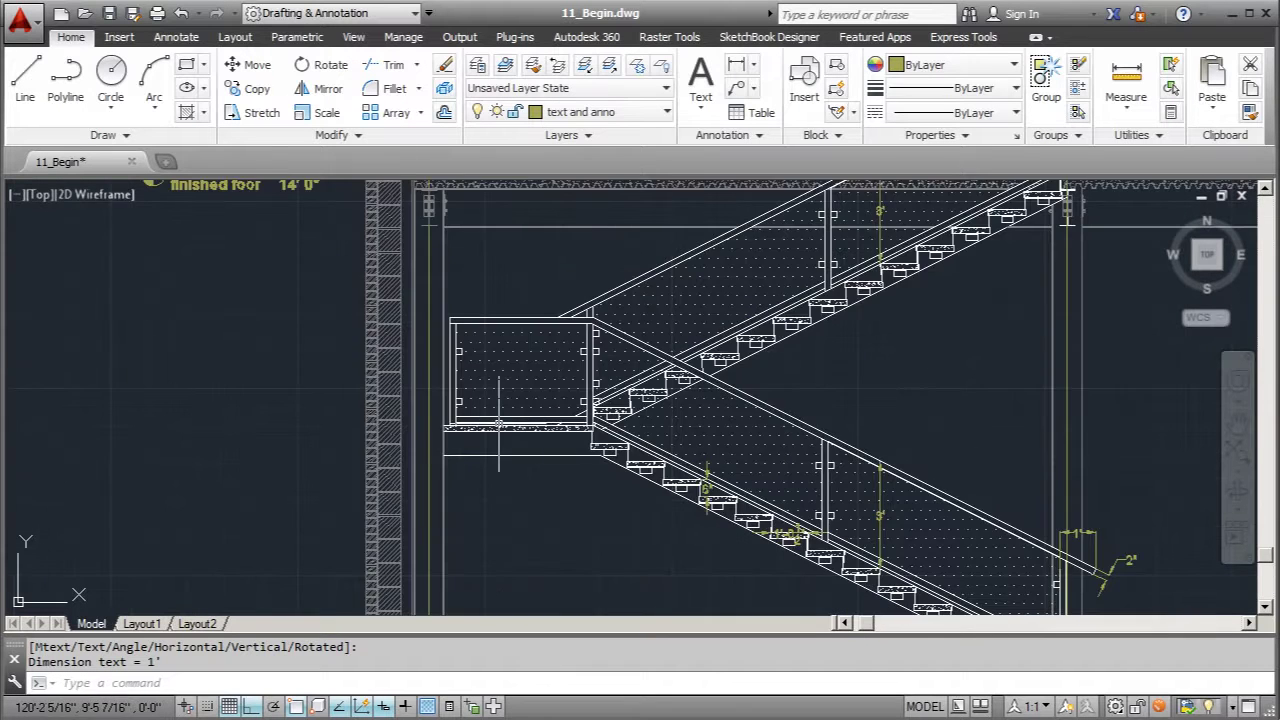
right_click(510, 462)
left_click(580, 475)
scroll(637, 382, "up", 5)
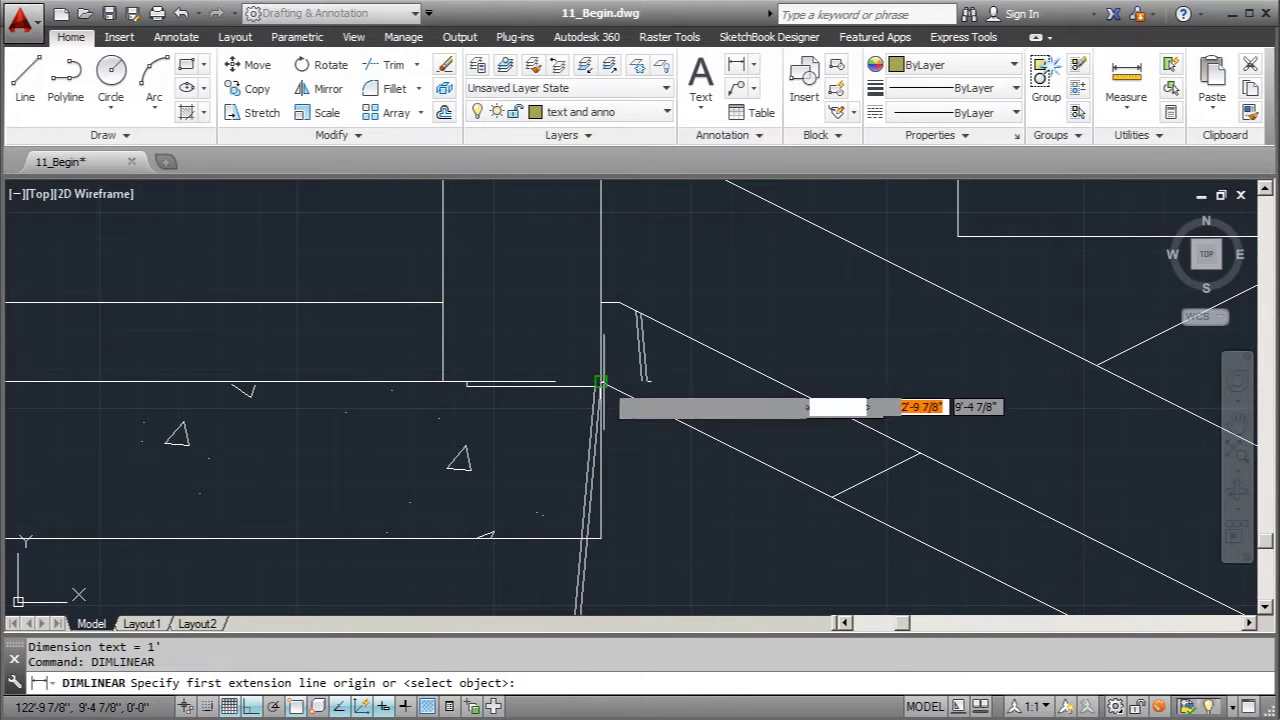
left_click(600, 380)
scroll(818, 420, "down", 3)
scroll(847, 415, "down", 4)
scroll(452, 403, "up", 4)
scroll(748, 438, "down", 2)
scroll(492, 421, "up", 2)
scroll(492, 421, "up", 2)
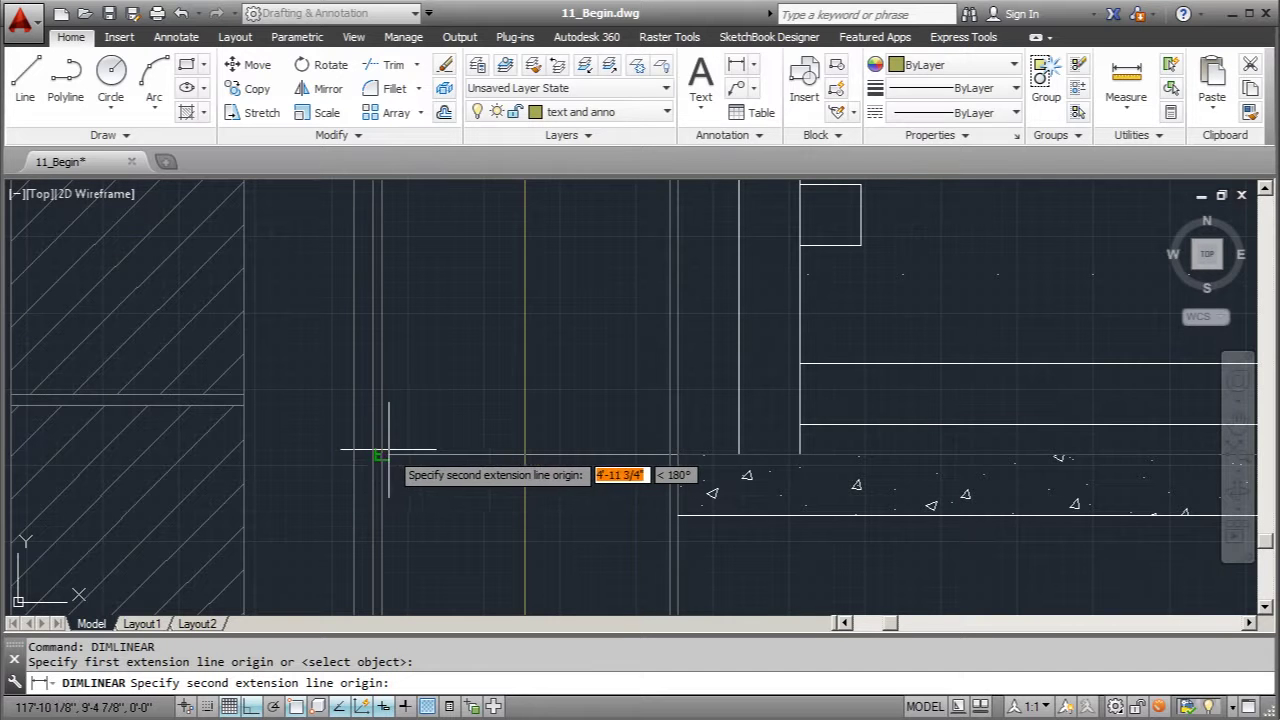
left_click(378, 455)
left_click(386, 443)
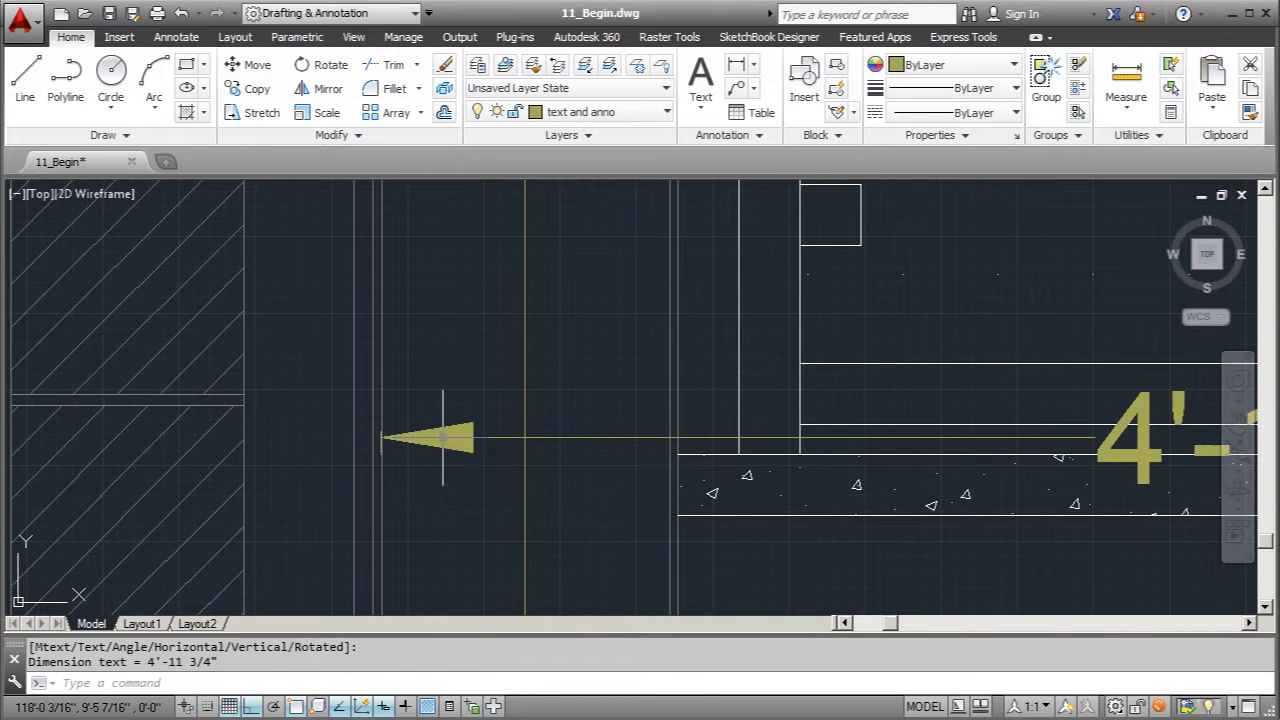
Add a multileader reading "steel tube" with its arrowhead on the lower handrail's upper edge beside the middle post, placing the landing with Ortho off.
scroll(400, 432, "down", 3)
scroll(484, 438, "down", 4)
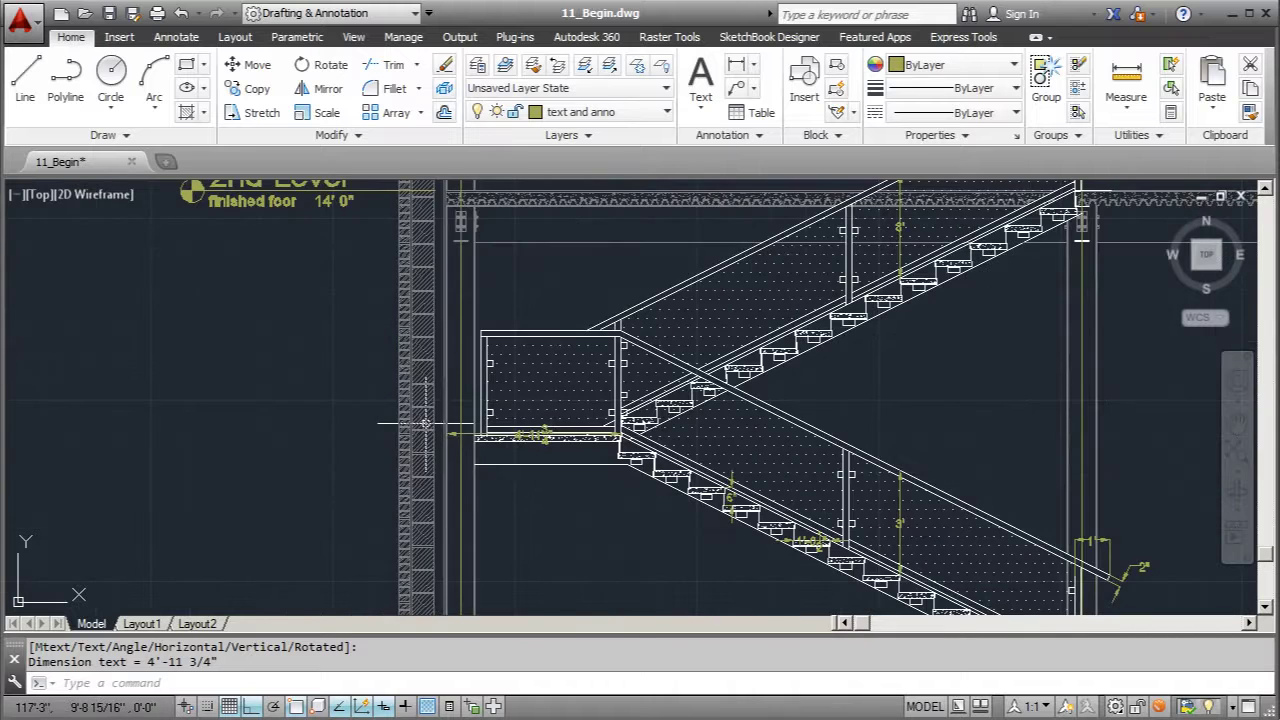
scroll(426, 423, "down", 2)
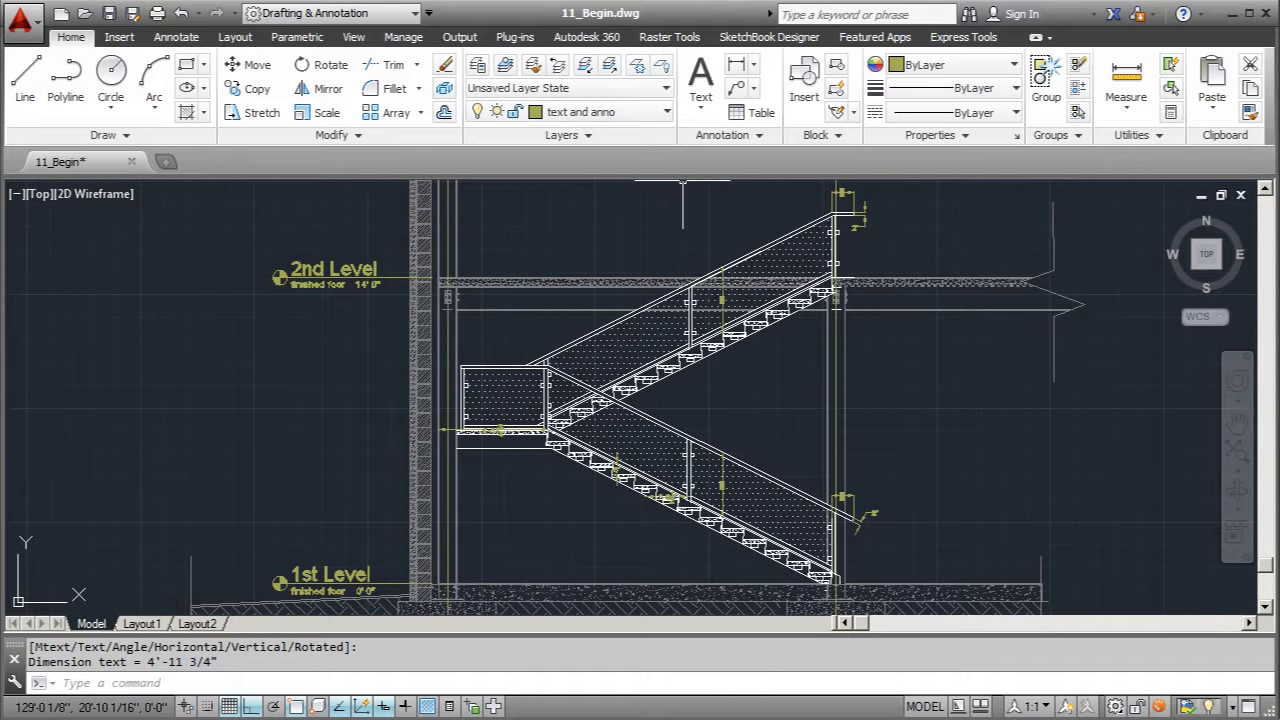
left_click(736, 90)
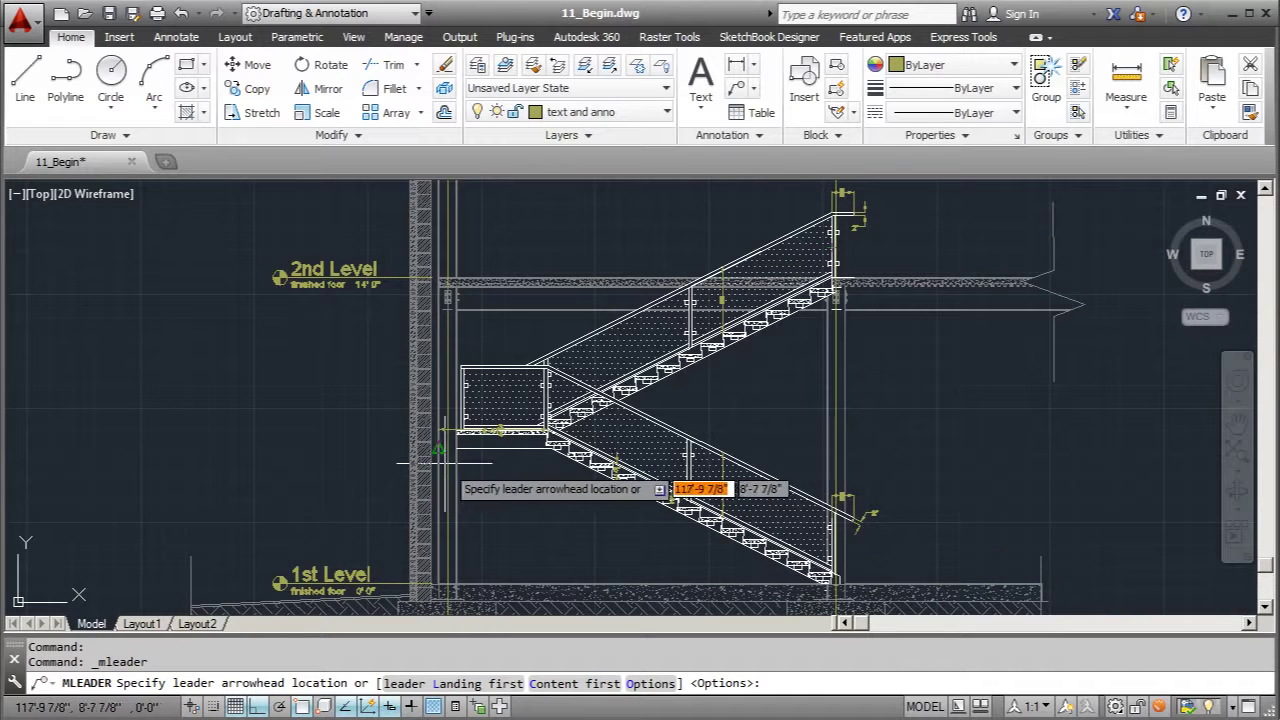
scroll(690, 530, "up", 5)
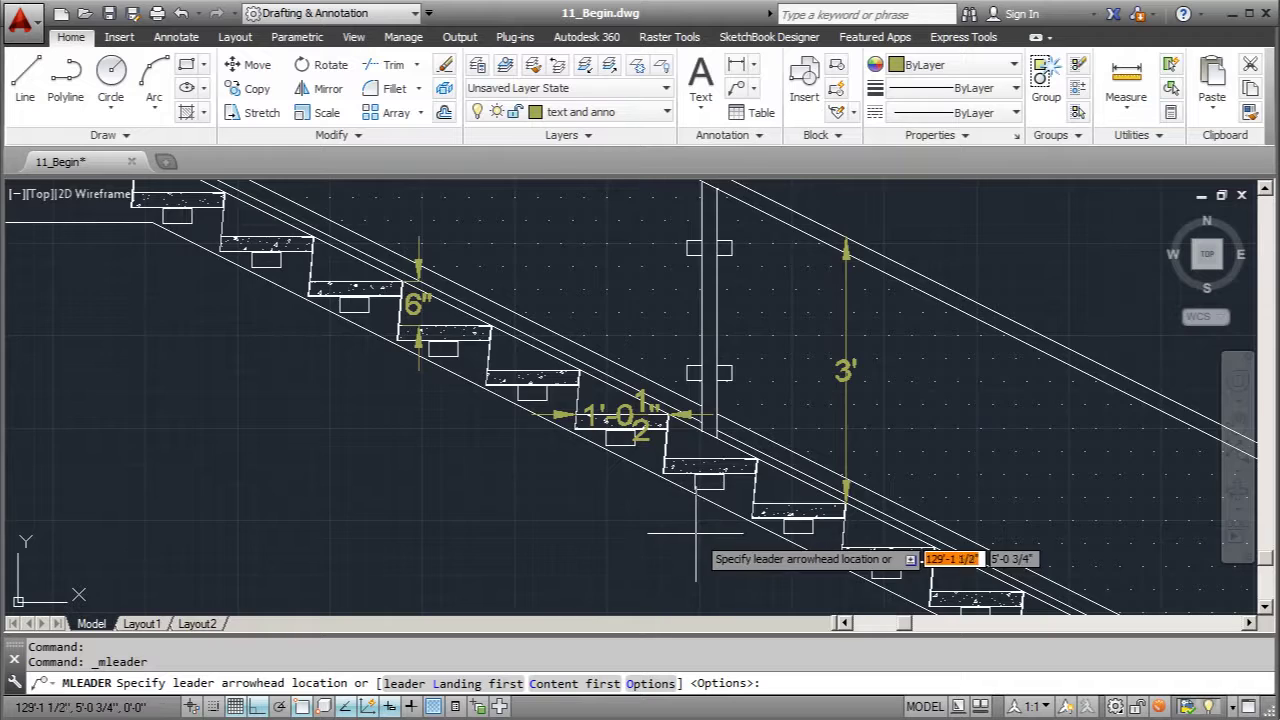
scroll(696, 533, "down", 4)
scroll(556, 400, "down", 1)
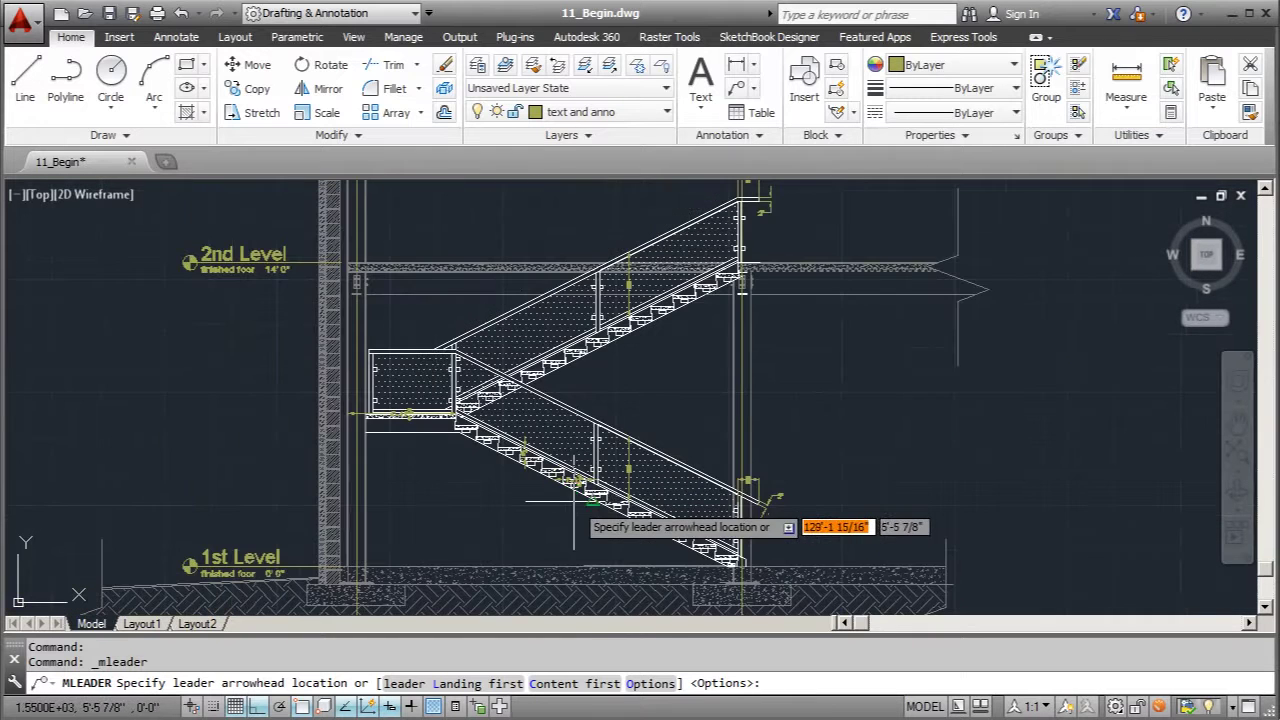
scroll(574, 500, "up", 6)
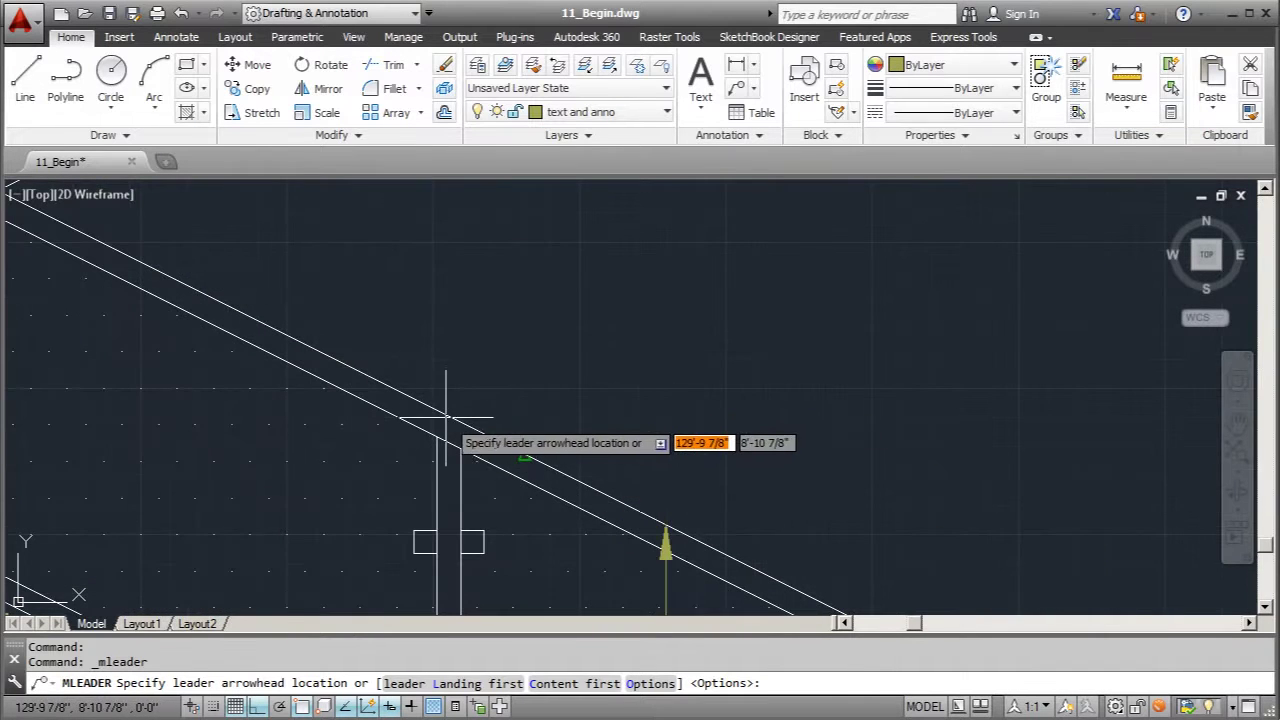
left_click(524, 458)
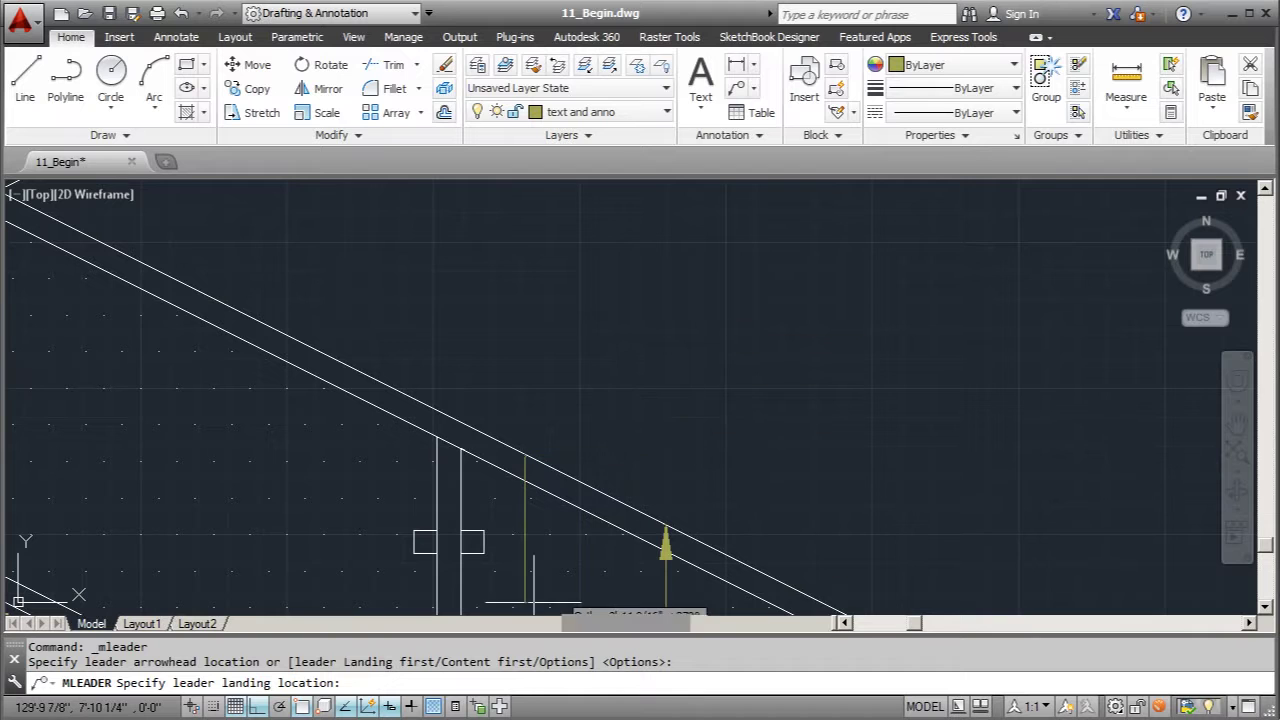
left_click(258, 707)
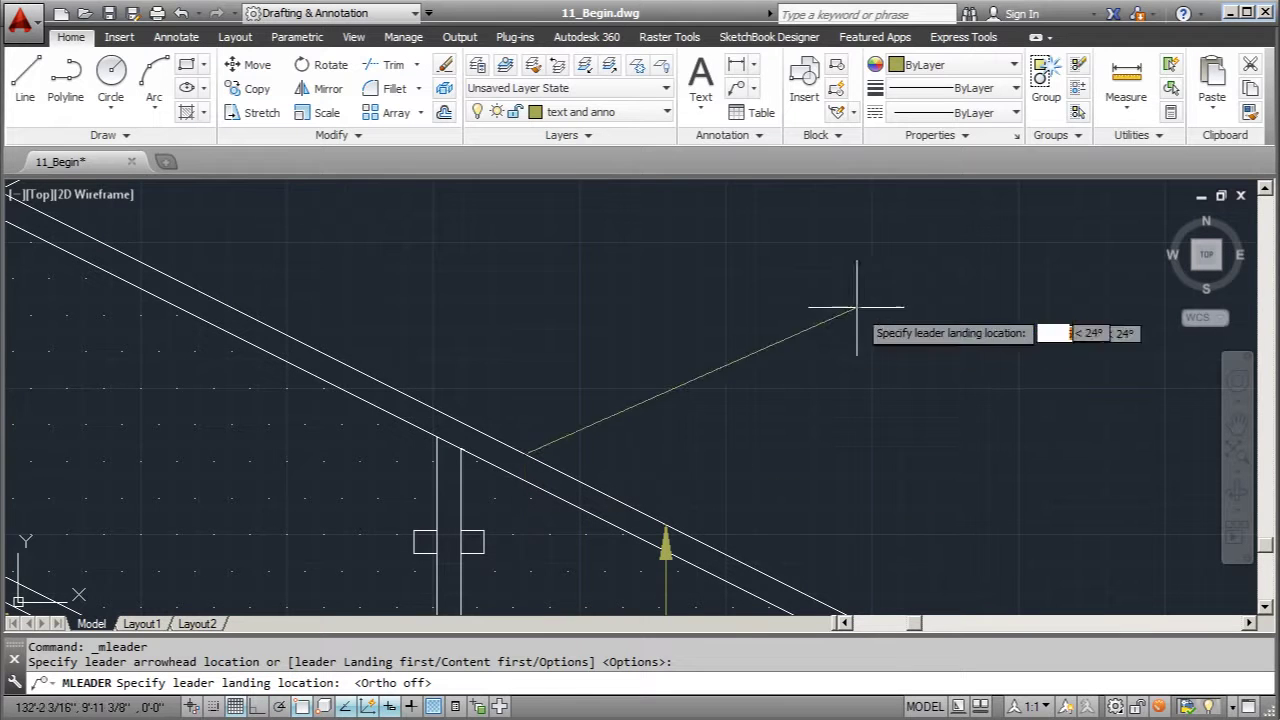
scroll(423, 323, "down", 2)
left_click(572, 316)
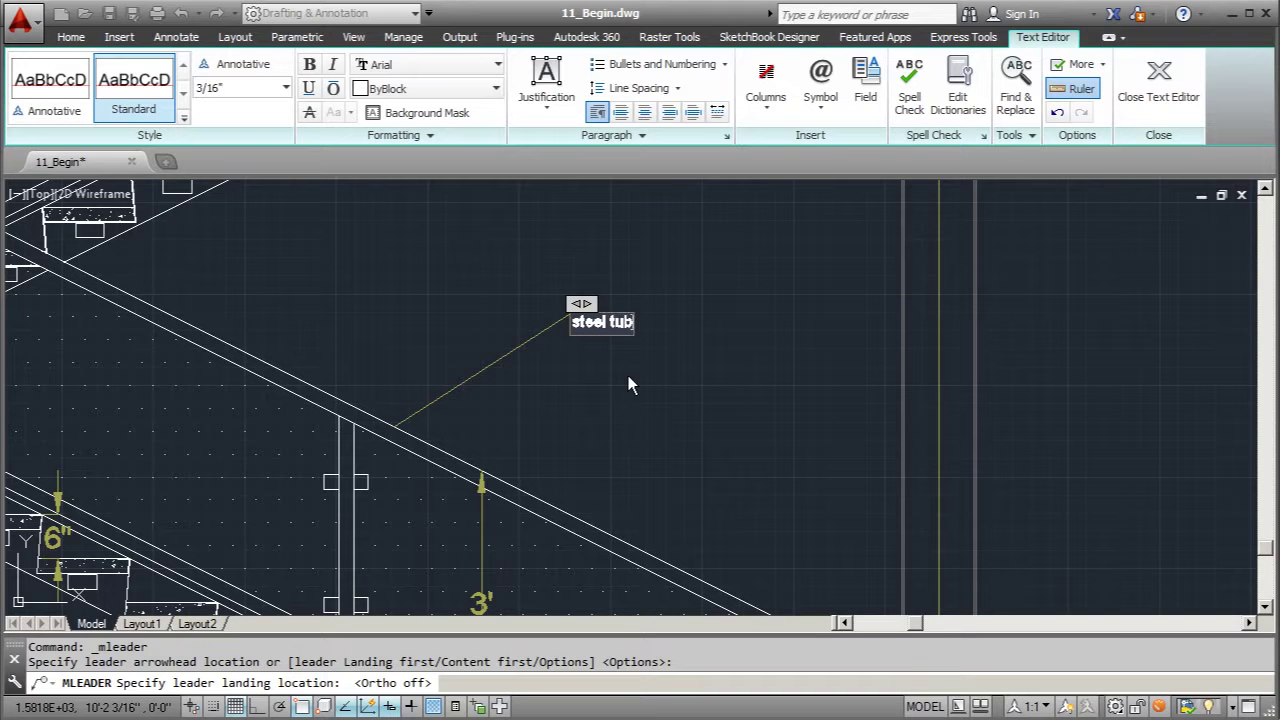
left_click(626, 372)
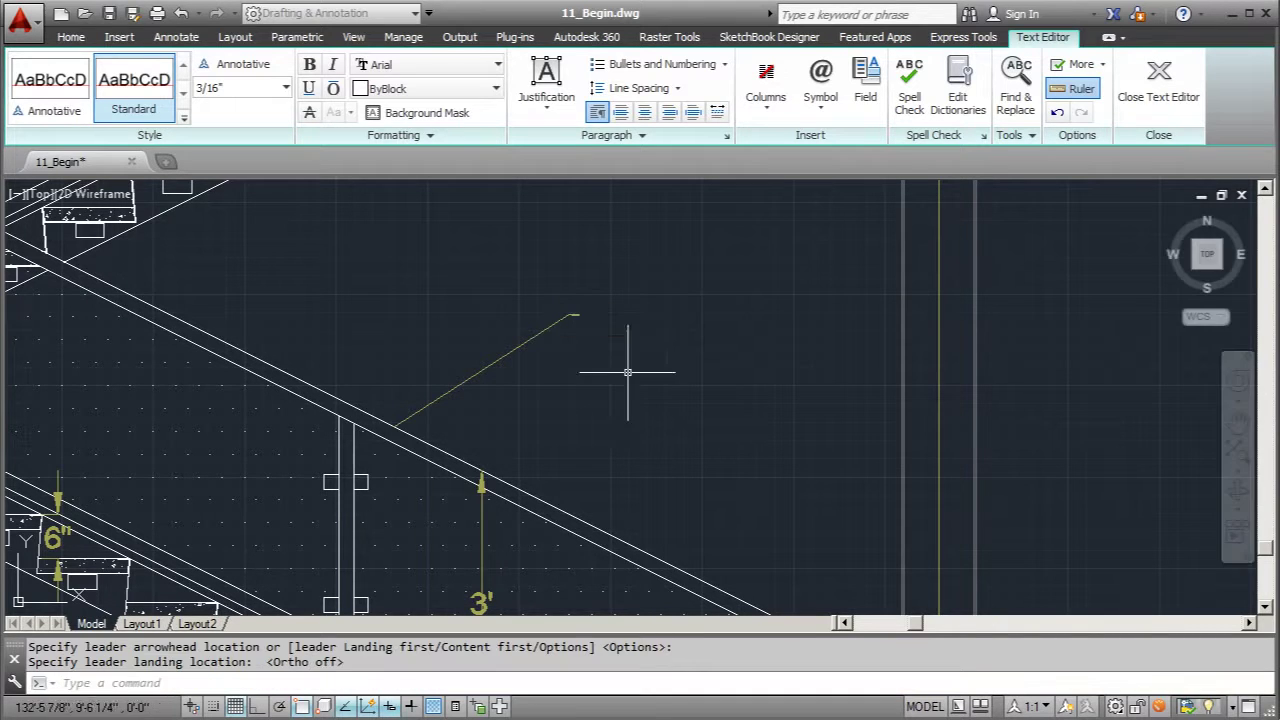
Set the steel tube leader's arrowhead size and text height to 2".
left_click(545, 332)
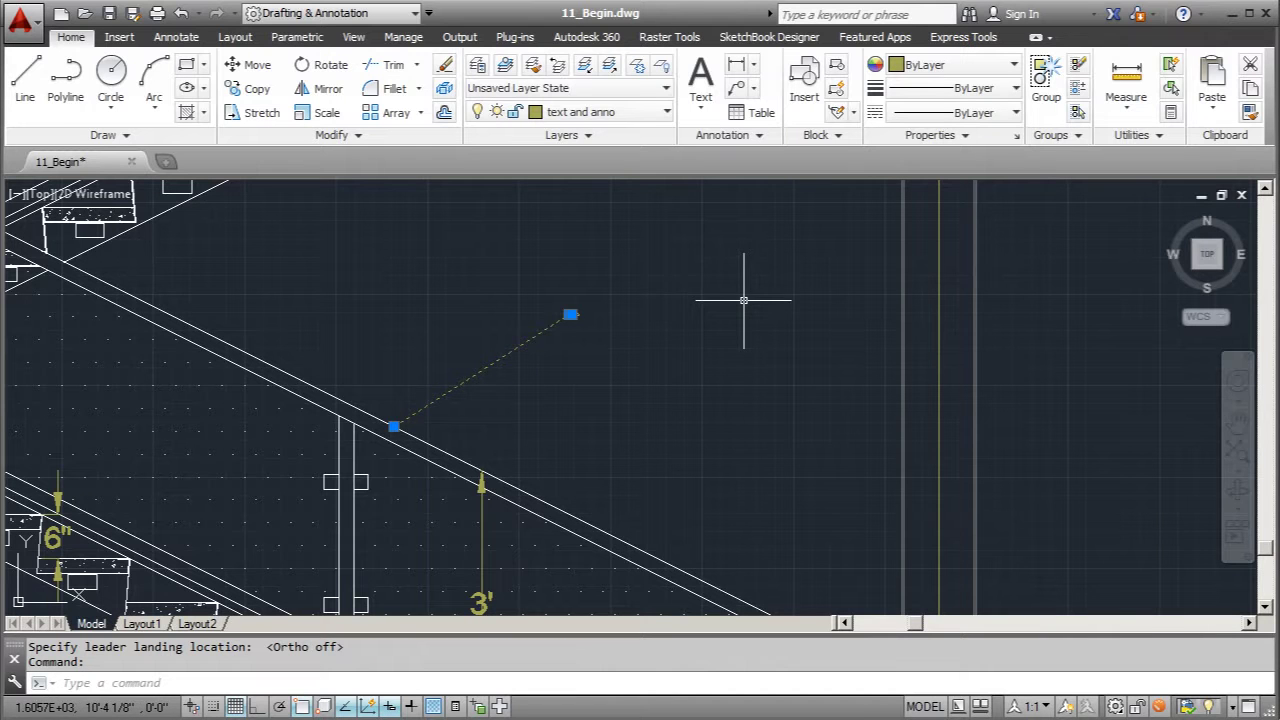
right_click(593, 315)
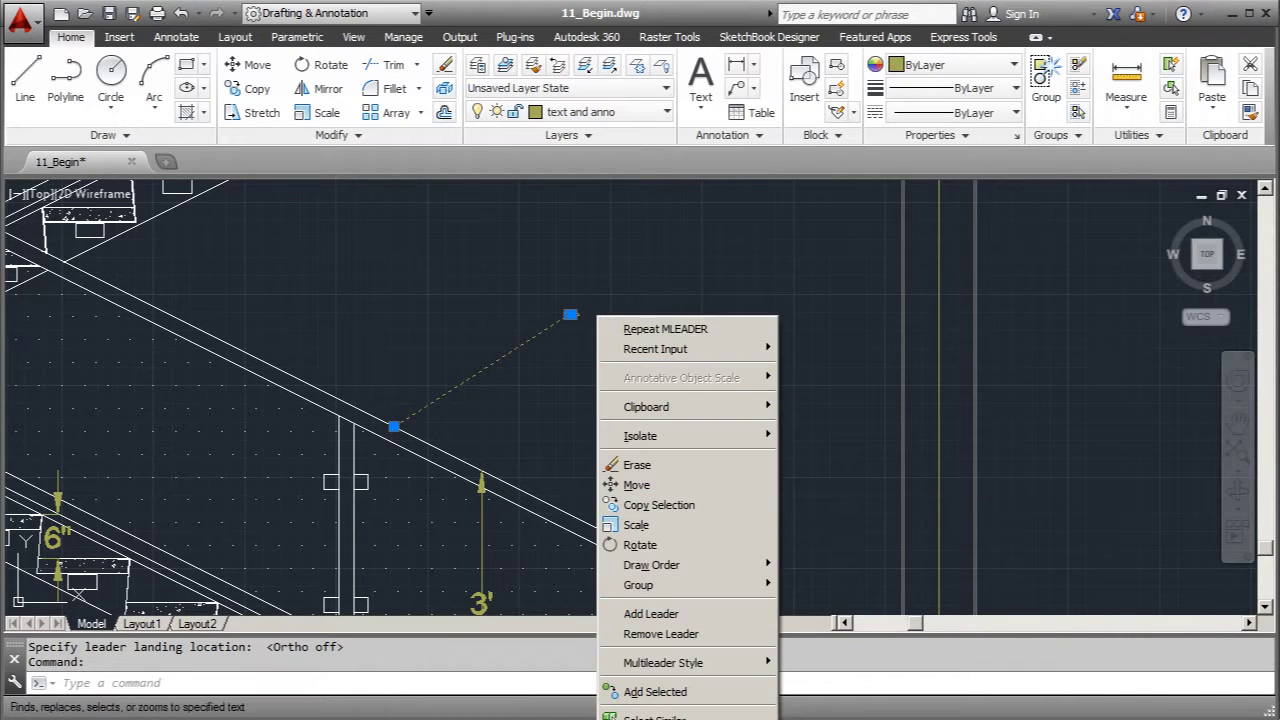
left_click(650, 718)
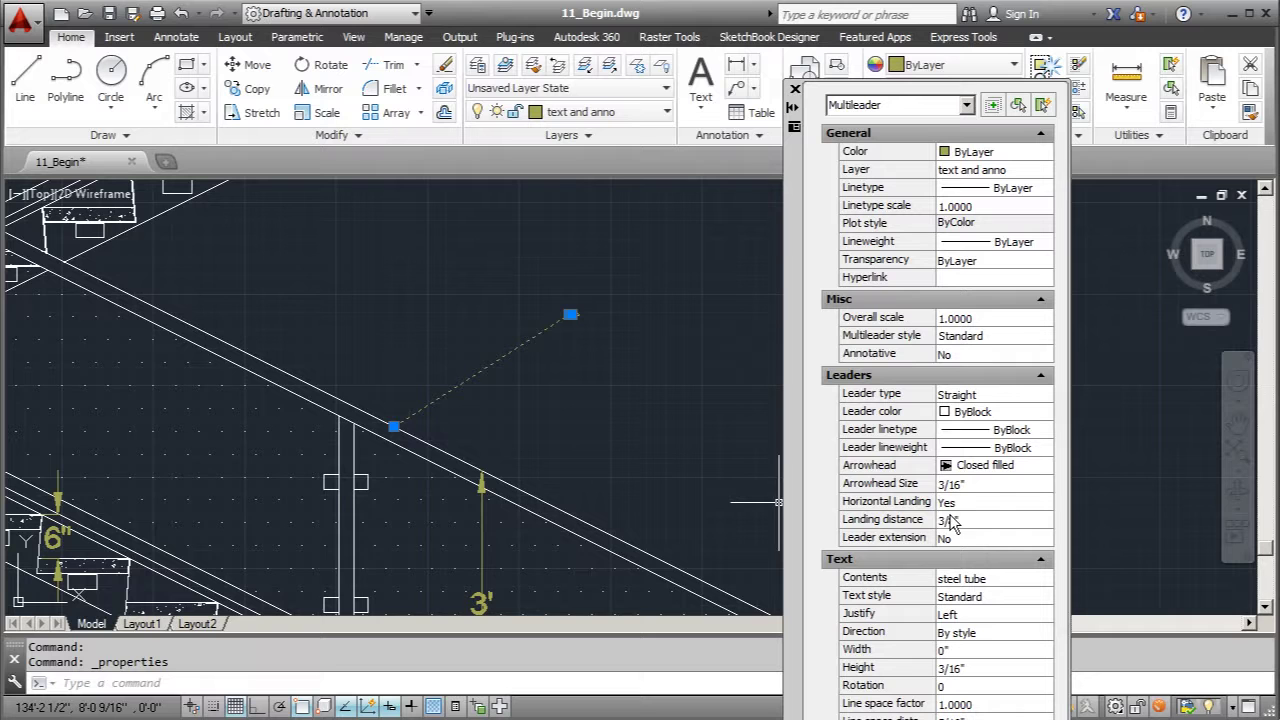
left_click(965, 485)
type("2")
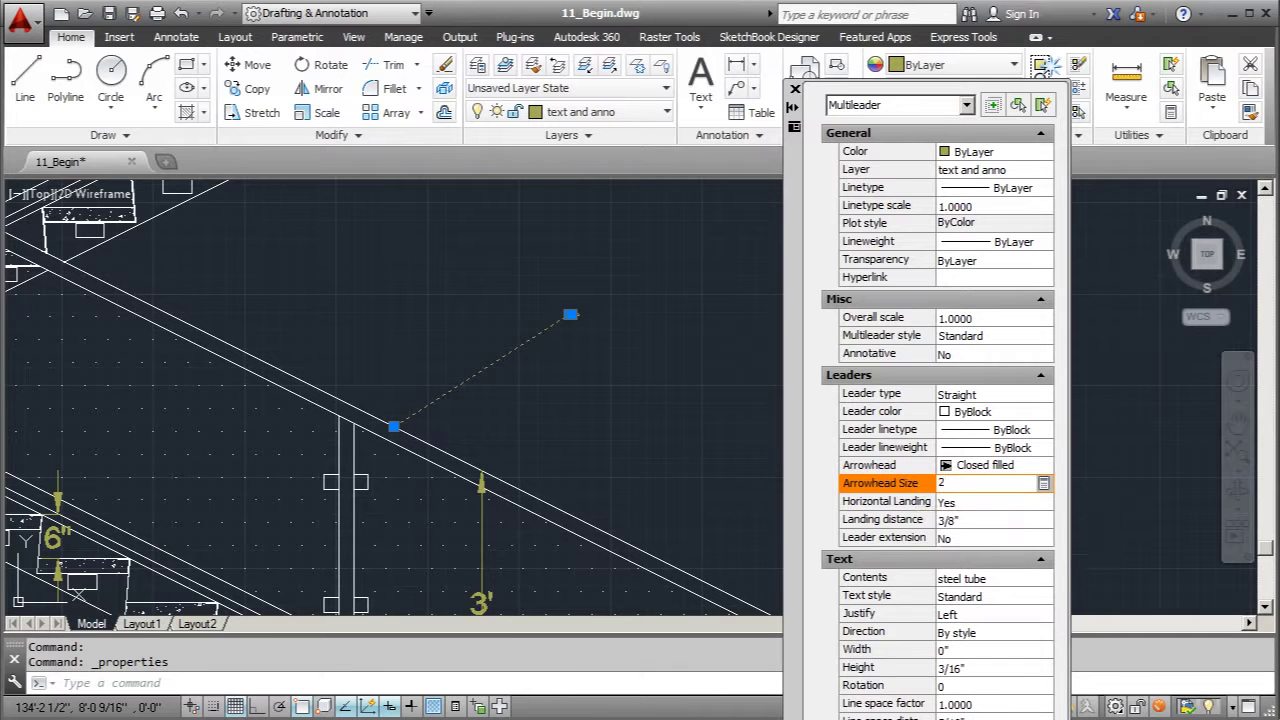
left_click(975, 666)
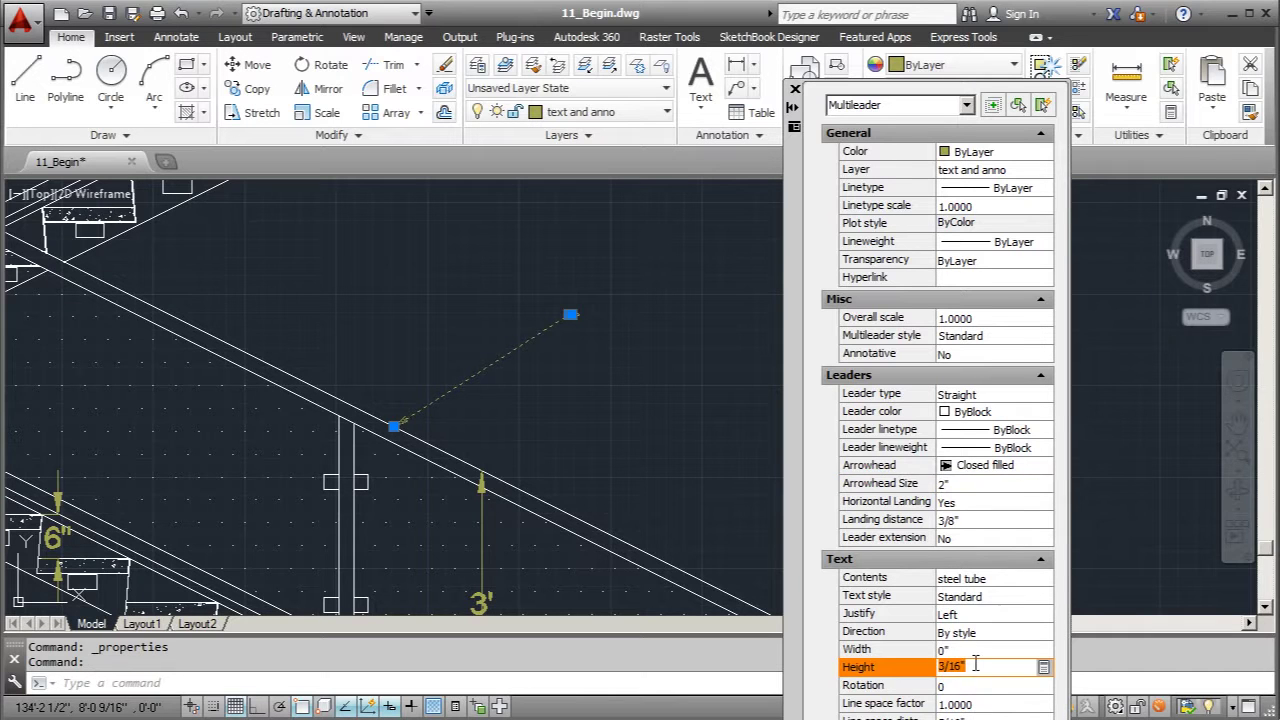
left_click(795, 91)
scroll(506, 366, "down", 2)
key("Escape")
scroll(461, 303, "down", 3)
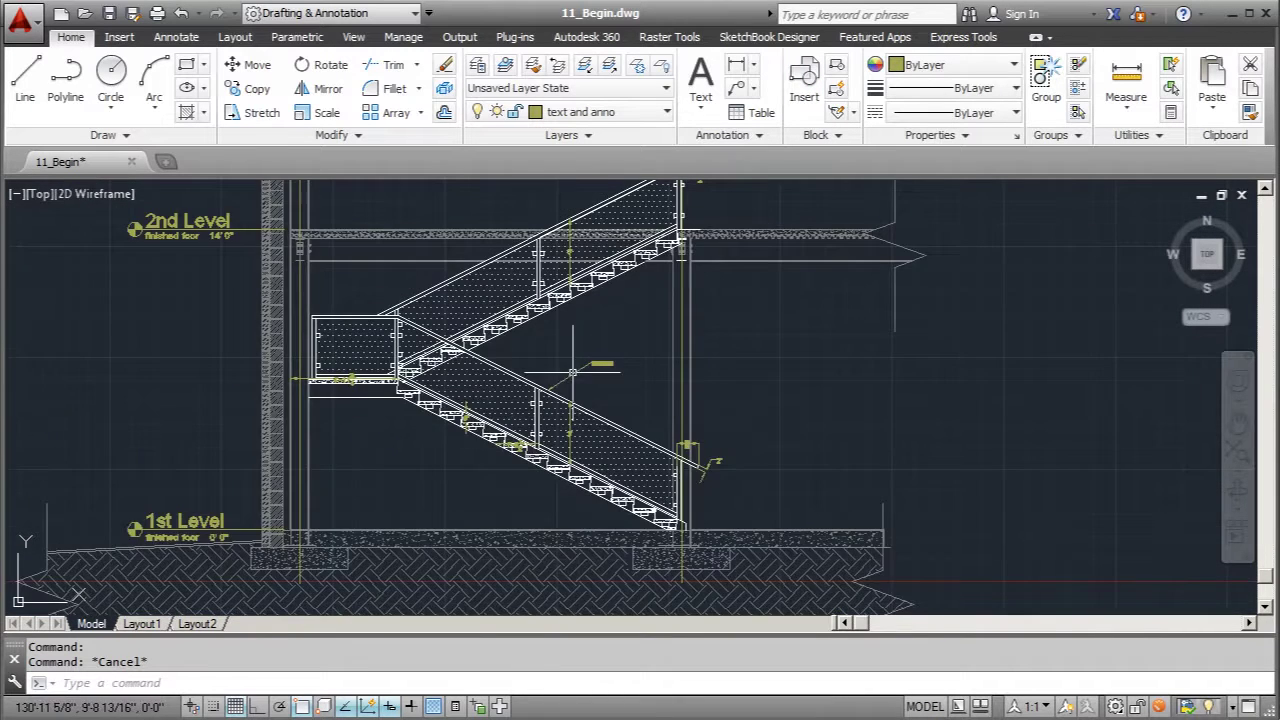
Set both the arrowhead size and the text height of the steel tube leader to 3".
scroll(583, 372, "up", 2)
scroll(645, 390, "up", 4)
left_click(632, 368)
right_click(640, 296)
left_click(700, 718)
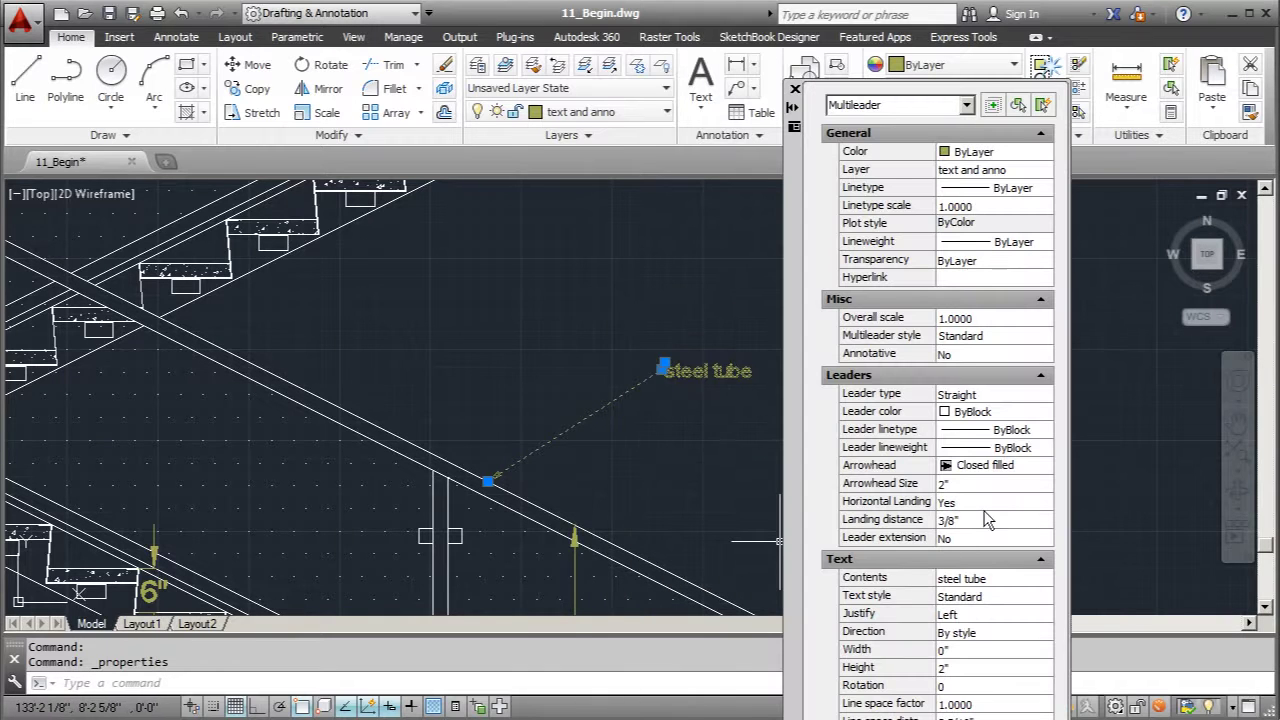
left_click(970, 483)
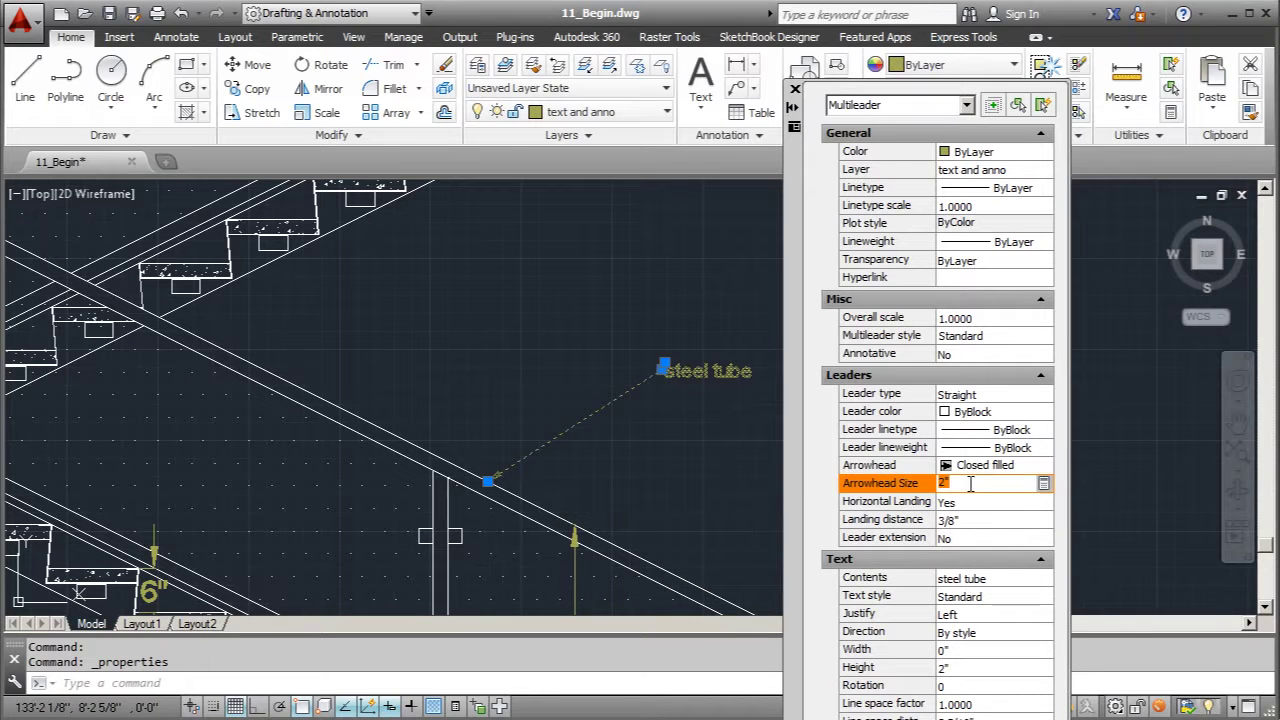
left_click(997, 667)
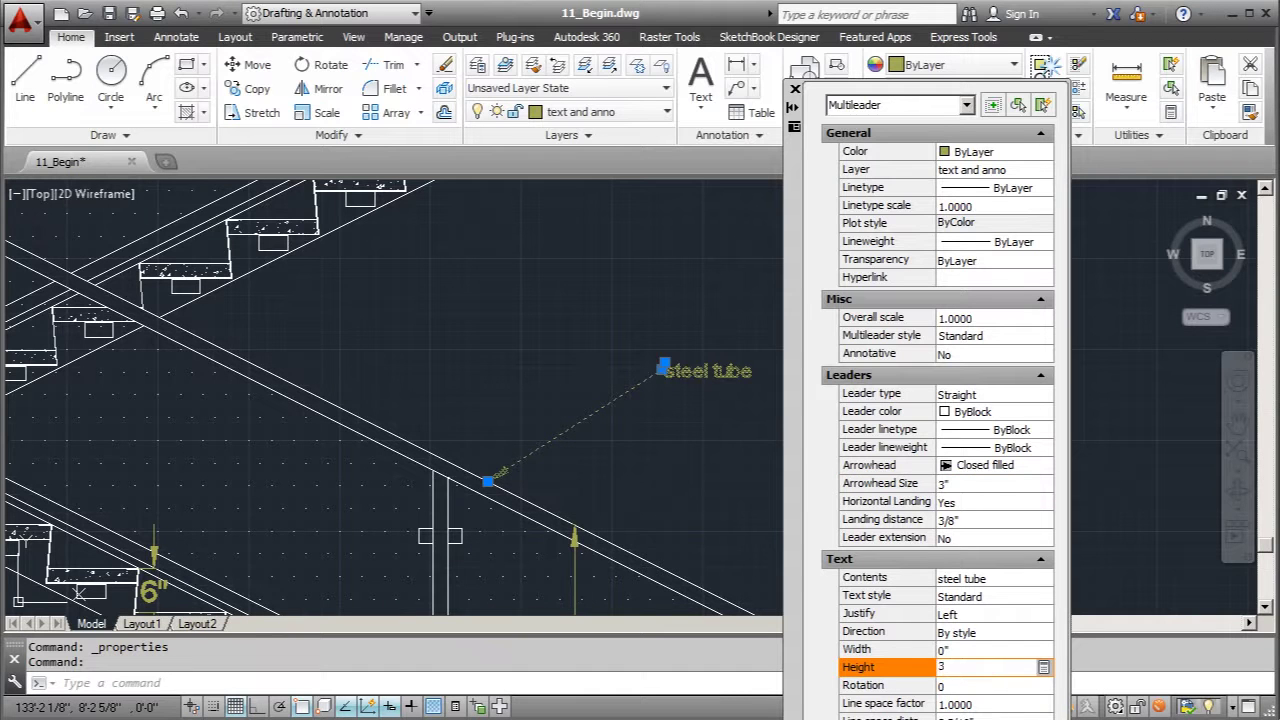
left_click(795, 89)
scroll(497, 368, "down", 4)
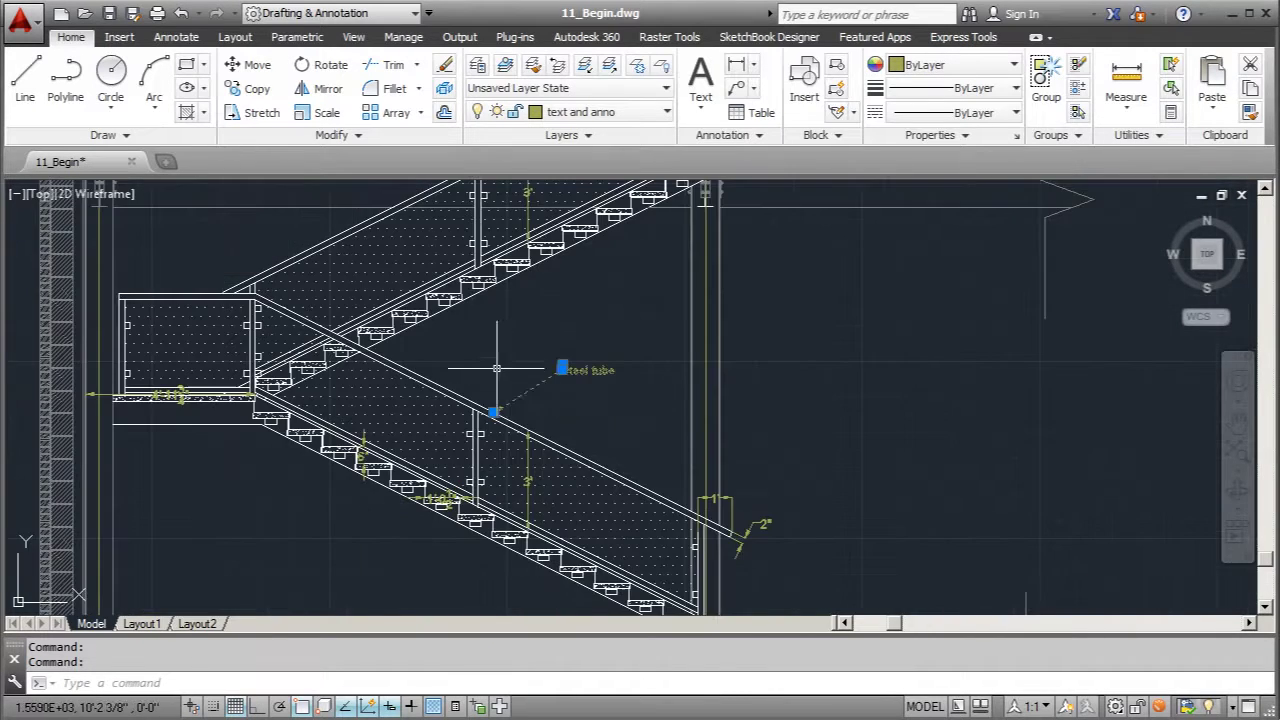
key("Escape")
scroll(570, 395, "up", 4)
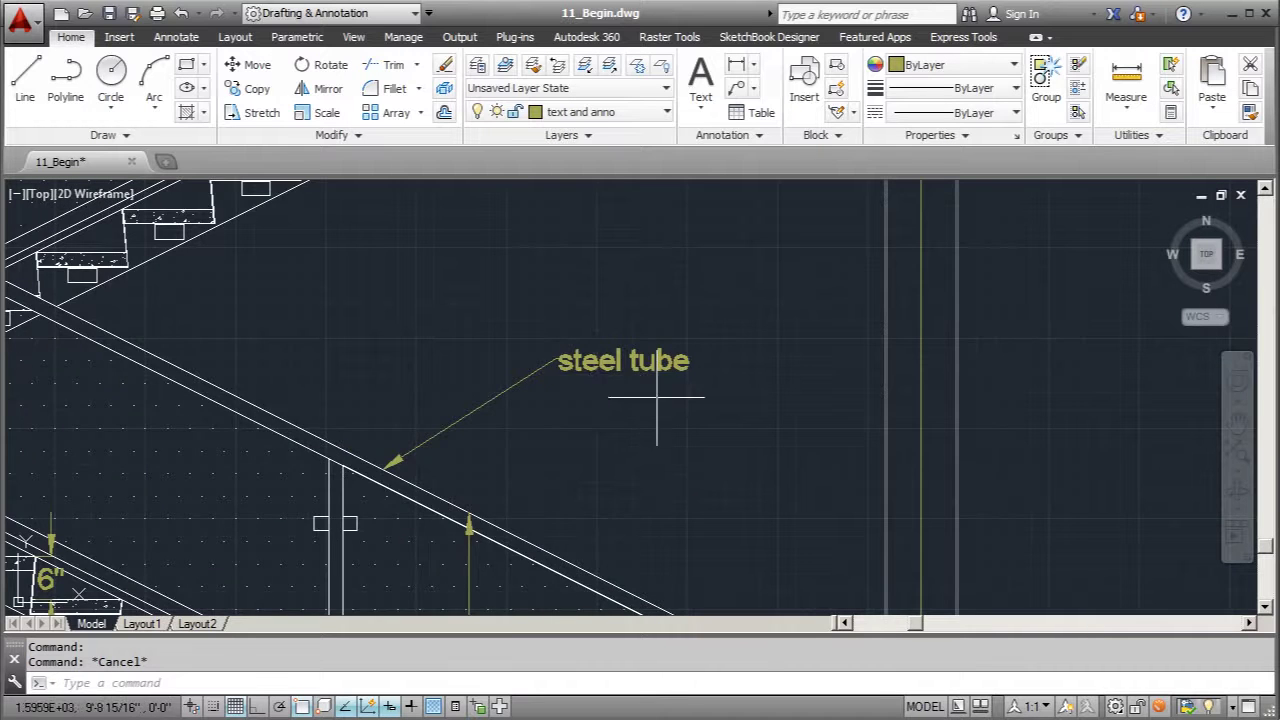
Save the steel tube leader's formatting as a new multileader style named "stairs".
scroll(640, 395, "down", 3)
left_click(605, 387)
right_click(590, 371)
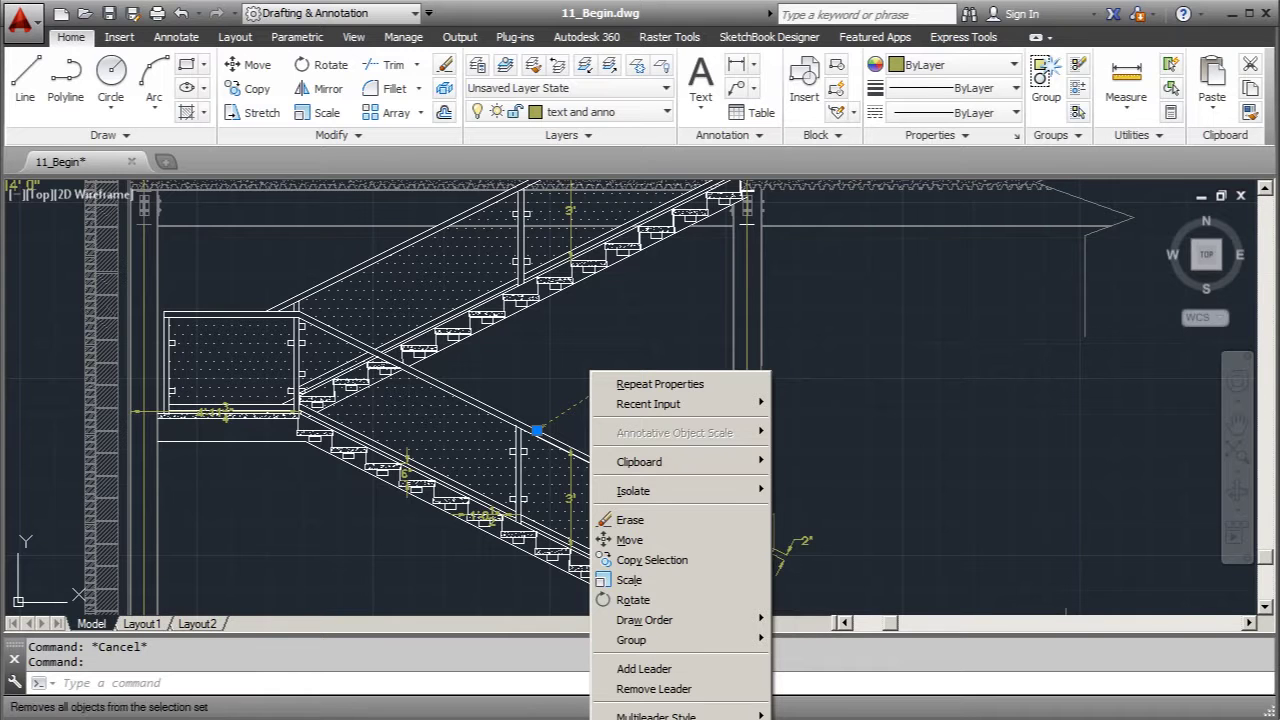
mouse_move(660, 715)
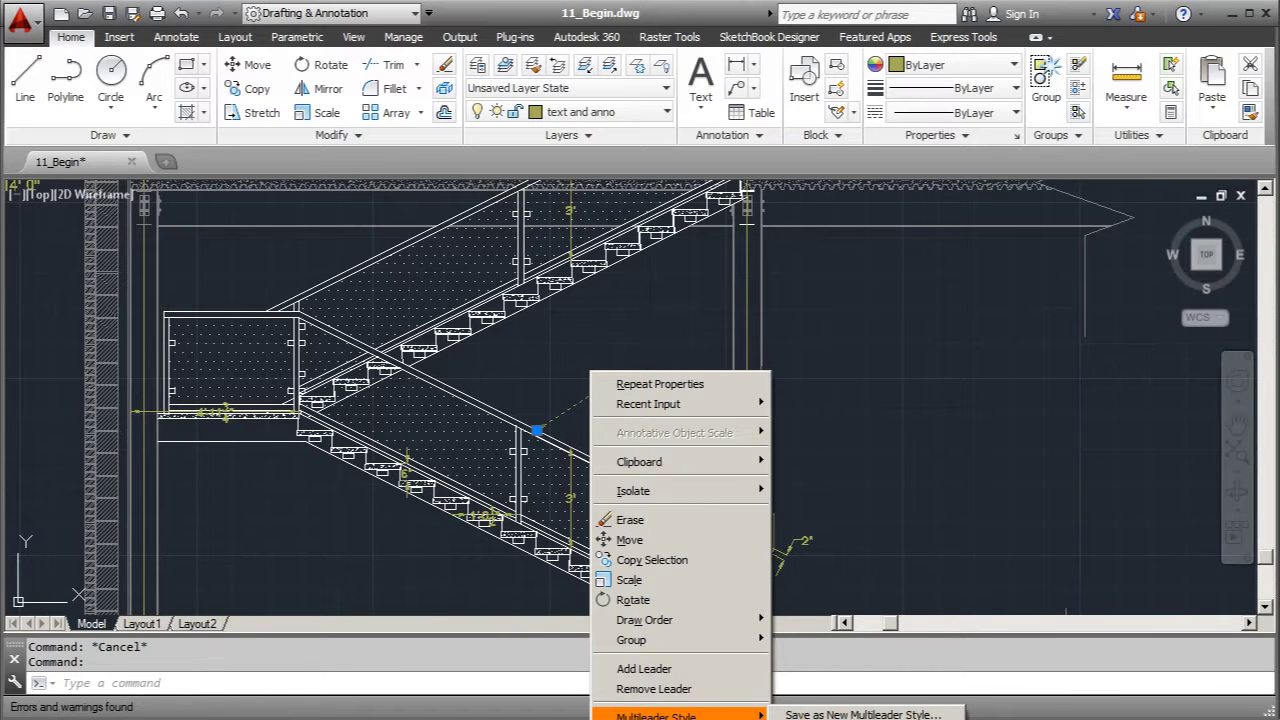
left_click(862, 714)
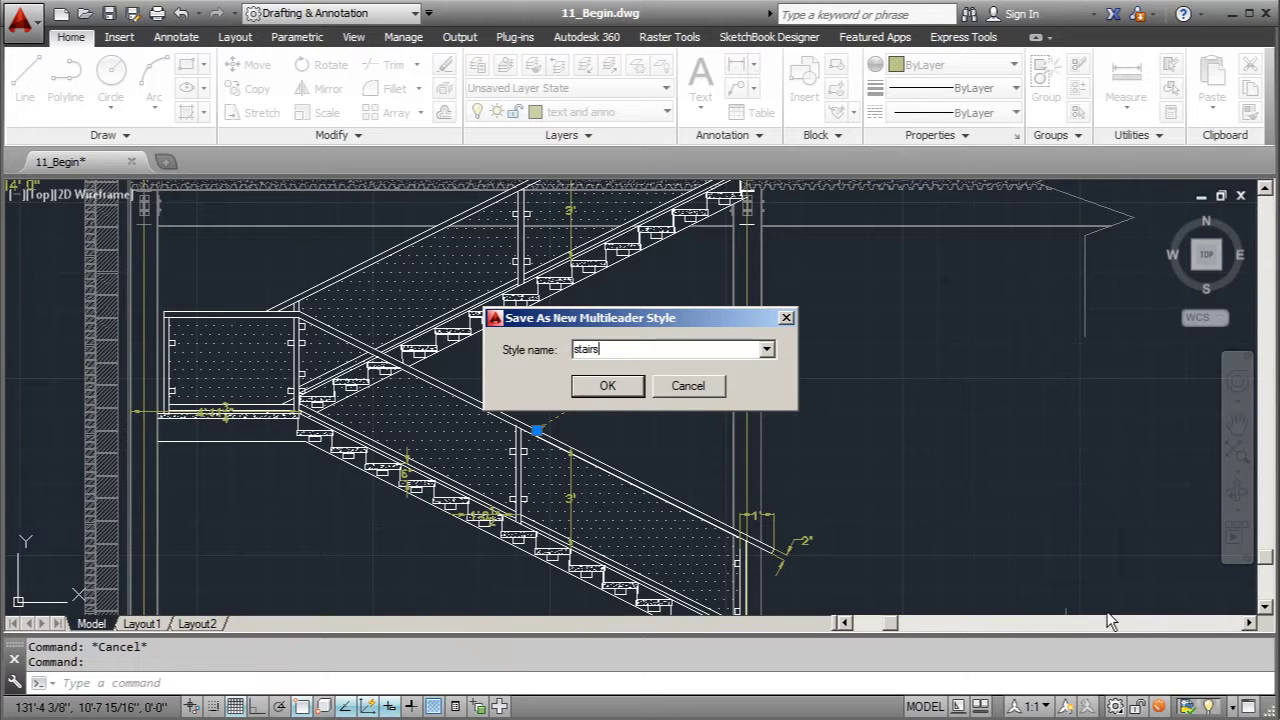
left_click(612, 386)
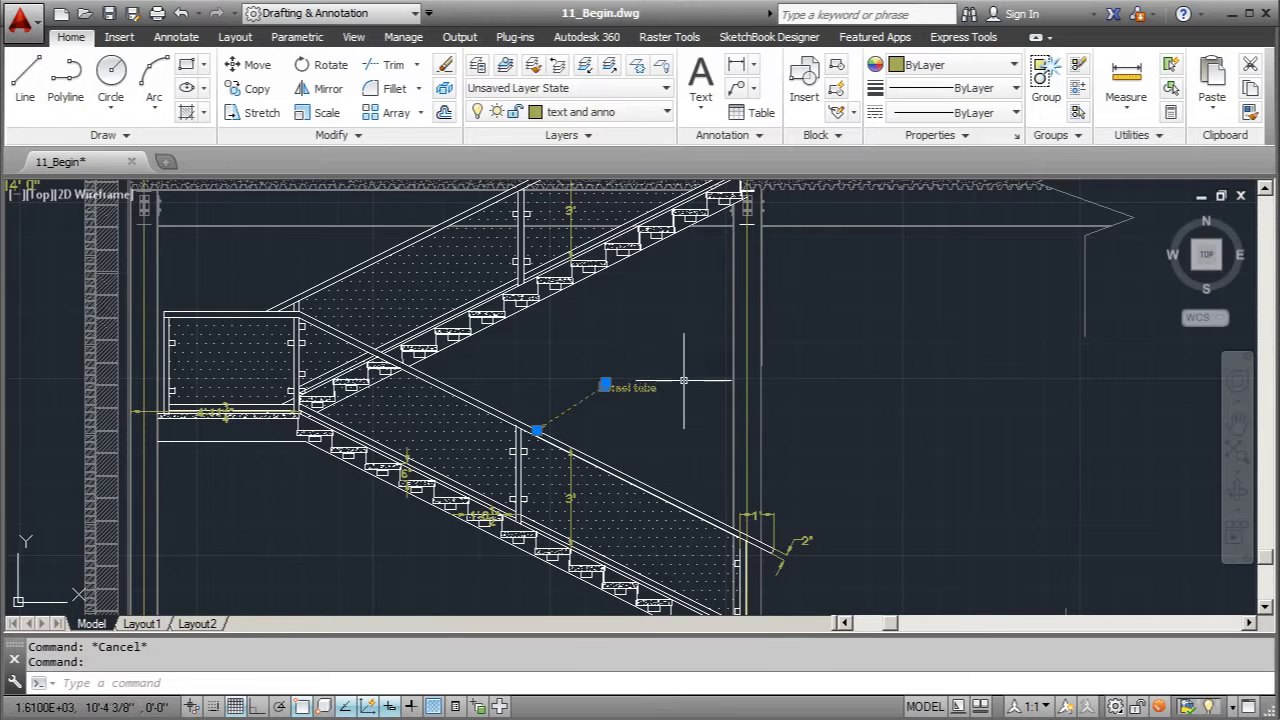
Copy the steel tube leader from the lower handrail so its arrowhead points into the upper flight's glass panel near the top post.
scroll(575, 592, "down", 3)
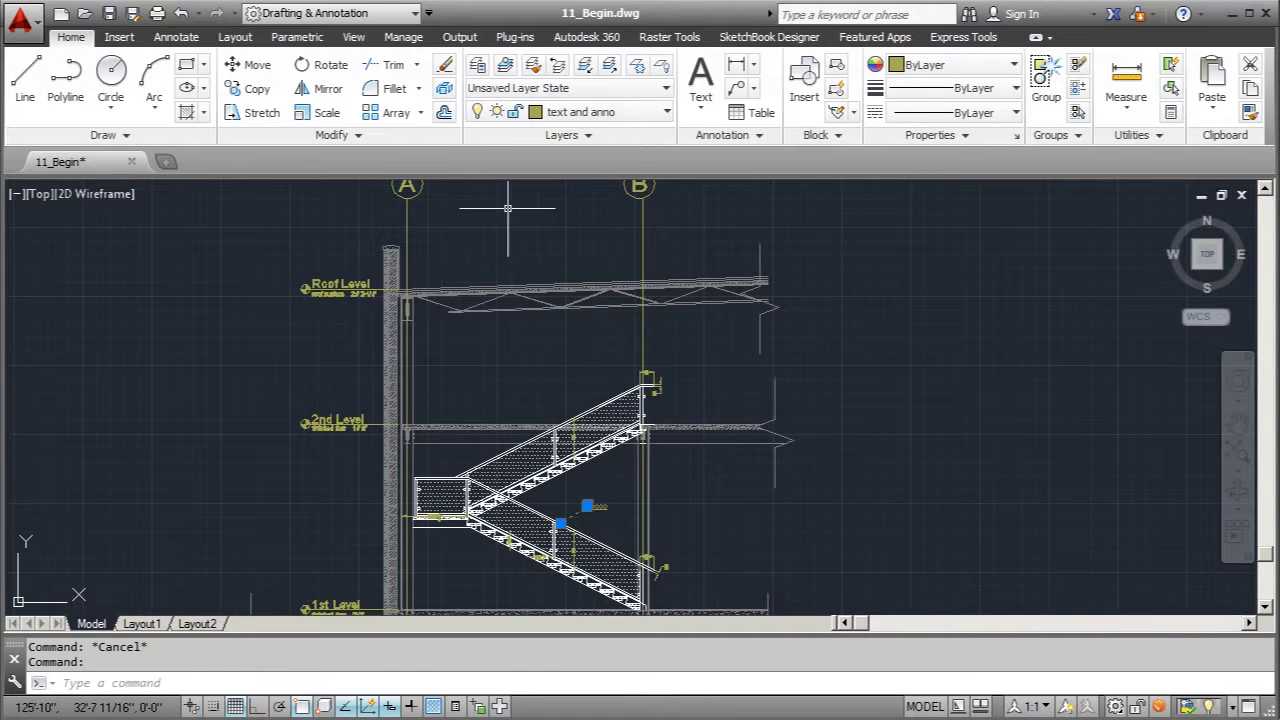
left_click(233, 90)
scroll(575, 560, "up", 3)
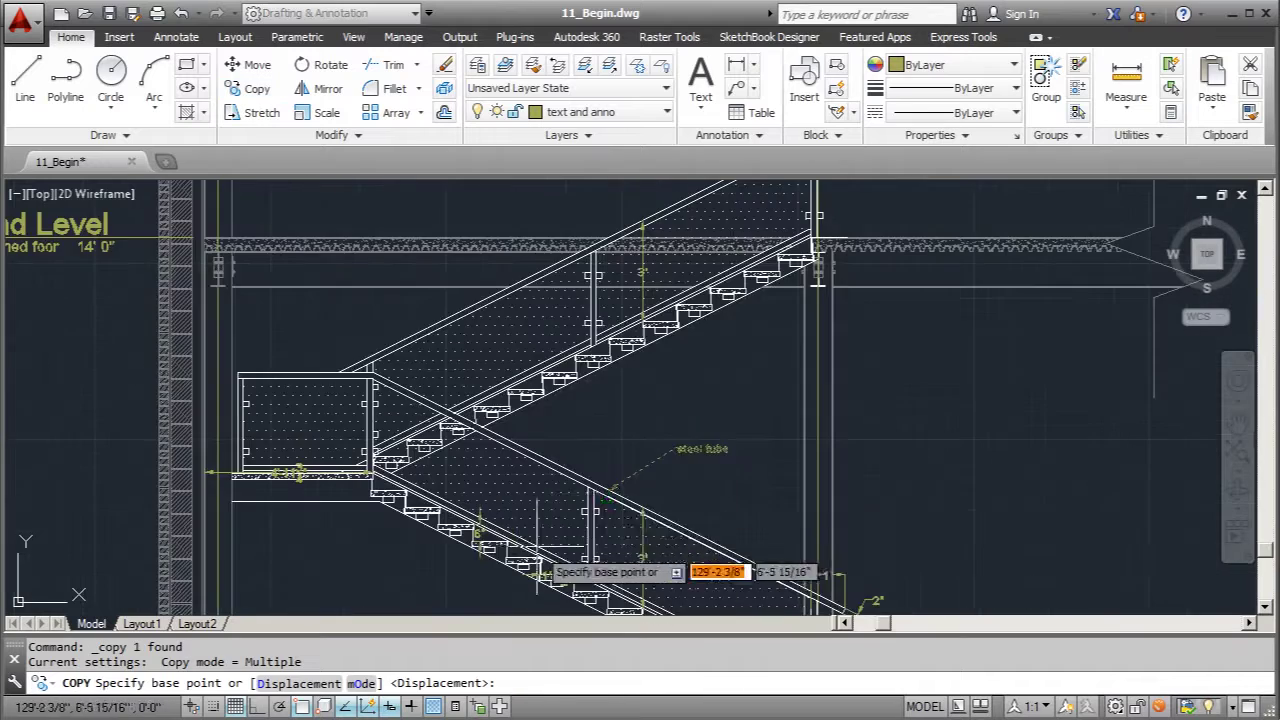
scroll(608, 500, "up", 2)
left_click(609, 481)
scroll(600, 478, "down", 4)
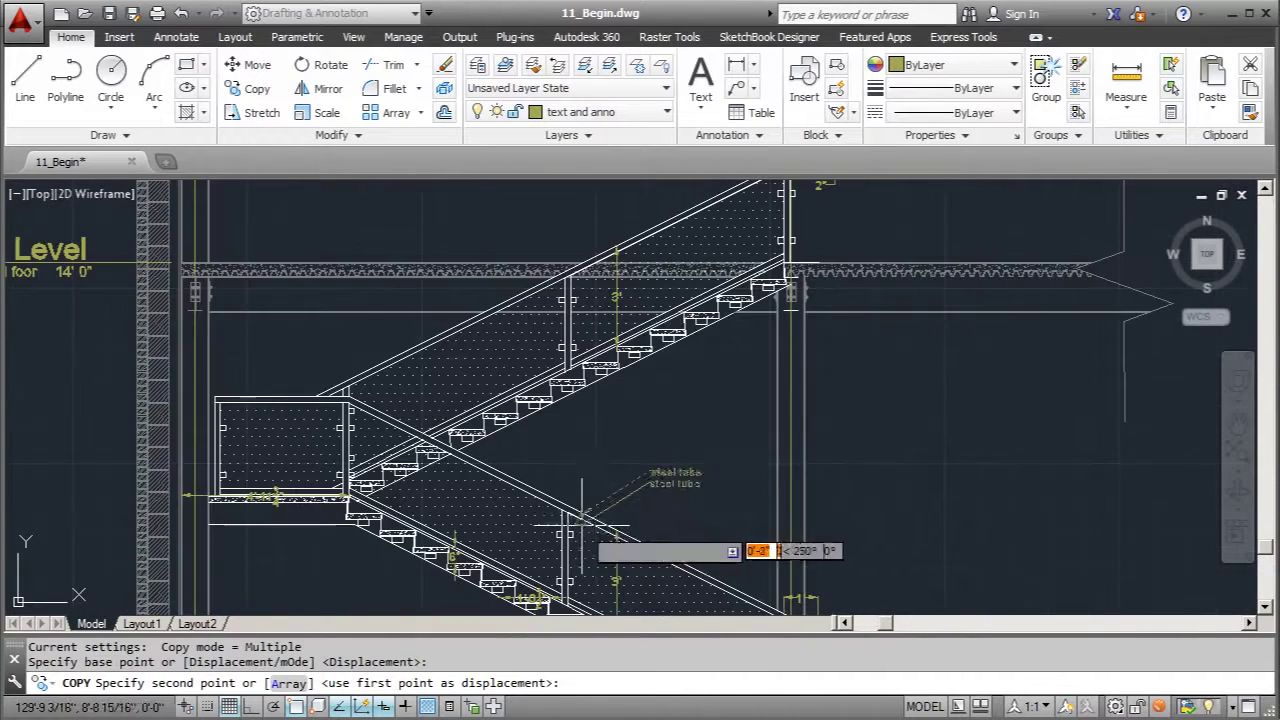
scroll(560, 318, "down", 2)
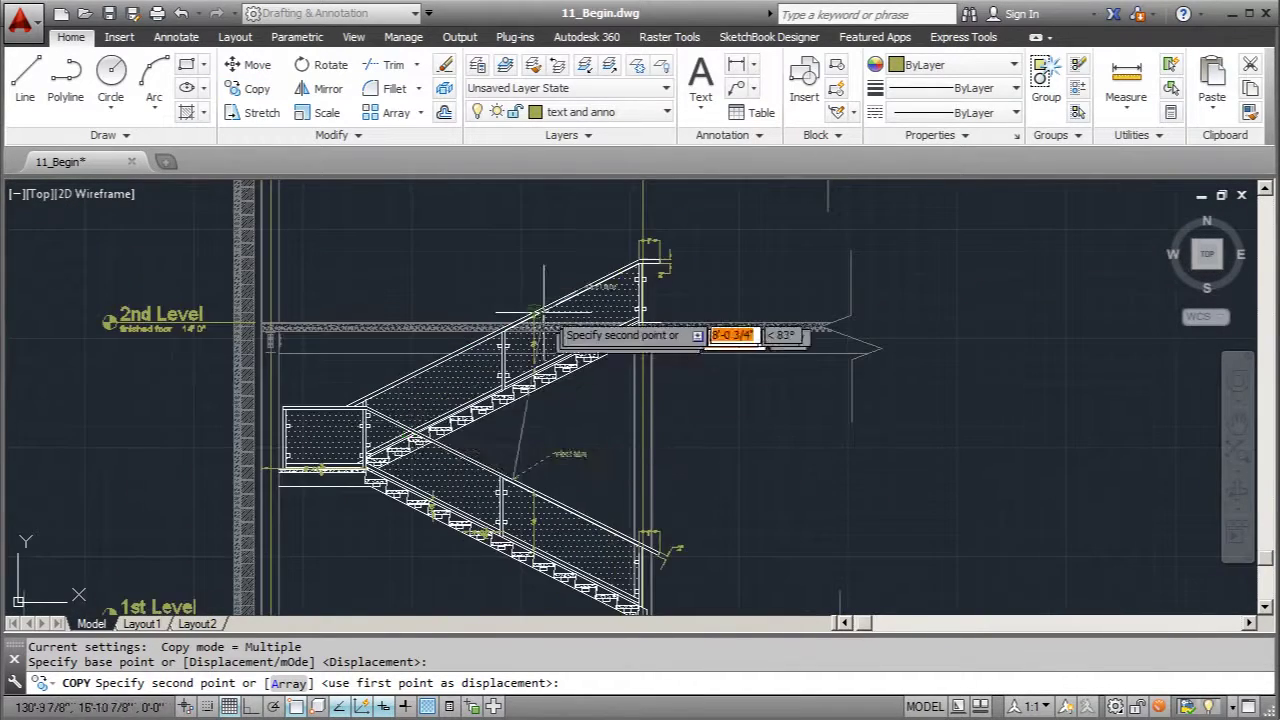
scroll(581, 310, "up", 4)
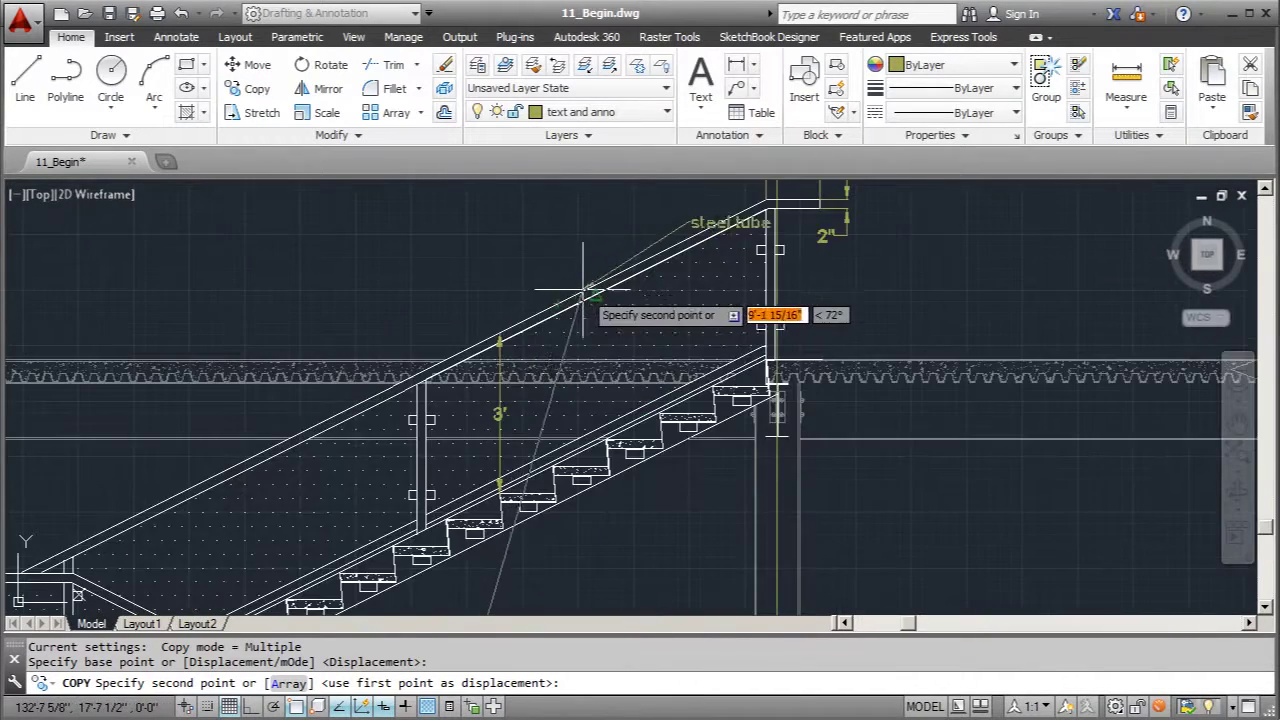
left_click(697, 338)
key("Escape")
Change the copied leader's text to 1/4" glass panel, with the fraction stacked horizontally.
double_click(884, 274)
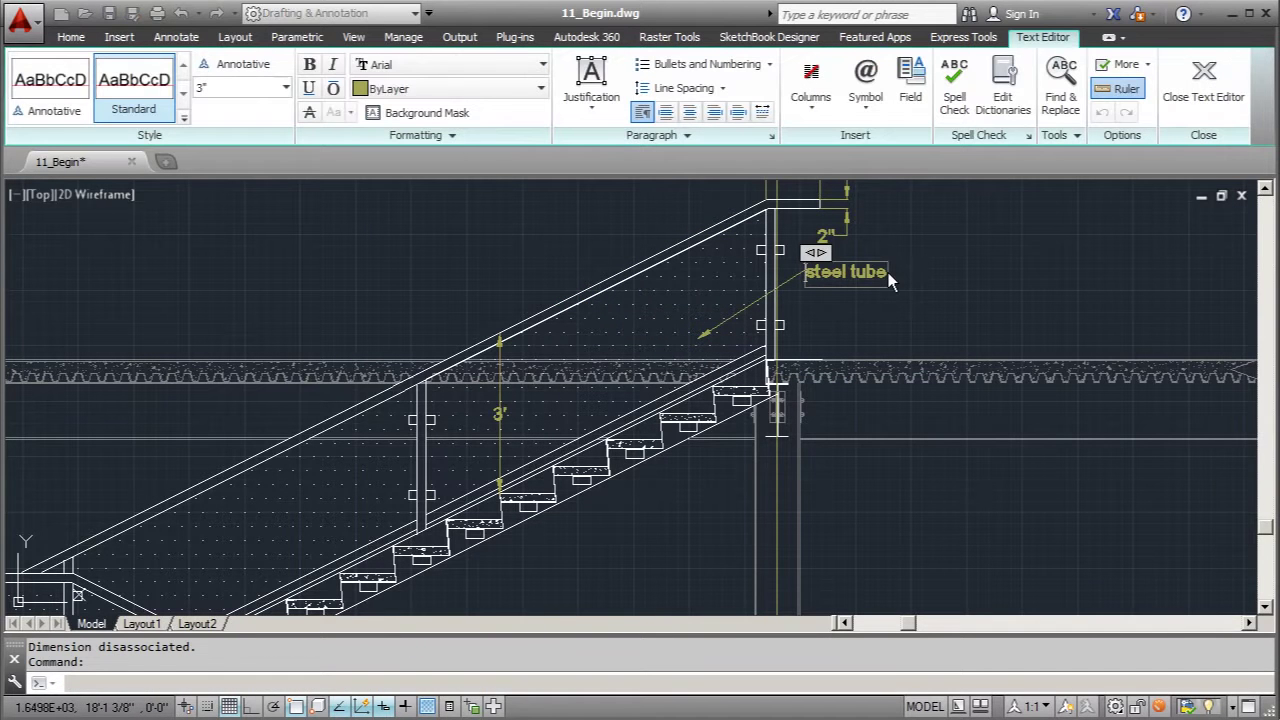
type("1/2")
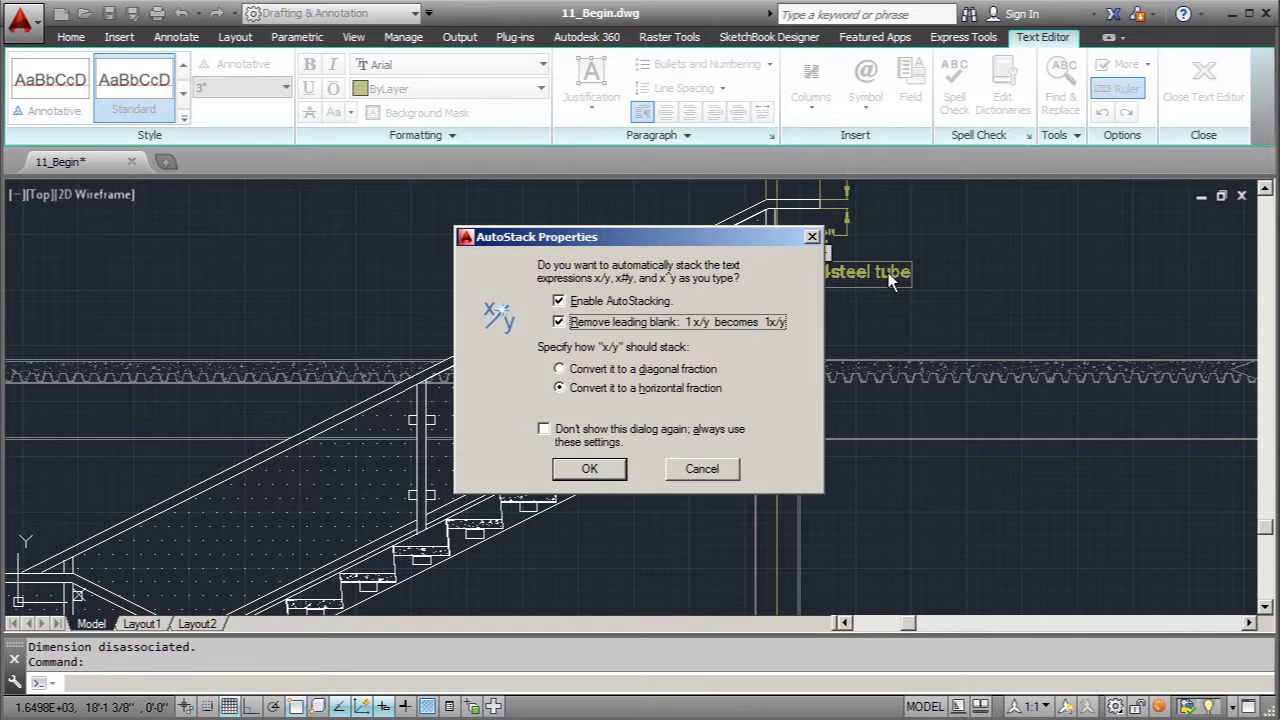
left_click(595, 470)
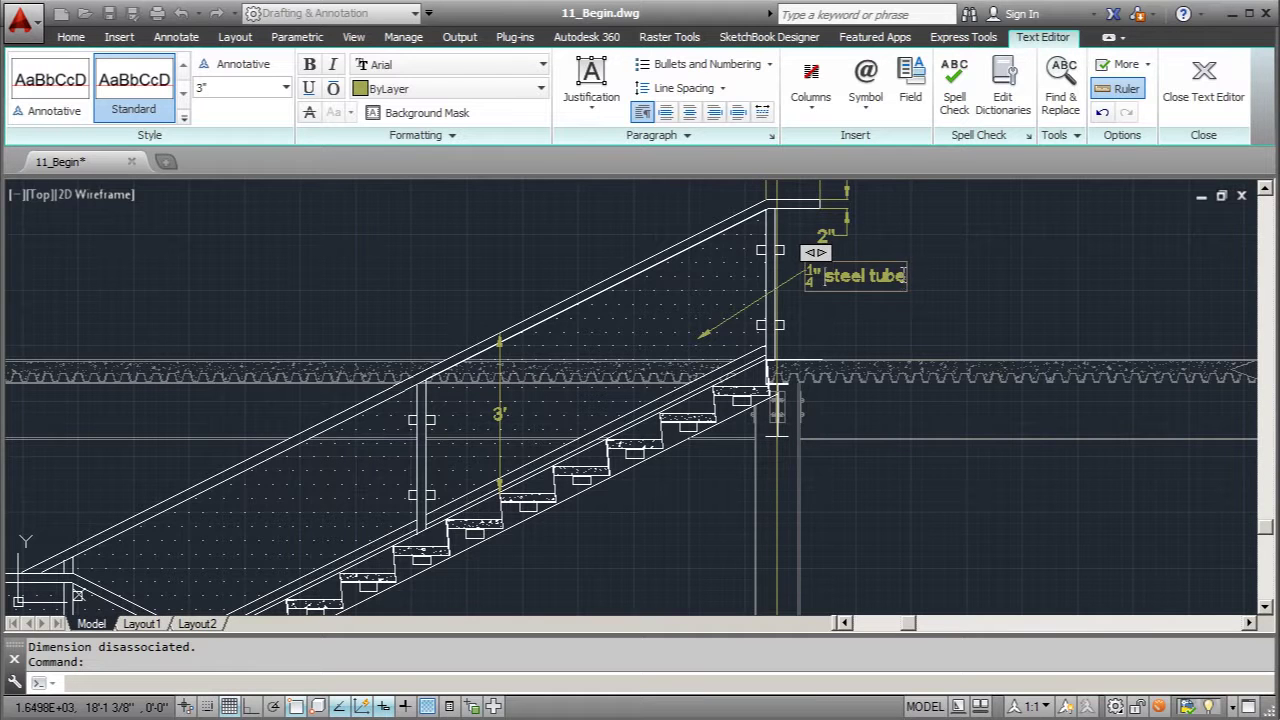
type("glas")
left_click(1022, 262)
key("Escape")
Copy the steel tube leader from the lower handrail so its arrowhead points at the small bracket beneath a middle tread of the upper flight.
scroll(1020, 250, "down", 4)
scroll(795, 368, "up", 3)
scroll(795, 368, "down", 2)
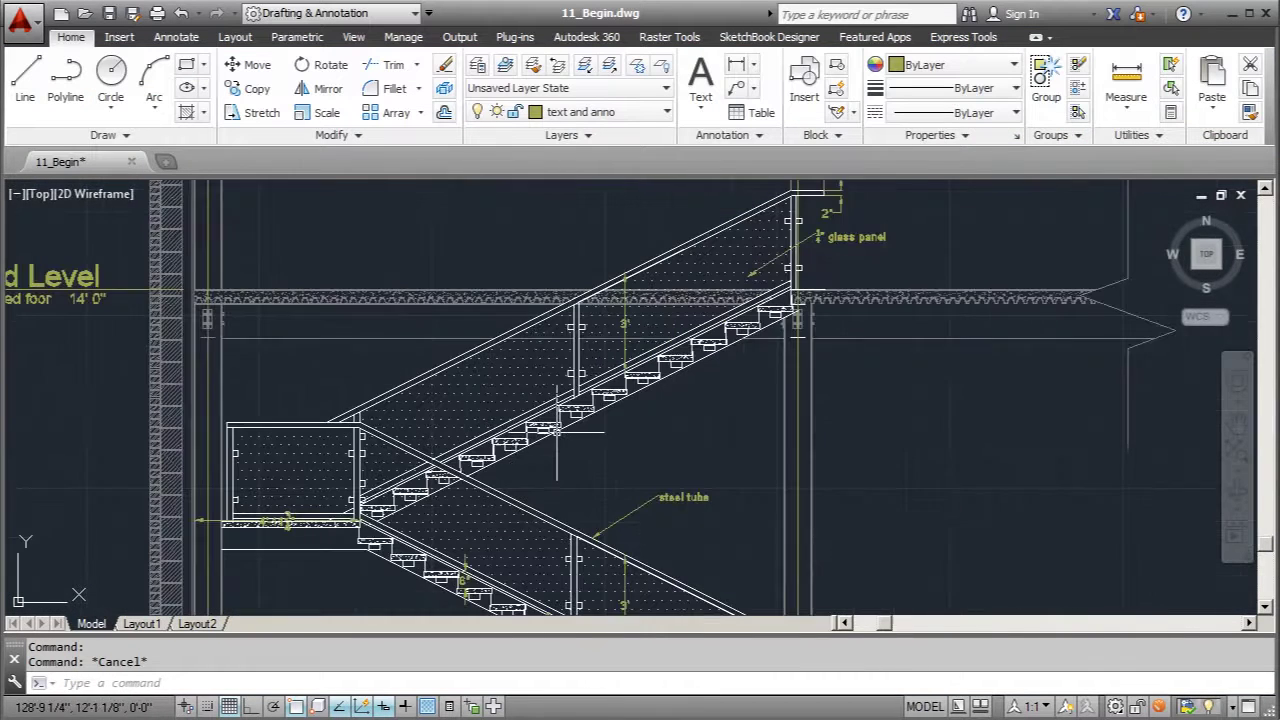
left_click(615, 522)
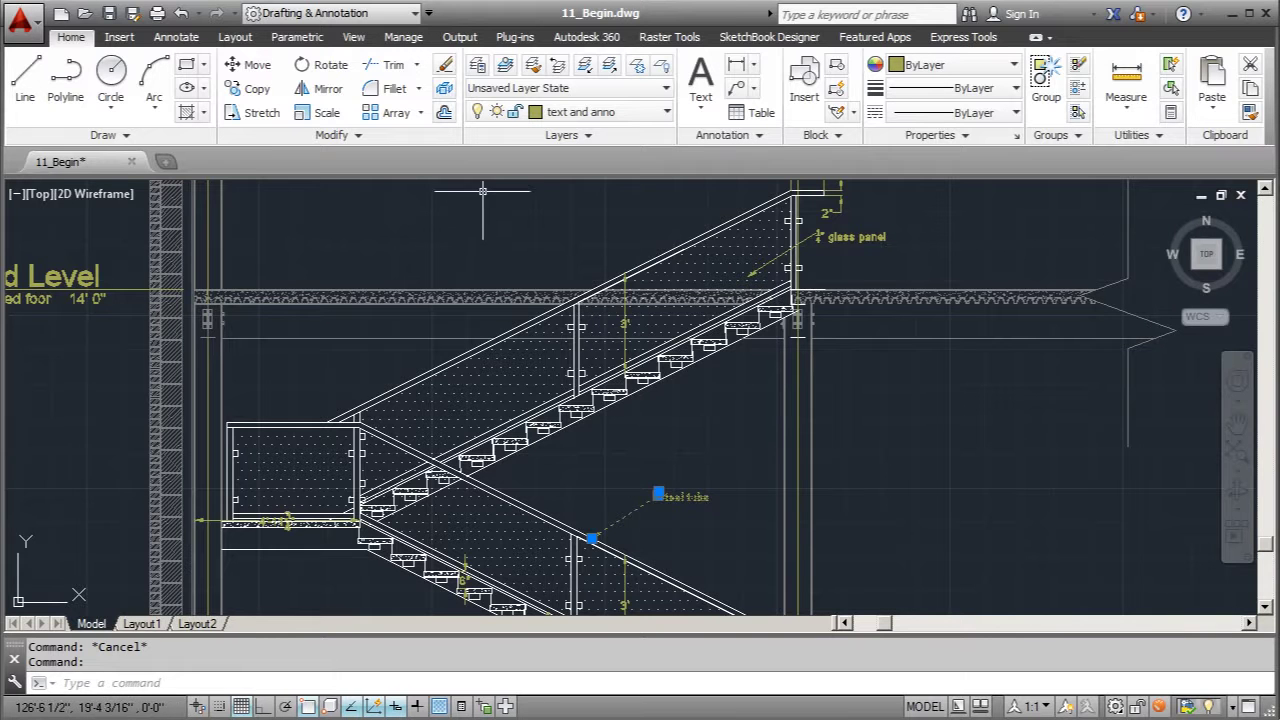
left_click(252, 88)
scroll(595, 540, "up", 5)
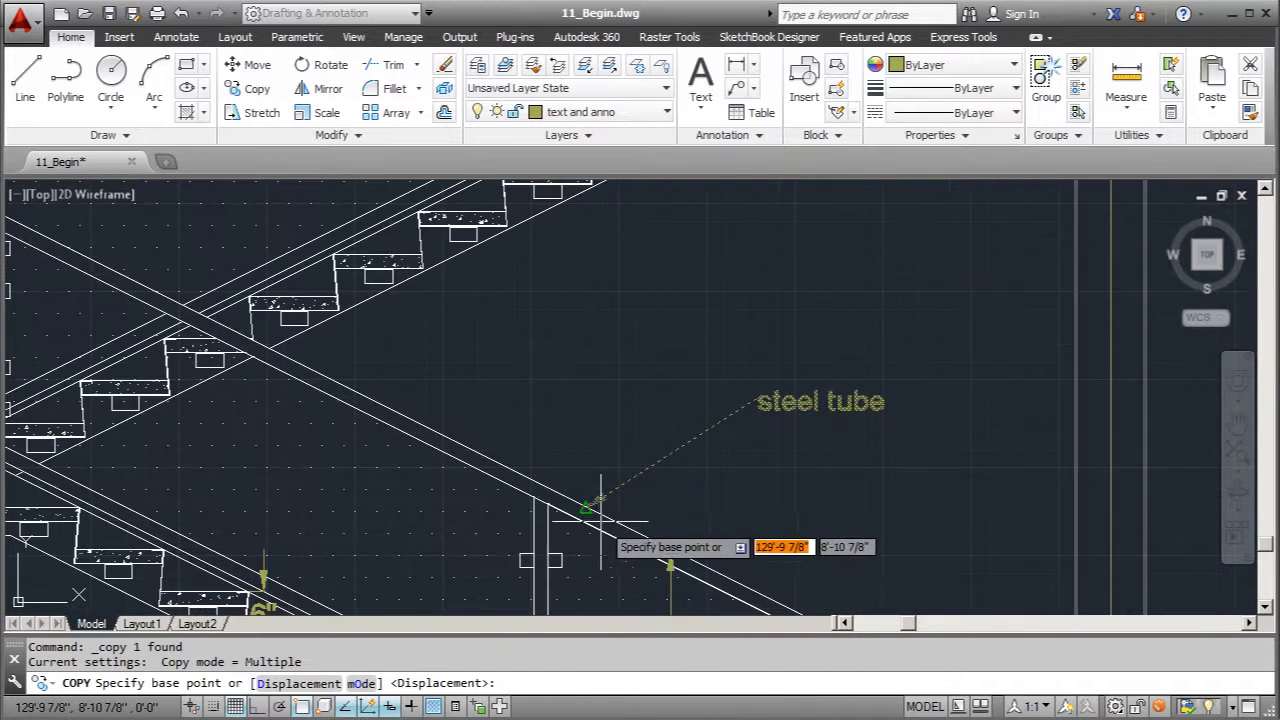
left_click(589, 507)
scroll(593, 505, "down", 3)
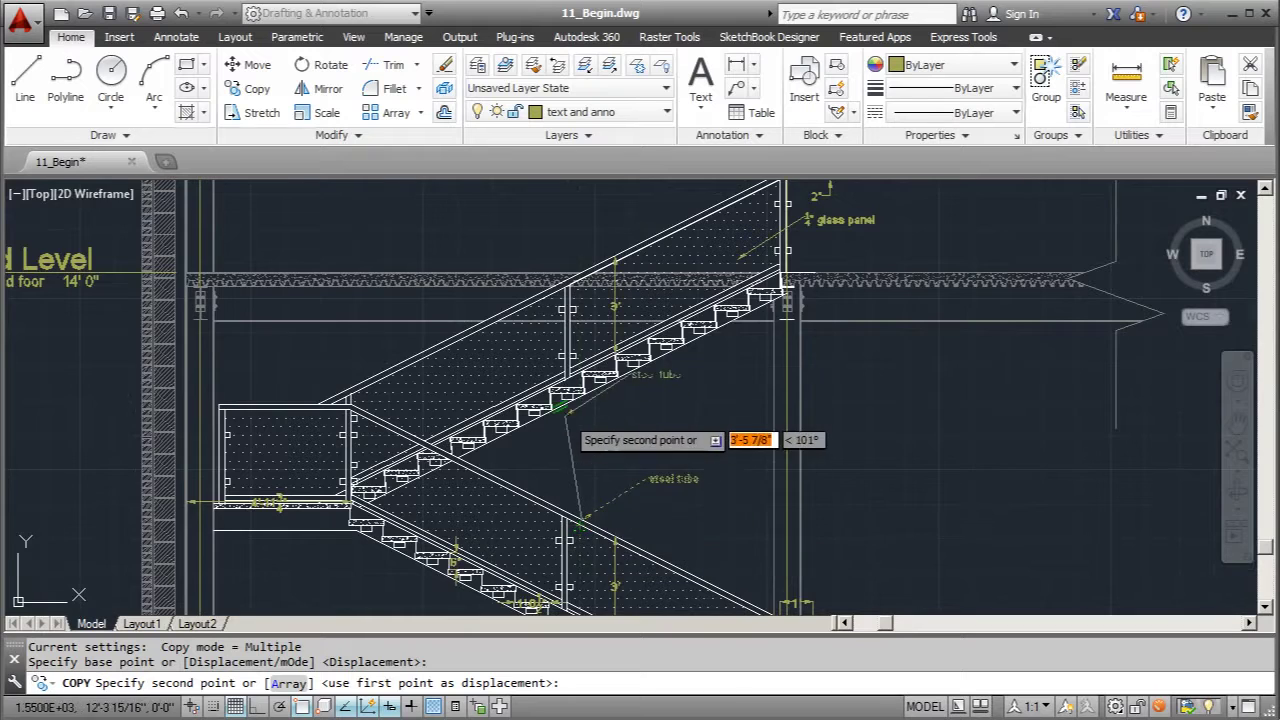
scroll(569, 405, "up", 5)
left_click(572, 364)
key("Escape")
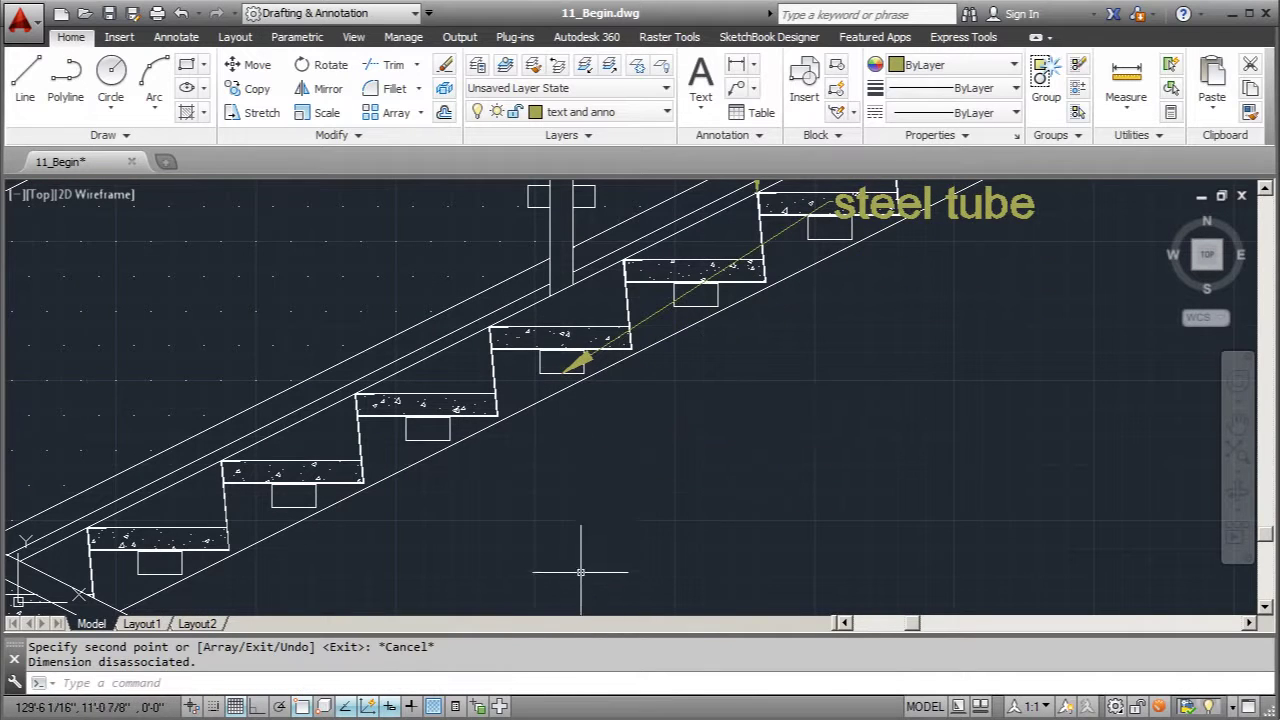
Replace the text of the copied leader at the upper flight's tread bracket with "welded angle iron".
scroll(766, 343, "down", 2)
scroll(832, 345, "up", 2)
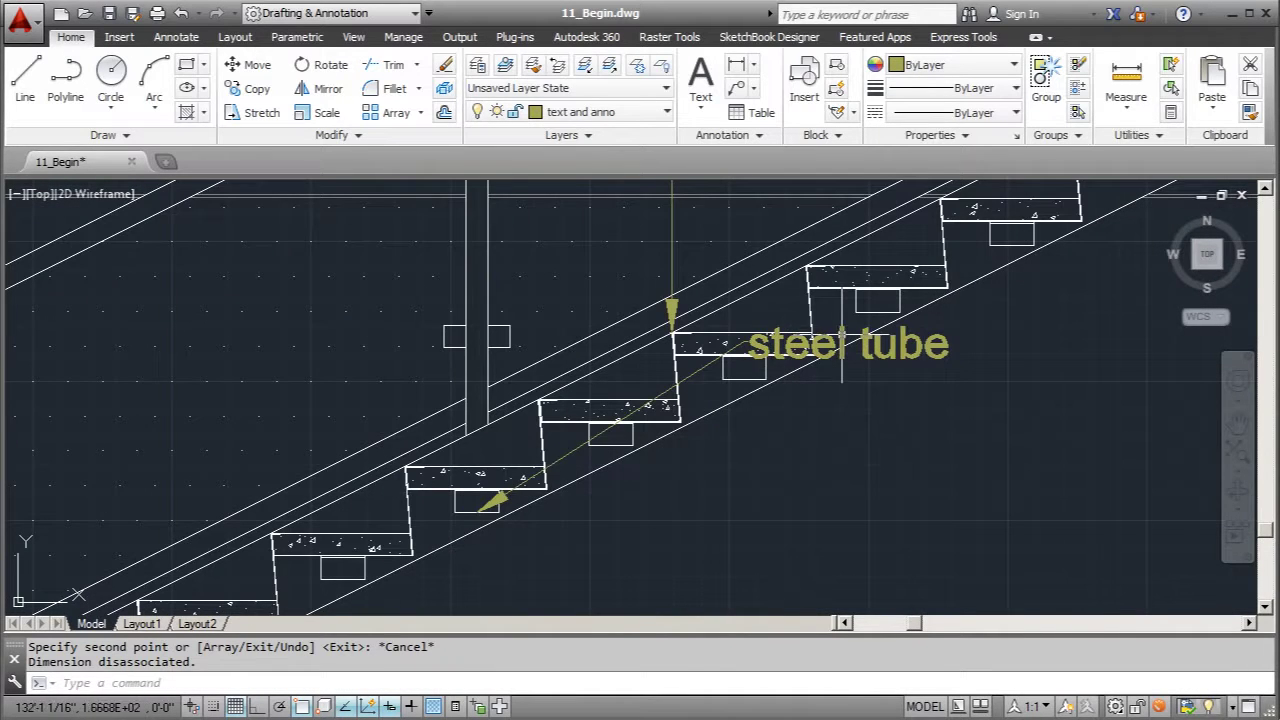
left_click(842, 337)
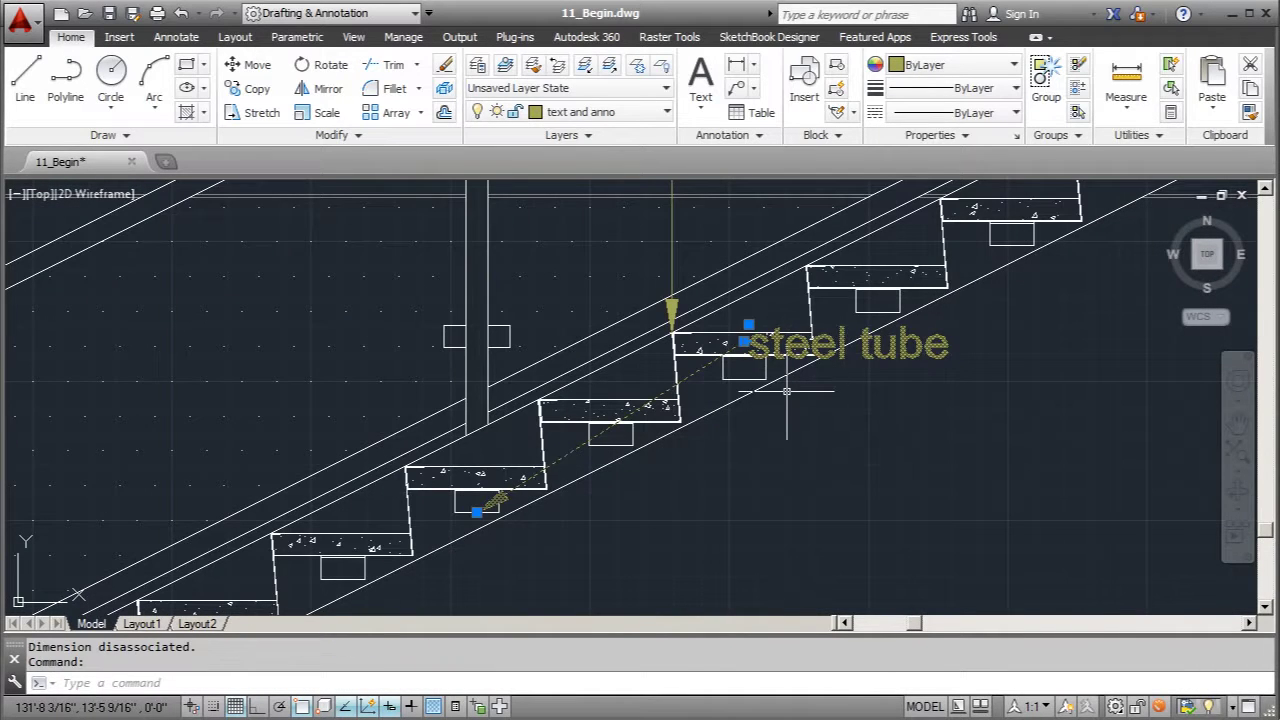
double_click(840, 340)
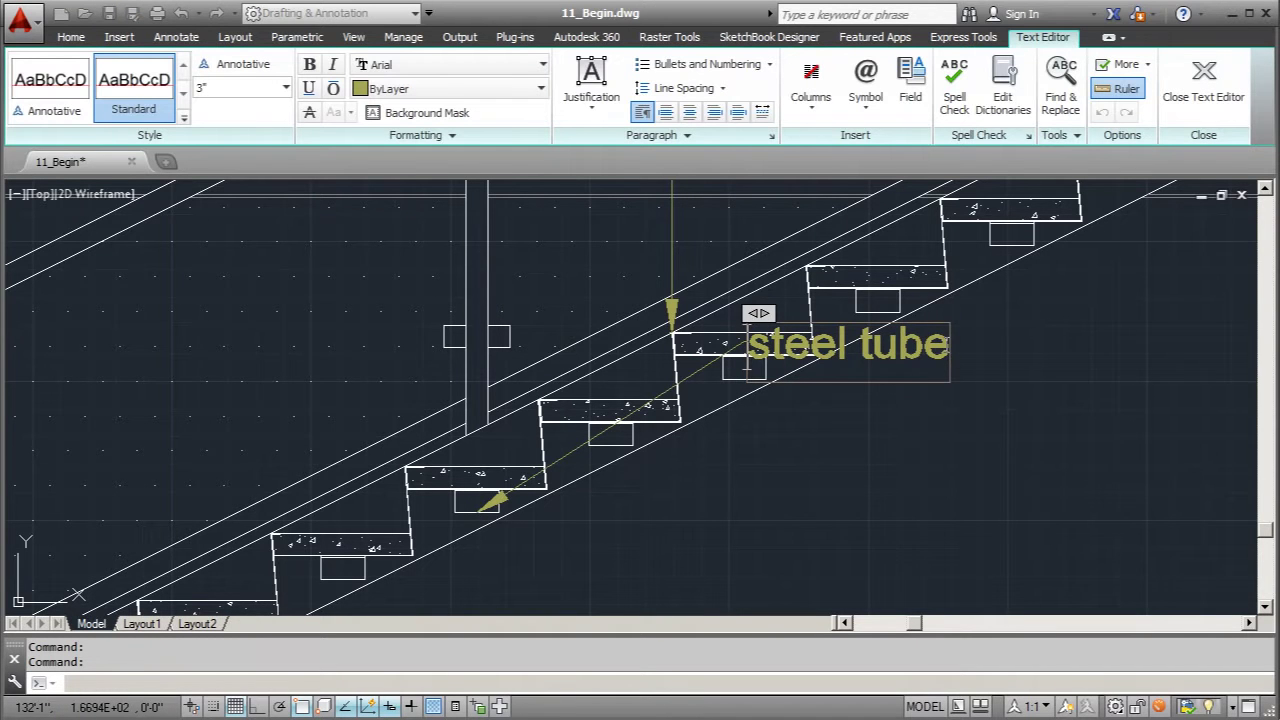
key("ctrl+a")
type("welded a")
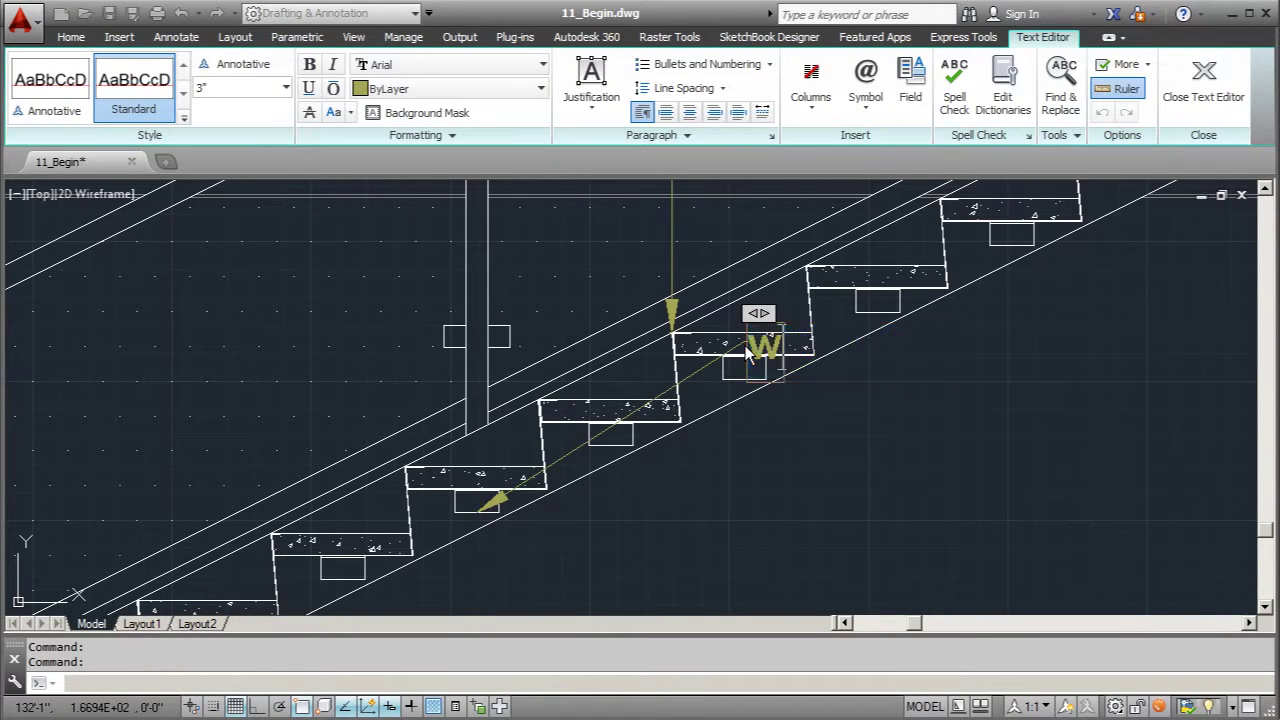
type("ngle iron")
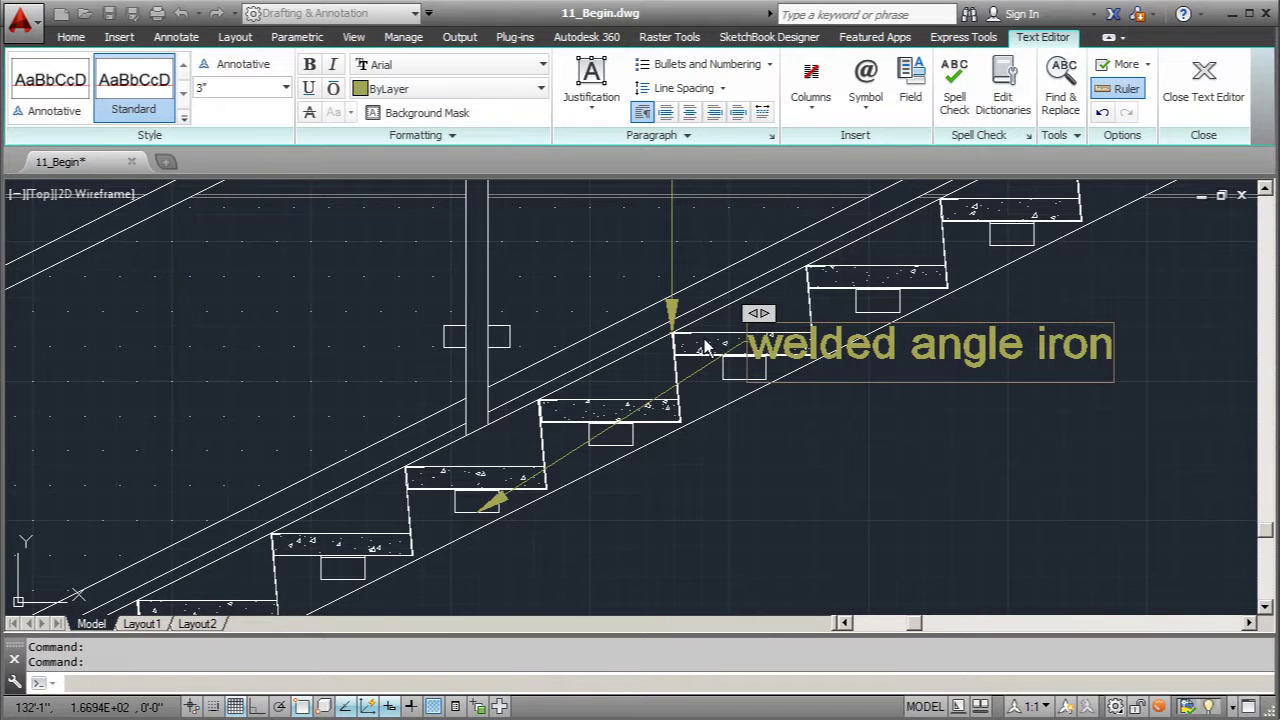
left_click(780, 432)
Examine the placement and legibility of the glass panel, welded angle iron and steel tube notes across the stair section.
scroll(775, 480, "down", 2)
scroll(705, 400, "down", 4)
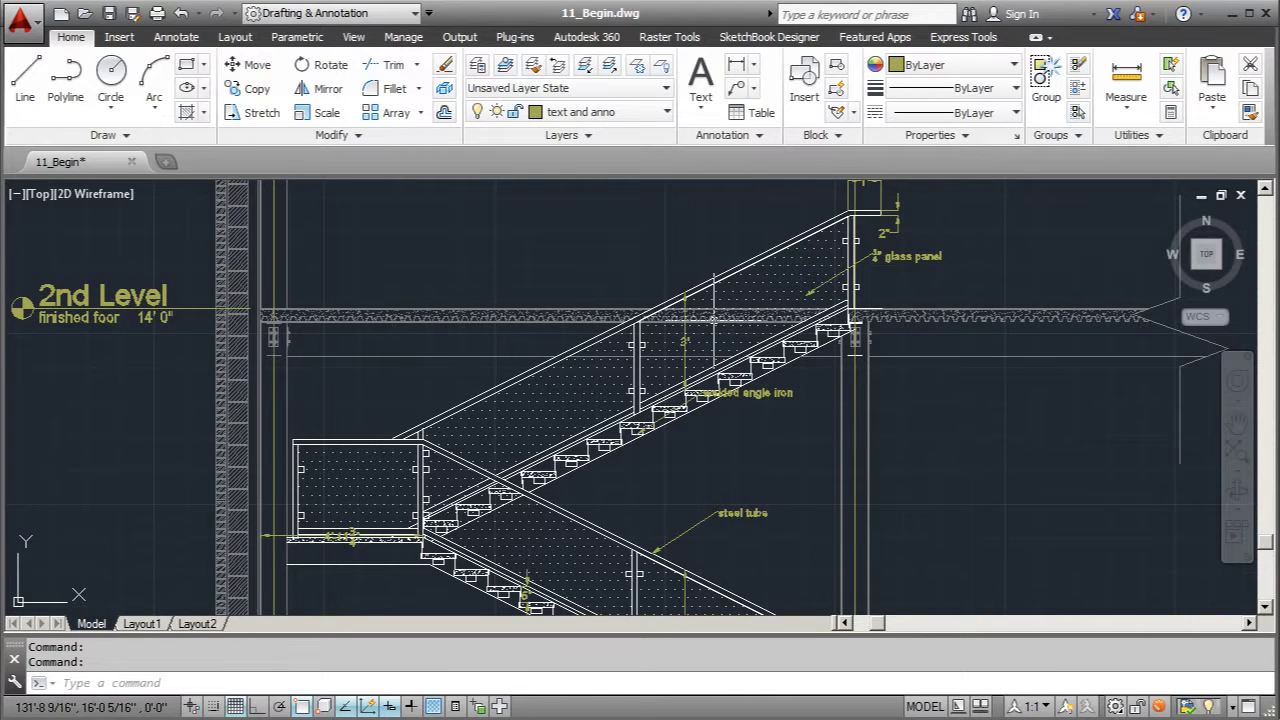
scroll(700, 300, "down", 2)
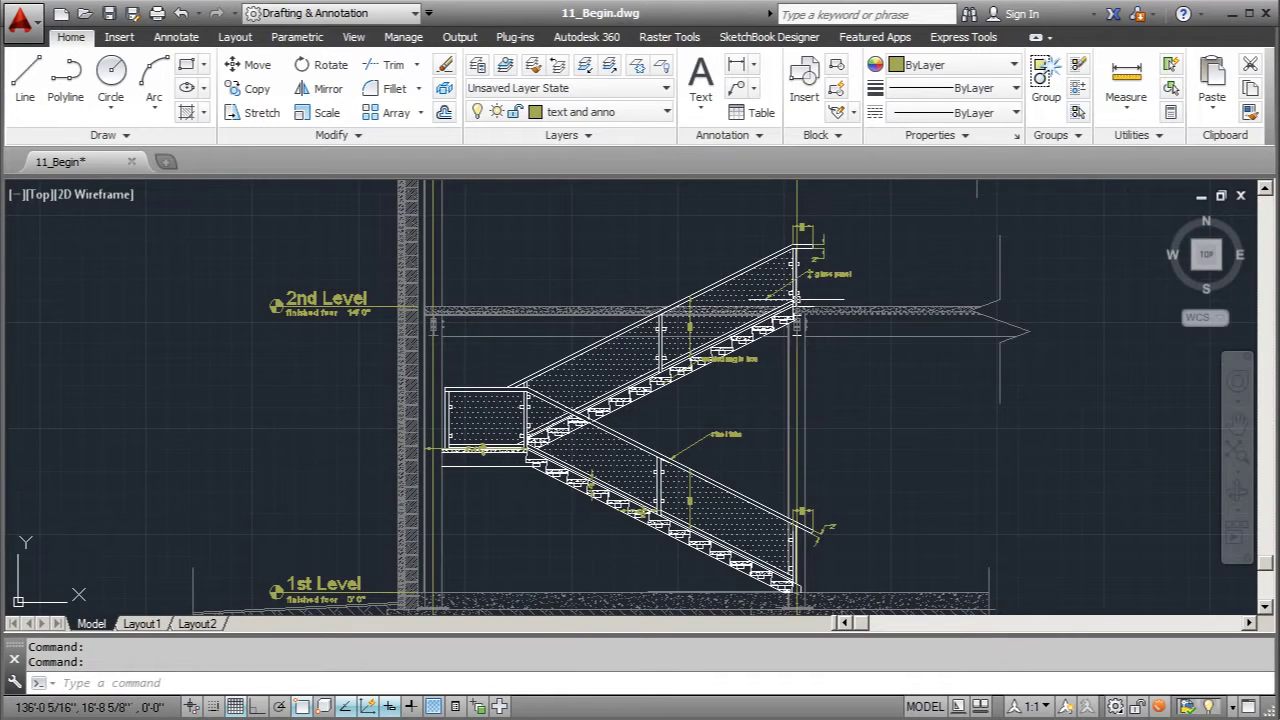
scroll(685, 373, "up", 2)
scroll(640, 390, "down", 2)
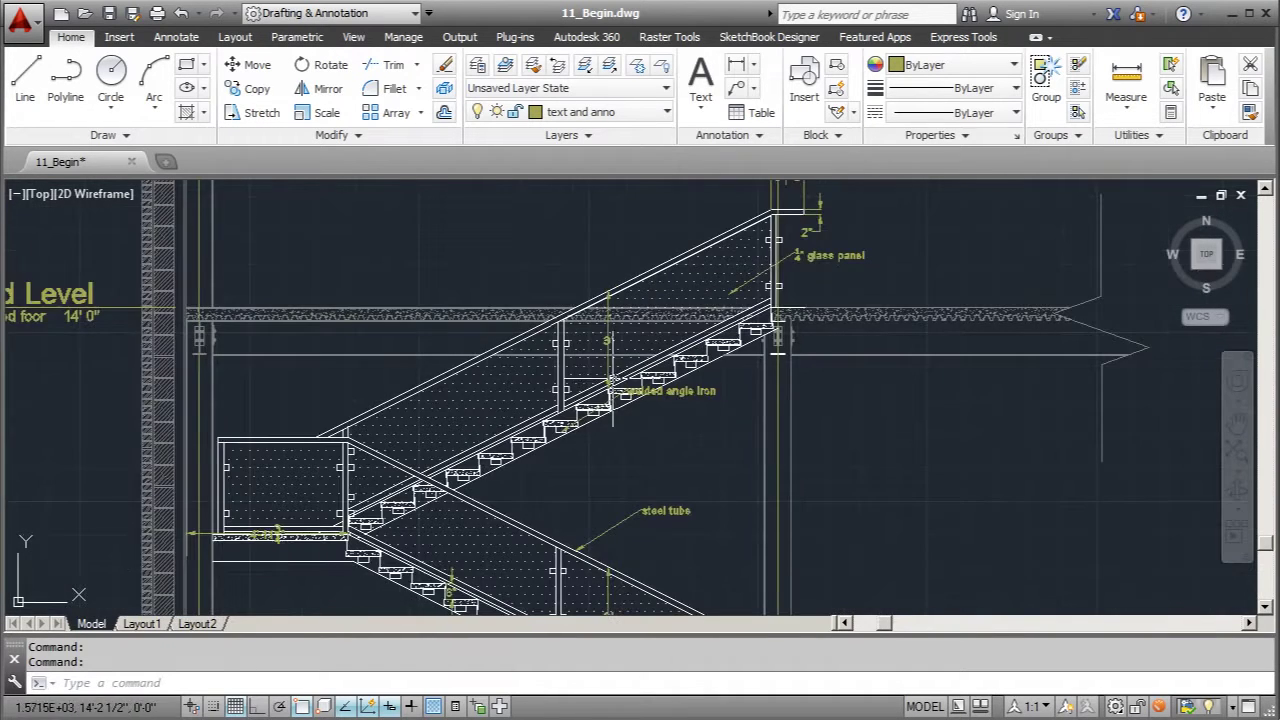
scroll(678, 392, "up", 3)
scroll(678, 392, "down", 2)
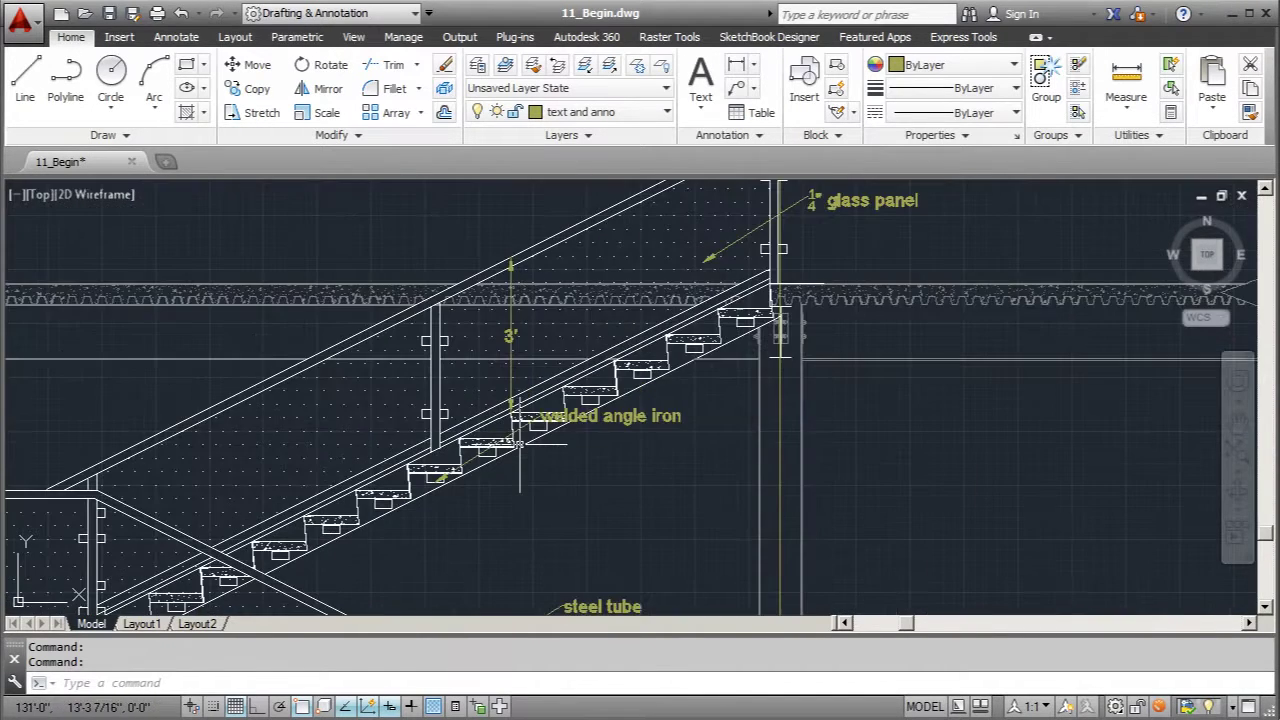
scroll(600, 370, "down", 2)
scroll(590, 268, "down", 2)
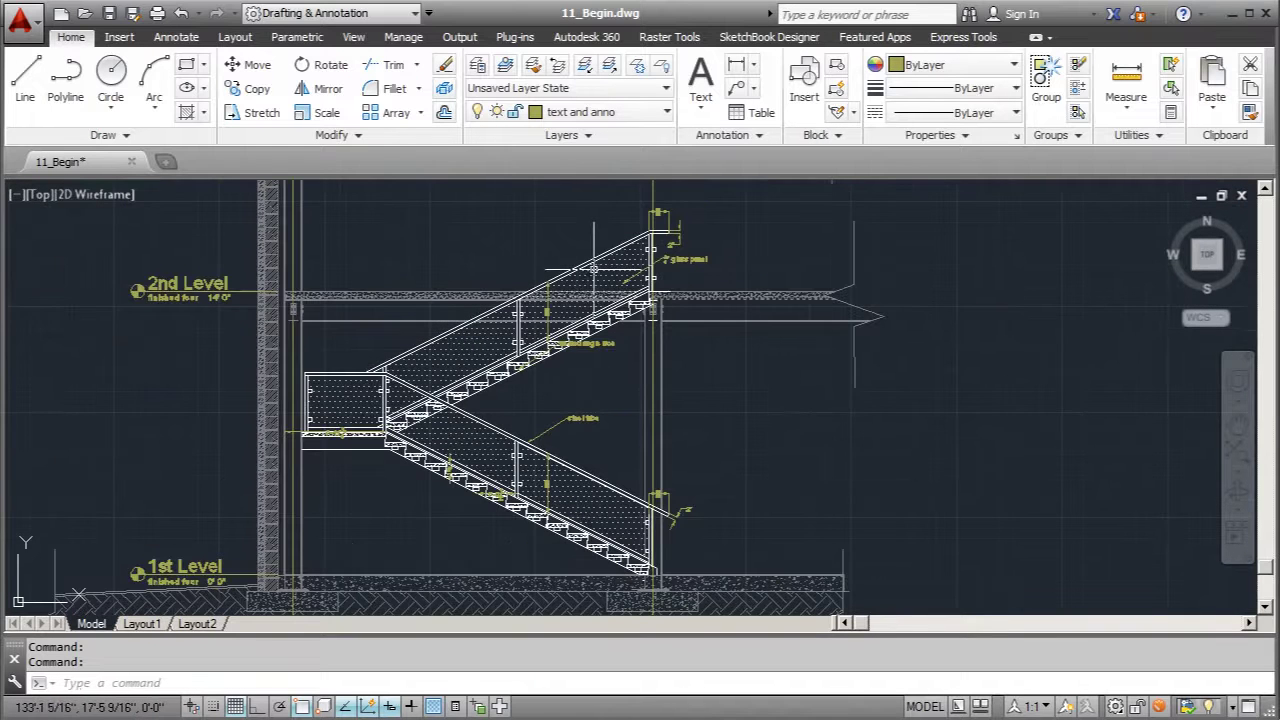